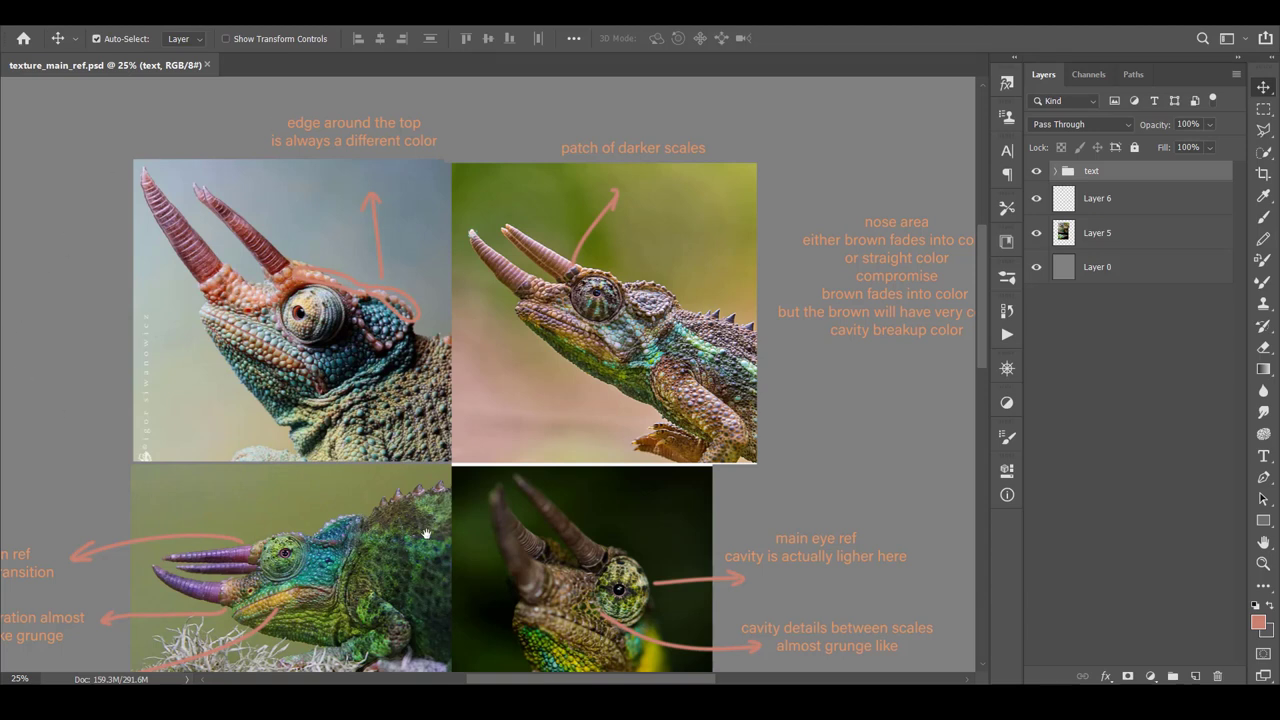
Examine the annotated chameleon reference photos for horn, eye, lip and scale color notes.
{"action": "mouse_move", "coordinate": [401, 557]}
{"action": "left_mouse_down"}
{"action": "mouse_move", "coordinate": [497, 497]}
{"action": "mouse_move", "coordinate": [553, 423]}
{"action": "mouse_move", "coordinate": [534, 370]}
{"action": "left_mouse_up"}
{"action": "left_click_drag", "start_coordinate": [553, 541], "coordinate": [542, 490]}
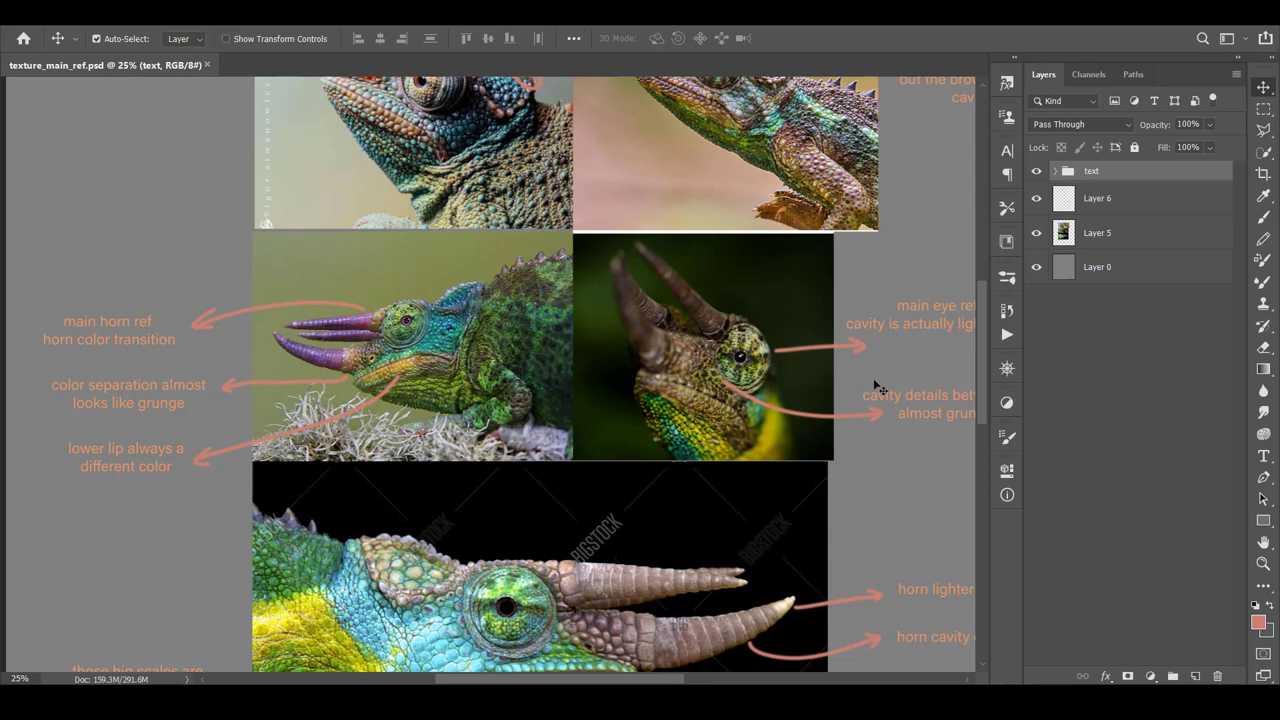
{"action": "left_click_drag", "start_coordinate": [780, 475], "coordinate": [713, 447]}
{"action": "left_click_drag", "start_coordinate": [571, 500], "coordinate": [595, 301]}
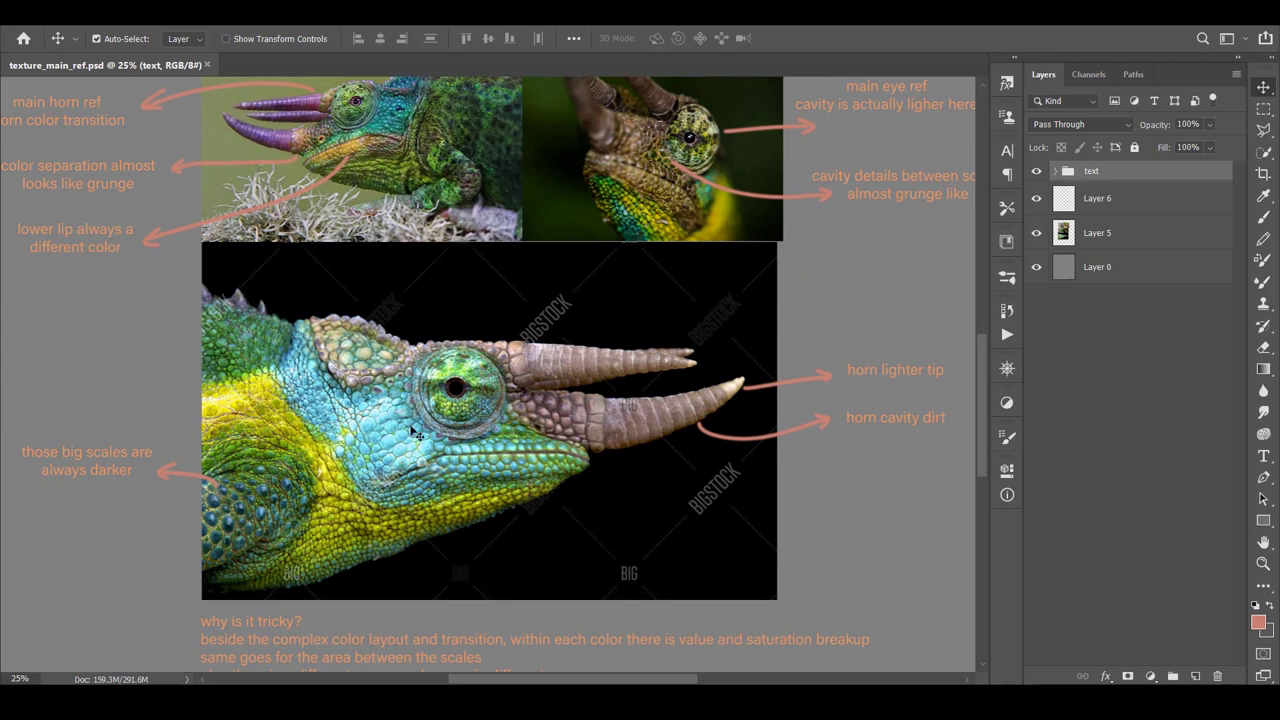
{"action": "left_click_drag", "start_coordinate": [390, 565], "coordinate": [421, 344]}
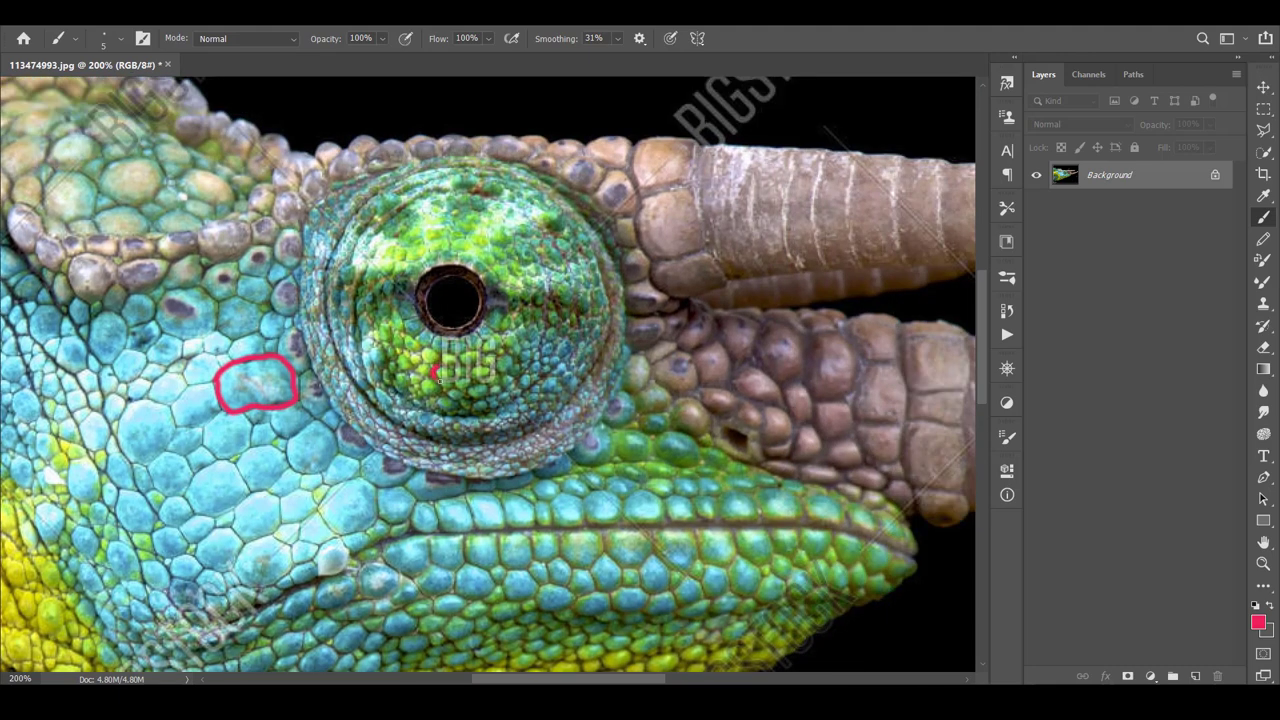
Mark color variations on the eye, snout, mouth and cheek scales of the close-up reference photo with the red brush.
{"action": "mouse_move", "coordinate": [437, 373]}
{"action": "left_mouse_down"}
{"action": "mouse_move", "coordinate": [477, 384]}
{"action": "mouse_move", "coordinate": [471, 415]}
{"action": "left_mouse_up"}
{"action": "left_click_drag", "start_coordinate": [742, 398], "coordinate": [524, 416]}
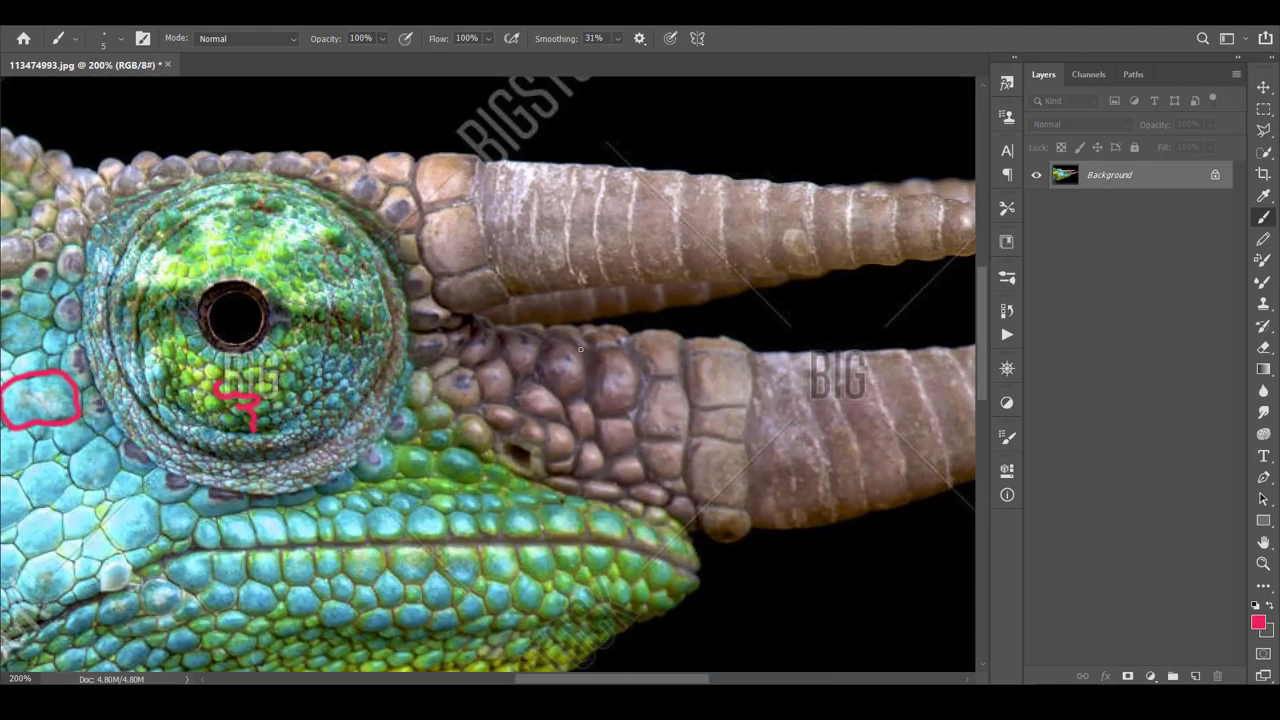
{"action": "mouse_move", "coordinate": [583, 349]}
{"action": "left_mouse_down"}
{"action": "mouse_move", "coordinate": [561, 399]}
{"action": "mouse_move", "coordinate": [515, 400]}
{"action": "mouse_move", "coordinate": [577, 439]}
{"action": "left_mouse_up"}
{"action": "mouse_move", "coordinate": [284, 566]}
{"action": "left_mouse_down"}
{"action": "mouse_move", "coordinate": [494, 424]}
{"action": "mouse_move", "coordinate": [612, 401]}
{"action": "mouse_move", "coordinate": [858, 405]}
{"action": "left_mouse_up"}
{"action": "left_click_drag", "start_coordinate": [266, 433], "coordinate": [562, 448]}
{"action": "left_click_drag", "start_coordinate": [138, 498], "coordinate": [501, 441]}
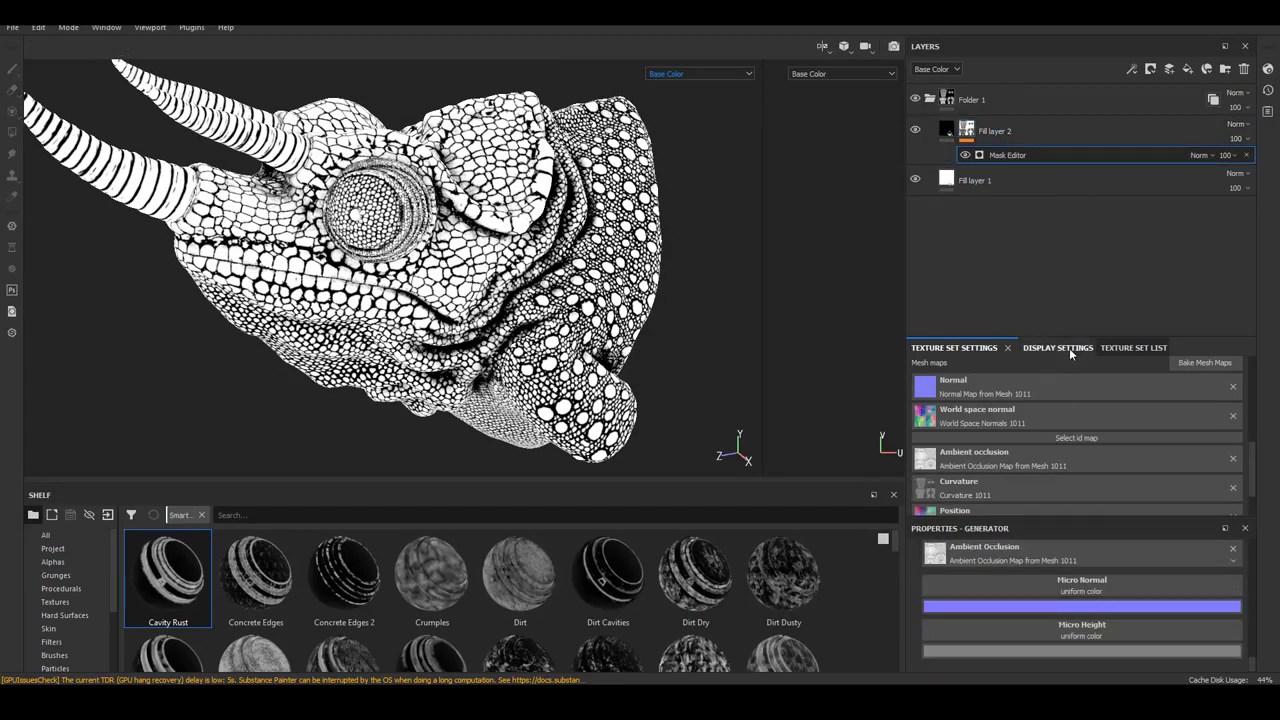
Switch to Substance Painter, show the texture set list and invert the Mask Editor generator on Fill layer 2's mask.
{"action": "left_click", "coordinate": [1133, 347]}
{"action": "left_click_drag", "start_coordinate": [1078, 516], "coordinate": [1080, 382]}
{"action": "scroll", "coordinate": [1129, 546], "scroll_direction": "up", "scroll_amount": 15}
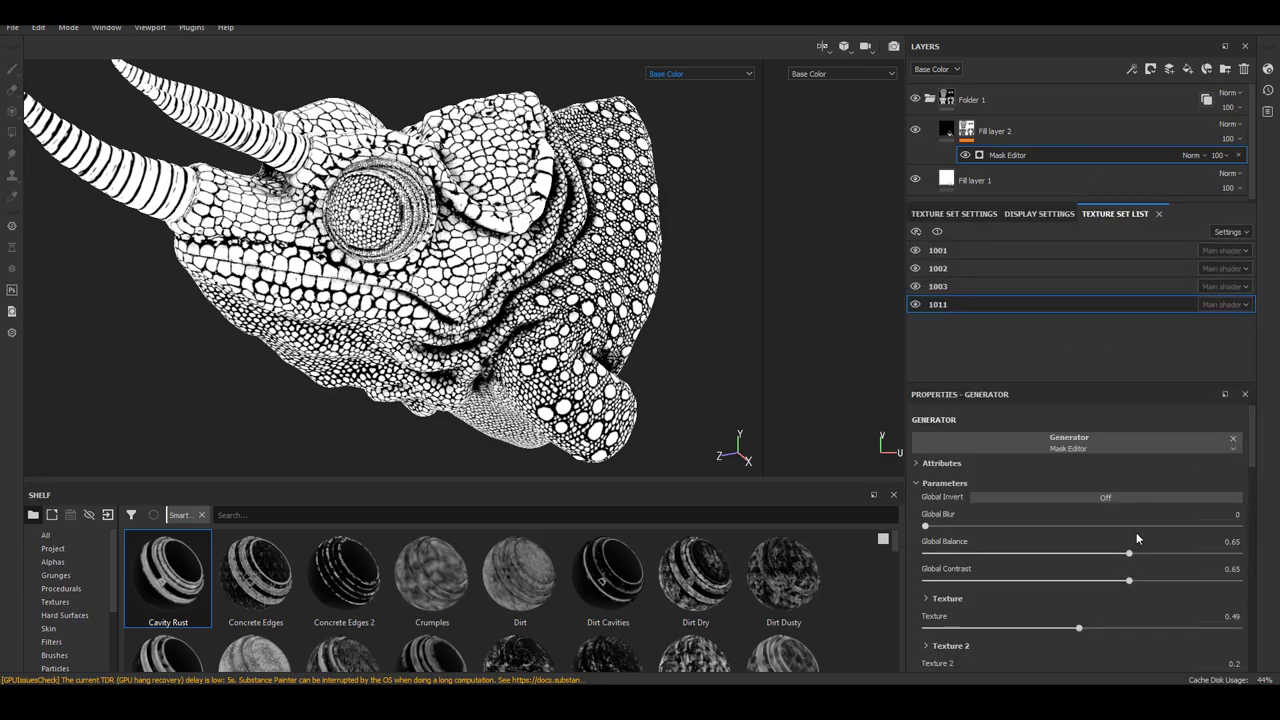
{"action": "left_click", "coordinate": [1109, 500]}
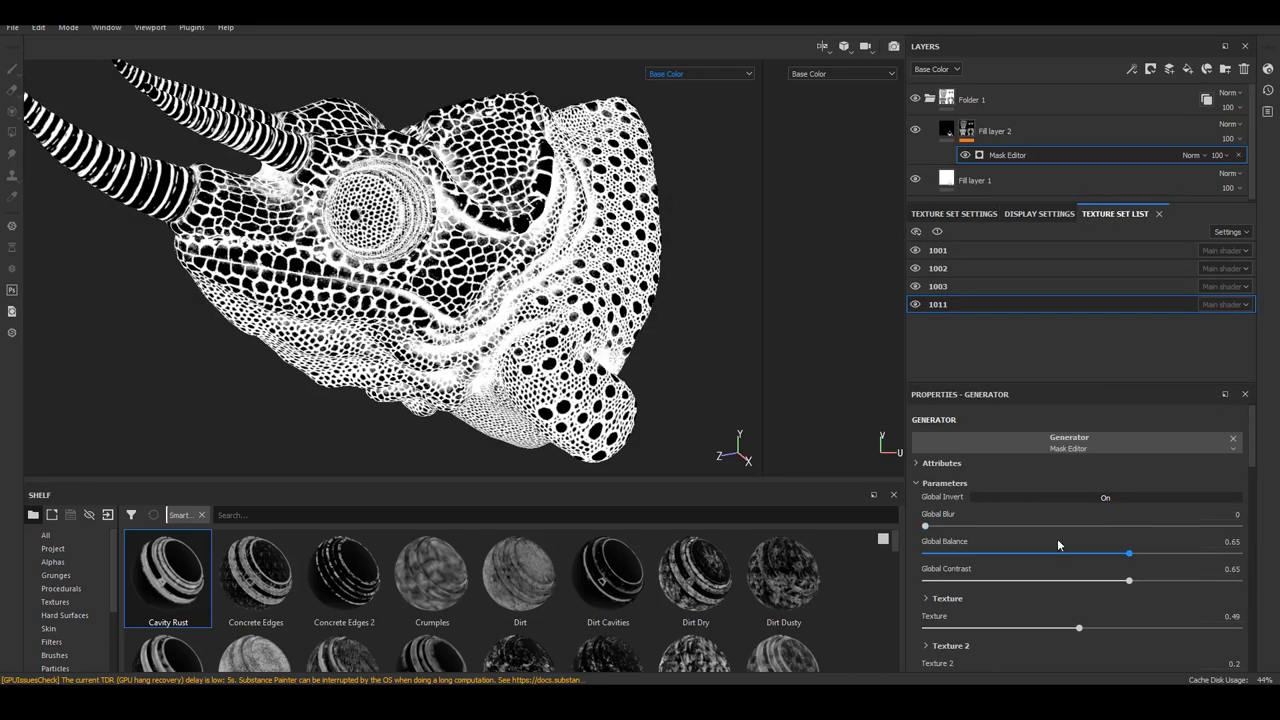
{"action": "scroll", "coordinate": [1119, 518], "scroll_direction": "down", "scroll_amount": 4}
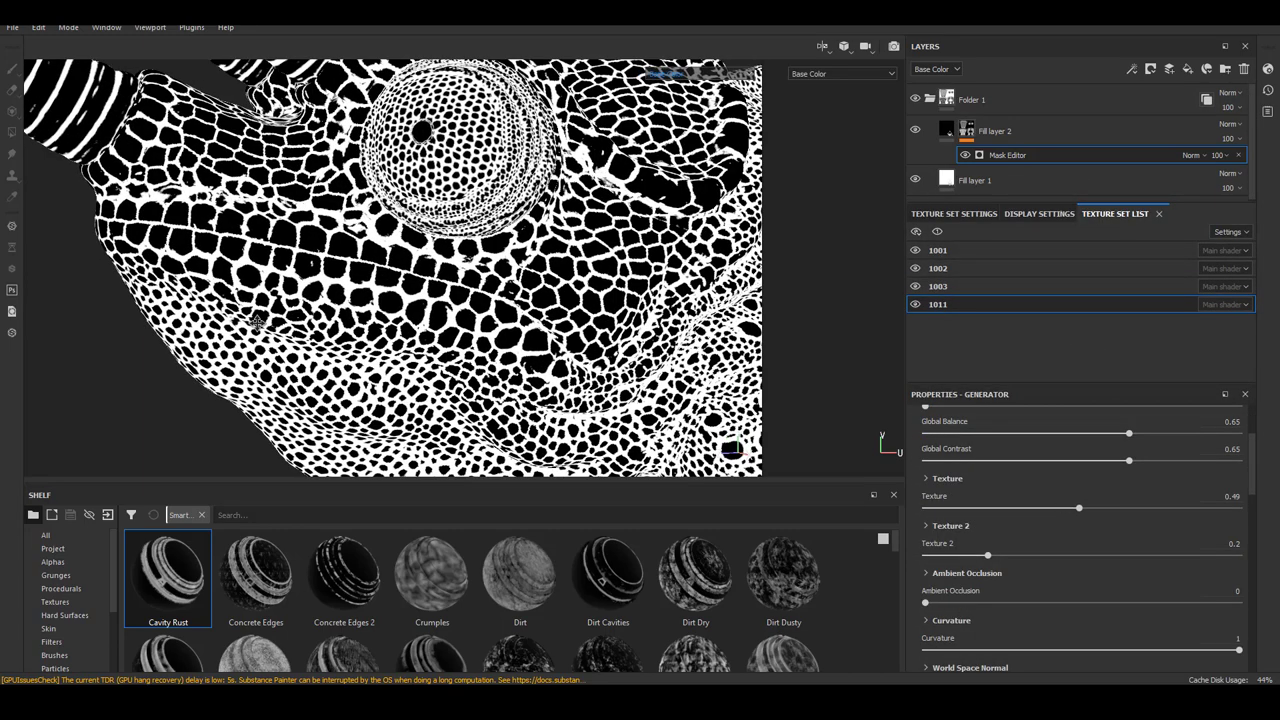
{"action": "scroll", "coordinate": [915, 552], "scroll_direction": "down", "scroll_amount": 1}
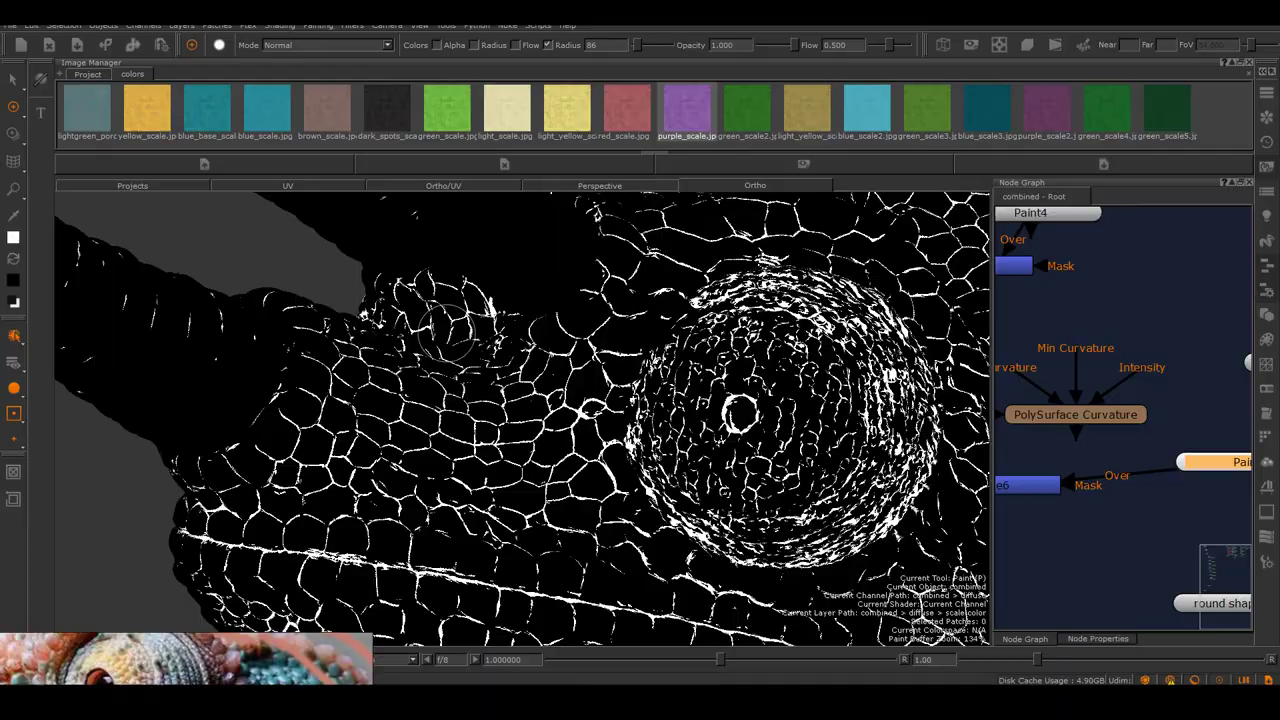
Switch to Mari, move the Paint node beside PolySurface Curvature, and inspect the scale cavity mask around the eye and mouth.
{"action": "left_click_drag", "start_coordinate": [532, 376], "coordinate": [530, 408], "text": "alt"}
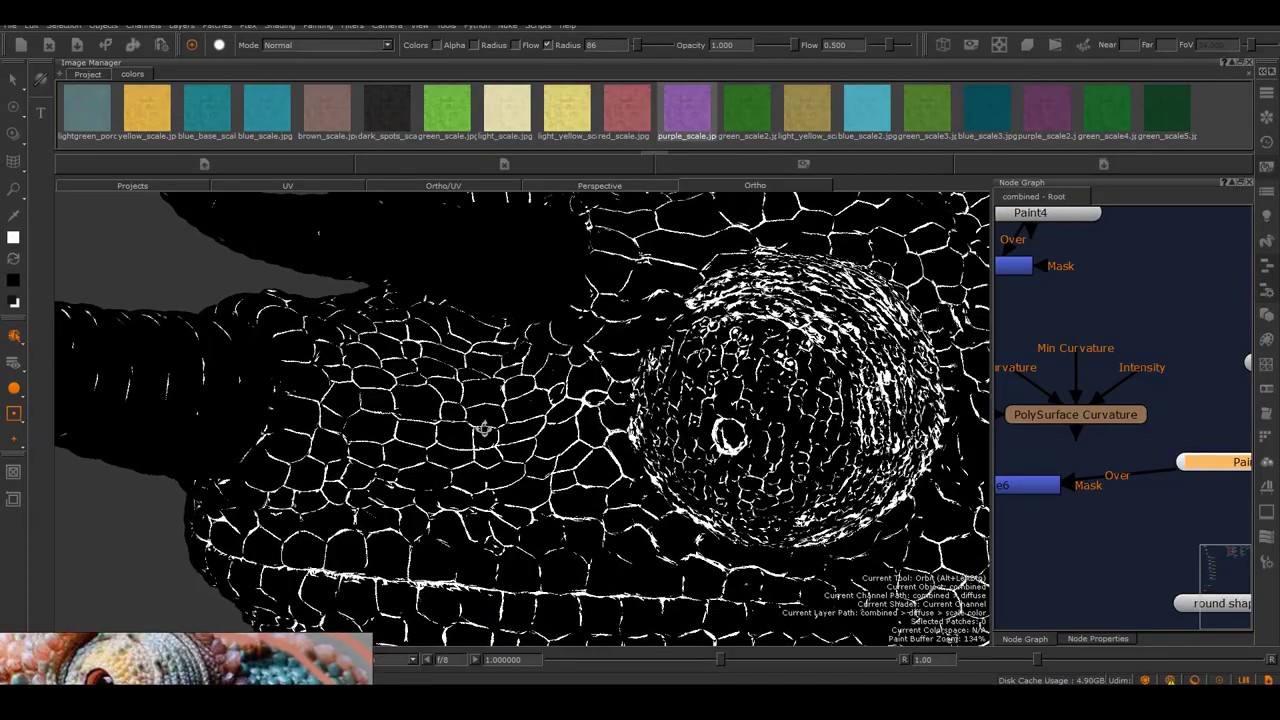
{"action": "right_click_drag", "start_coordinate": [530, 408], "coordinate": [620, 410], "text": "alt"}
{"action": "left_click_drag", "start_coordinate": [1219, 465], "coordinate": [1129, 450]}
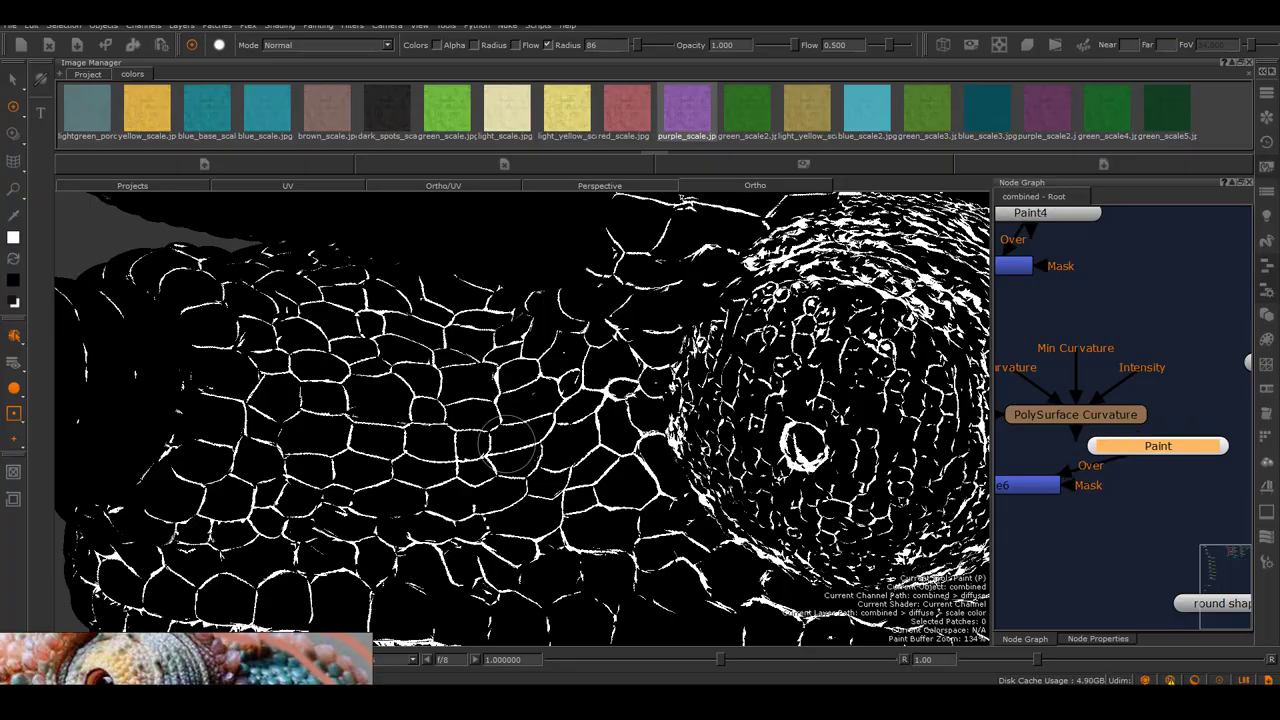
{"action": "right_click_drag", "start_coordinate": [672, 476], "coordinate": [630, 474], "text": "alt"}
{"action": "middle_click_drag", "start_coordinate": [654, 472], "coordinate": [548, 323], "text": "alt"}
{"action": "right_click_drag", "start_coordinate": [548, 323], "coordinate": [610, 322], "text": "alt"}
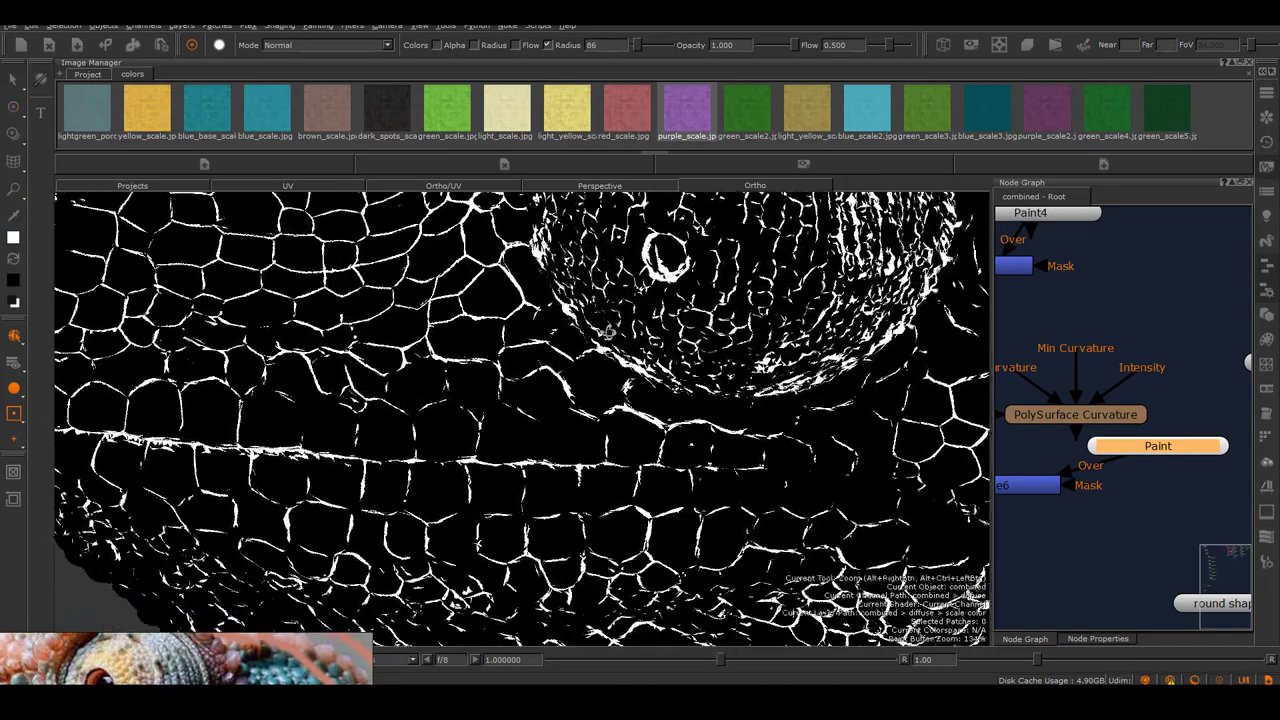
{"action": "mouse_move", "coordinate": [610, 320]}
{"action": "left_mouse_down", "text": "alt"}
{"action": "mouse_move", "coordinate": [663, 291]}
{"action": "mouse_move", "coordinate": [388, 385]}
{"action": "left_mouse_up", "text": "alt"}
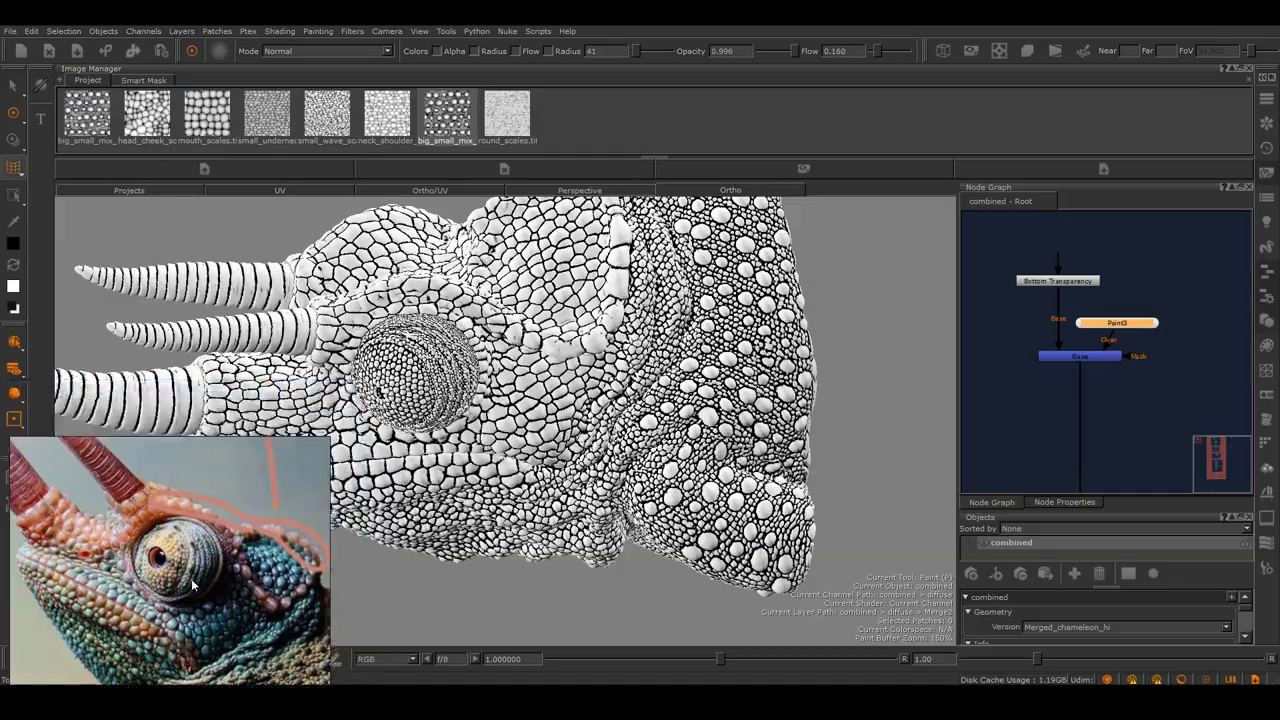
Compare the model's scales with the reference photo and browse the porcelain images in the Texture folder.
{"action": "middle_click_drag", "start_coordinate": [193, 585], "coordinate": [168, 554]}
{"action": "left_click_drag", "start_coordinate": [504, 476], "coordinate": [560, 420], "text": "alt"}
{"action": "right_click_drag", "start_coordinate": [560, 420], "coordinate": [650, 430], "text": "alt"}
{"action": "left_click_drag", "start_coordinate": [650, 430], "coordinate": [600, 350], "text": "alt"}
{"action": "middle_click_drag", "start_coordinate": [600, 350], "coordinate": [565, 400], "text": "alt"}
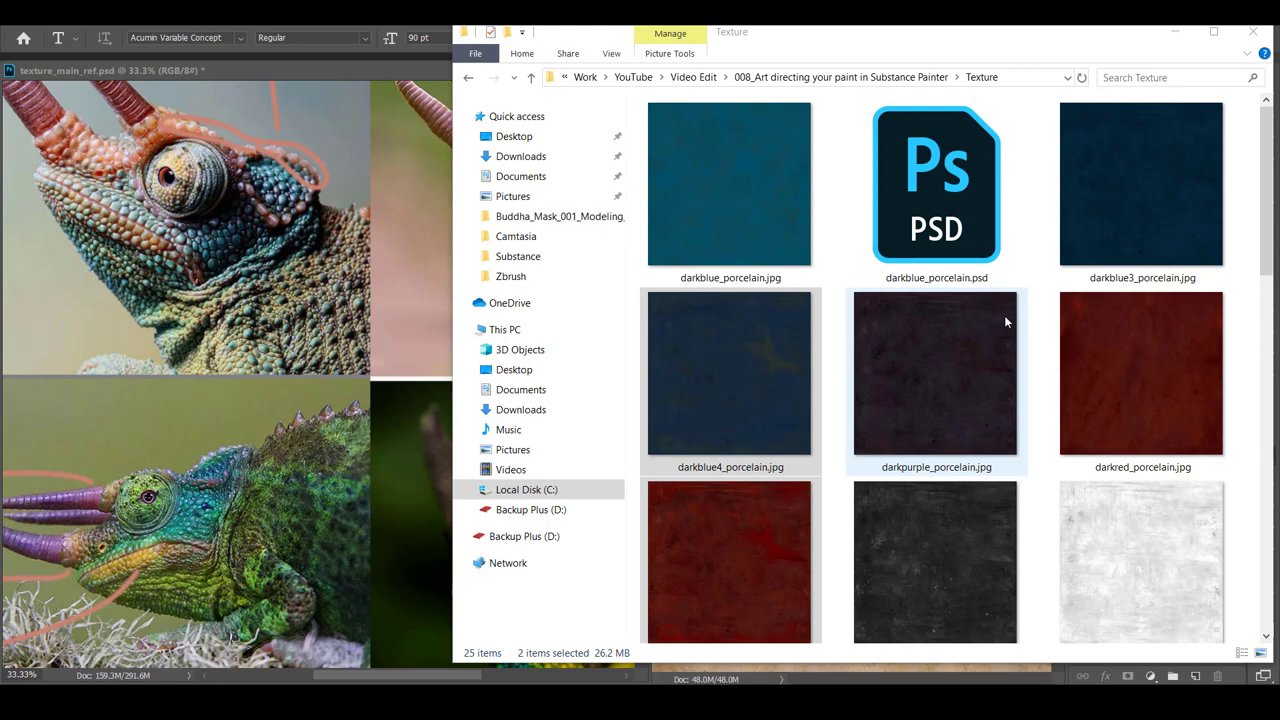
{"action": "left_click_drag", "start_coordinate": [1266, 216], "coordinate": [1255, 242]}
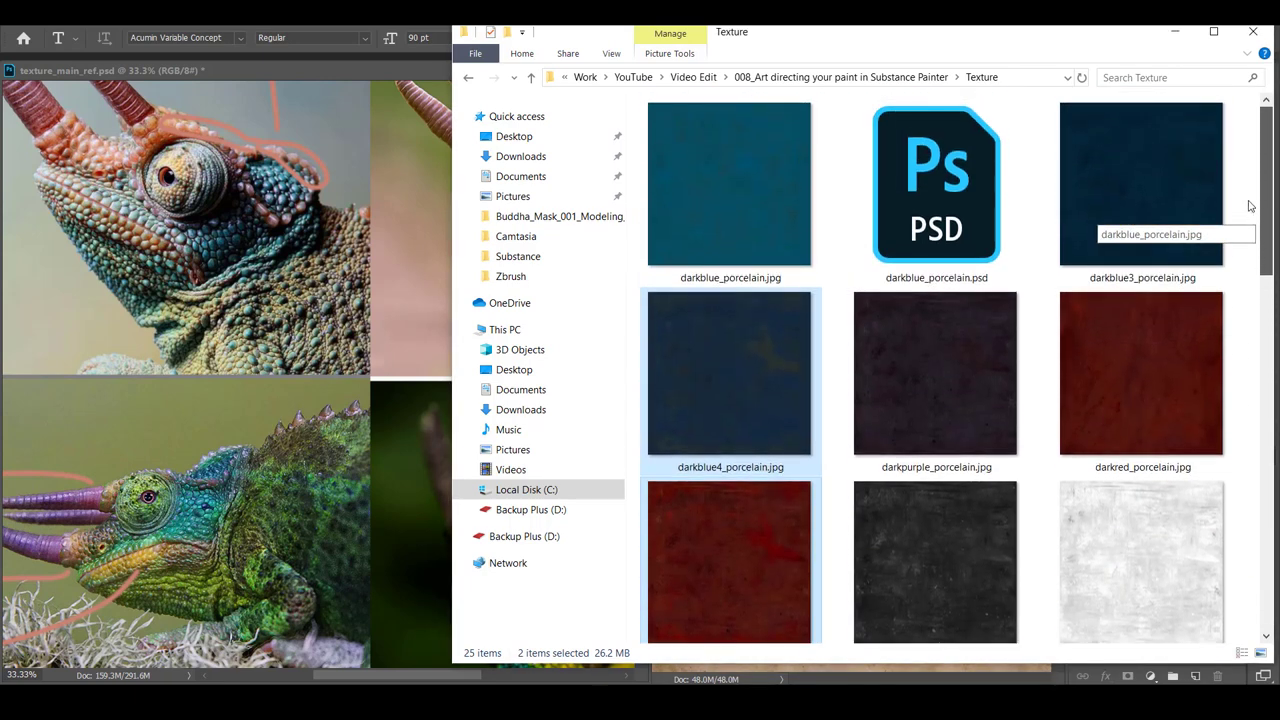
{"action": "scroll", "coordinate": [933, 440], "scroll_direction": "down", "scroll_amount": 5}
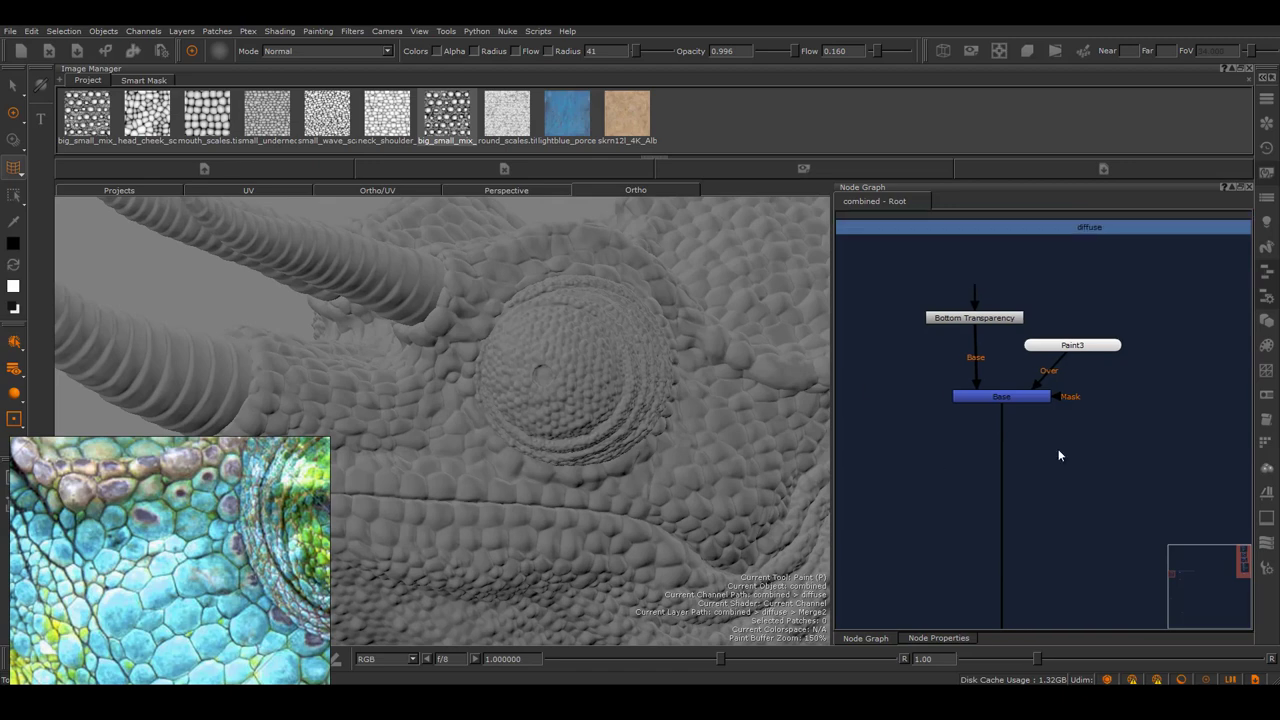
Add a Merge node below the Base merge in the diffuse node graph and name it "between scales".
{"action": "left_click", "coordinate": [998, 437]}
{"action": "left_click_drag", "start_coordinate": [999, 437], "coordinate": [955, 462]}
{"action": "double_click", "coordinate": [999, 463]}
{"action": "left_click_drag", "start_coordinate": [888, 221], "coordinate": [802, 261]}
{"action": "type", "text": "between scales"}
{"action": "left_click", "coordinate": [872, 638]}
{"action": "left_click", "coordinate": [1094, 384]}
Add a Triplanar Projection node, connect it to the Over input of "between scales" and open its properties.
{"action": "middle_click_drag", "start_coordinate": [1062, 388], "coordinate": [1034, 371]}
{"action": "key", "text": "Tab"}
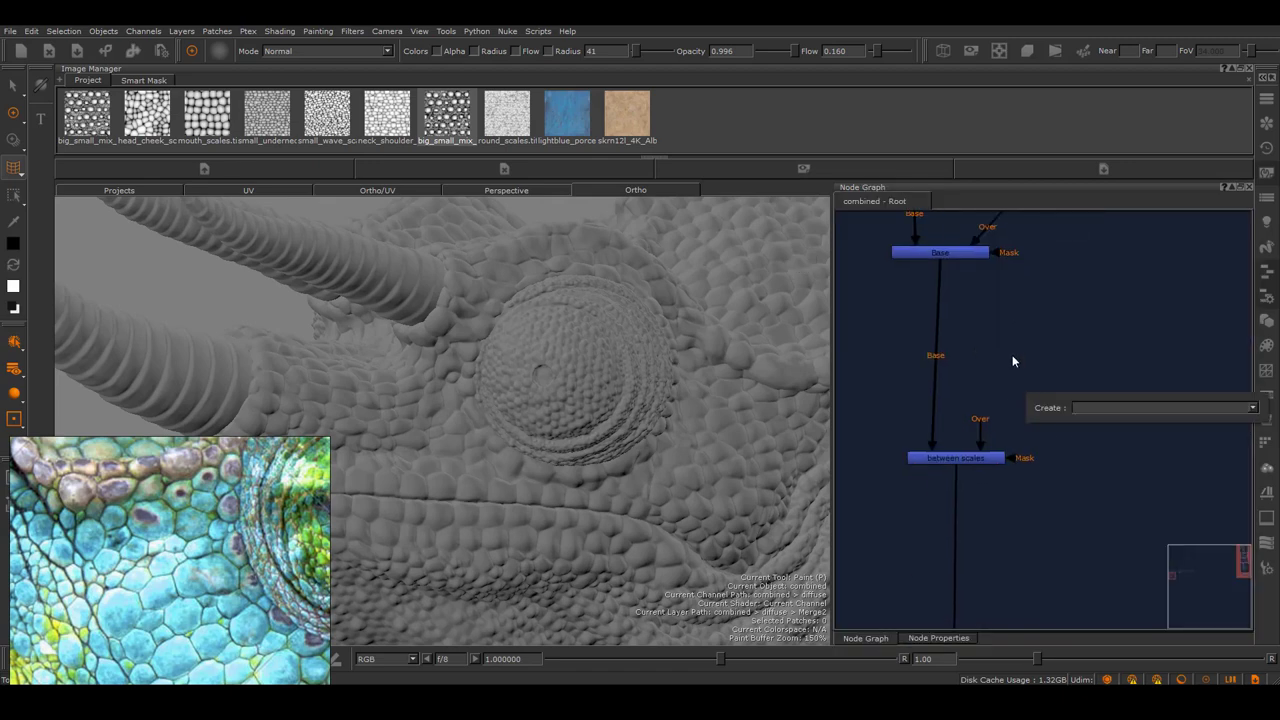
{"action": "type", "text": "tri"}
{"action": "left_click", "coordinate": [1109, 426]}
{"action": "left_click_drag", "start_coordinate": [1077, 403], "coordinate": [1041, 374]}
{"action": "left_click_drag", "start_coordinate": [986, 424], "coordinate": [1050, 372]}
{"action": "left_click_drag", "start_coordinate": [1055, 370], "coordinate": [1040, 382]}
{"action": "double_click", "coordinate": [1042, 385]}
Assign the tan skin image to the Triplanar Projection's front, top and right images and set its falloff start to 0.3.
{"action": "left_click_drag", "start_coordinate": [627, 114], "coordinate": [944, 408]}
{"action": "scroll", "coordinate": [945, 562], "scroll_direction": "down", "scroll_amount": 7}
{"action": "scroll", "coordinate": [1060, 556], "scroll_direction": "up", "scroll_amount": 4}
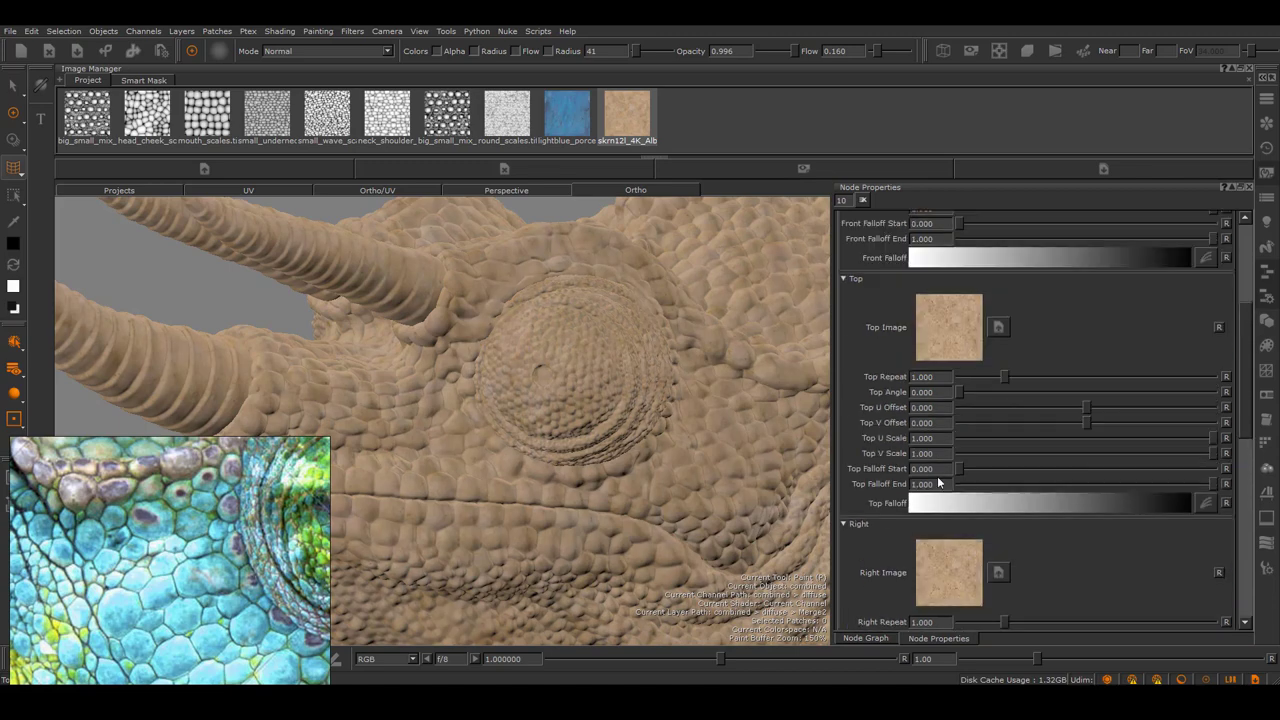
{"action": "scroll", "coordinate": [1098, 477], "scroll_direction": "up", "scroll_amount": 4}
{"action": "double_click", "coordinate": [932, 372]}
{"action": "type", "text": "0.3"}
{"action": "key", "text": "Return"}
{"action": "right_click_drag", "start_coordinate": [716, 255], "coordinate": [816, 348], "text": "alt"}
{"action": "middle_click_drag", "start_coordinate": [470, 370], "coordinate": [609, 486], "text": "alt"}
{"action": "scroll", "coordinate": [1098, 221], "scroll_direction": "up", "scroll_amount": 3}
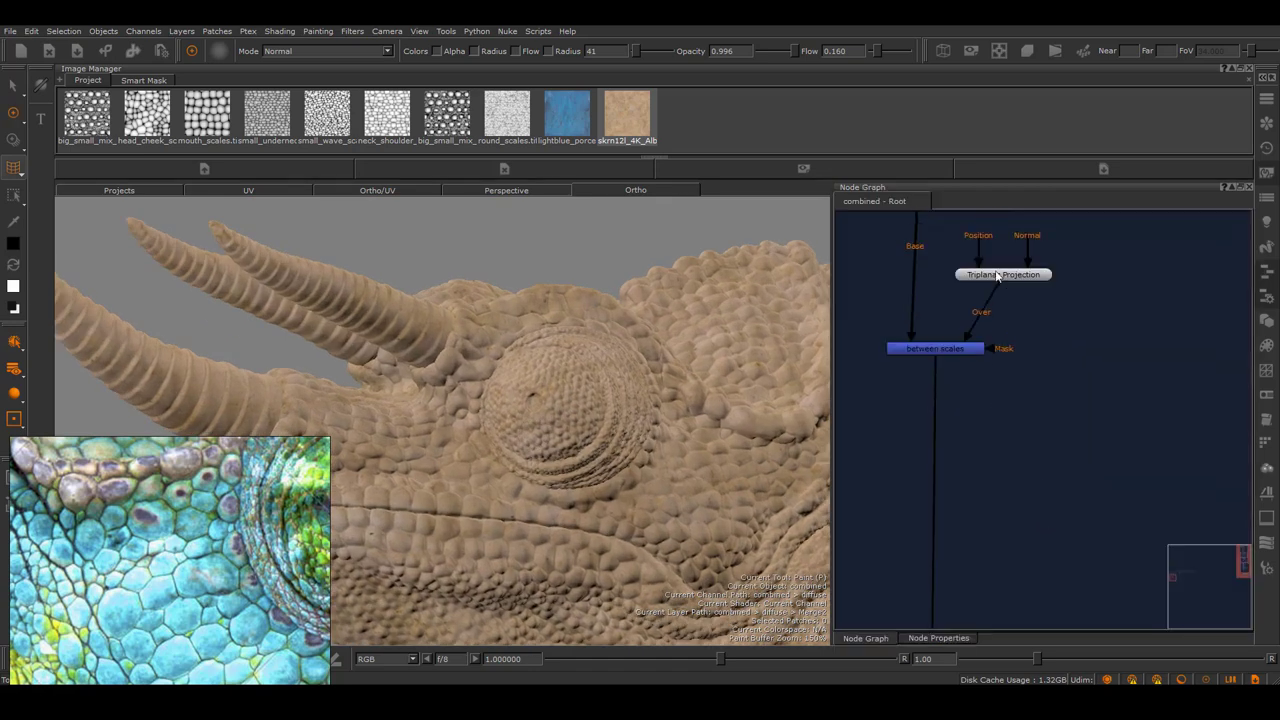
Make room in the node graph, add another Merge node below "between scales" and name it "scale".
{"action": "left_click_drag", "start_coordinate": [997, 276], "coordinate": [997, 290]}
{"action": "middle_click_drag", "start_coordinate": [997, 290], "coordinate": [988, 385]}
{"action": "left_click_drag", "start_coordinate": [883, 362], "coordinate": [1050, 470]}
{"action": "left_click_drag", "start_coordinate": [940, 444], "coordinate": [940, 412]}
{"action": "middle_click_drag", "start_coordinate": [1018, 622], "coordinate": [1016, 458]}
{"action": "key", "text": "m"}
{"action": "left_click_drag", "start_coordinate": [1047, 466], "coordinate": [987, 463]}
{"action": "double_click", "coordinate": [987, 464]}
{"action": "left_click_drag", "start_coordinate": [890, 220], "coordinate": [834, 222]}
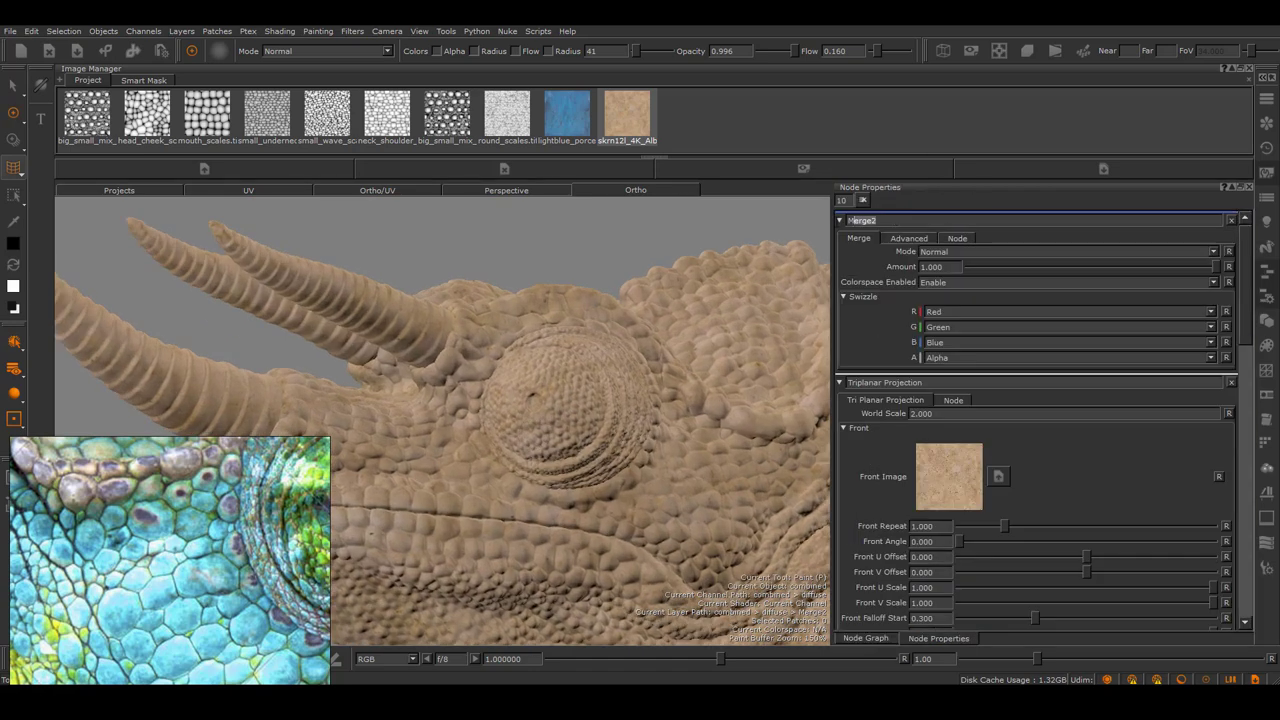
{"action": "type", "text": "scale"}
{"action": "left_click", "coordinate": [865, 638]}
Add a second Triplanar Projection node and connect it to the Over input of the scale merge.
{"action": "key", "text": "Tab"}
{"action": "type", "text": "tri"}
{"action": "key", "text": "Return"}
{"action": "left_click_drag", "start_coordinate": [1081, 505], "coordinate": [1041, 391]}
{"action": "left_click_drag", "start_coordinate": [1041, 391], "coordinate": [1027, 402]}
Assign the light blue porcelain texture to the new Triplanar Projection's front, top and right images.
{"action": "double_click", "coordinate": [1028, 402]}
{"action": "left_click_drag", "start_coordinate": [567, 114], "coordinate": [949, 314]}
{"action": "left_click_drag", "start_coordinate": [567, 114], "coordinate": [949, 555]}
{"action": "left_click_drag", "start_coordinate": [1246, 273], "coordinate": [1251, 334]}
{"action": "left_click_drag", "start_coordinate": [567, 114], "coordinate": [949, 478]}
Set the blue Triplanar Projection's falloff start values to 0.3.
{"action": "double_click", "coordinate": [930, 620]}
{"action": "type", "text": "3"}
{"action": "key", "text": "Return"}
{"action": "double_click", "coordinate": [931, 375]}
{"action": "type", "text": "3"}
{"action": "key", "text": "Return"}
{"action": "scroll", "coordinate": [1248, 326], "scroll_direction": "up", "scroll_amount": 5}
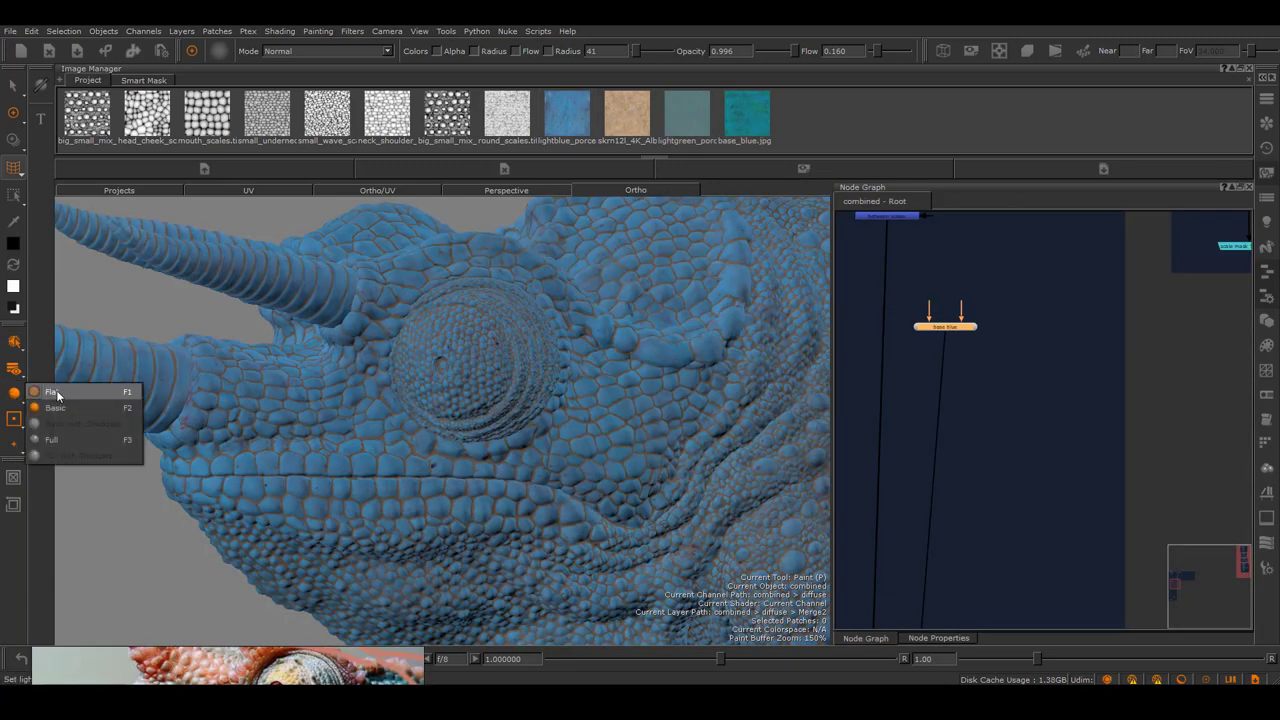
Replace the front, top and right images of the base blue projection with base_blue.jpg.
{"action": "middle_click_drag", "start_coordinate": [300, 440], "coordinate": [166, 460], "text": "alt"}
{"action": "middle_click_drag", "start_coordinate": [494, 441], "coordinate": [513, 481], "text": "alt"}
{"action": "double_click", "coordinate": [962, 328]}
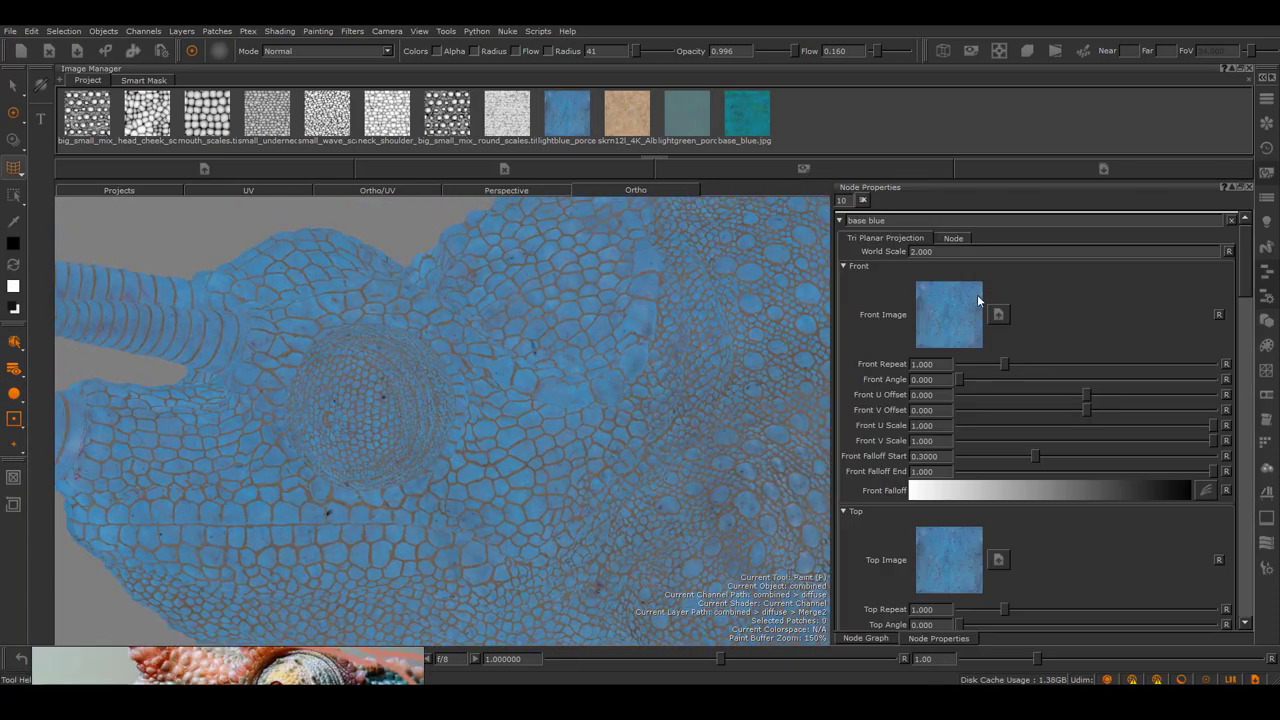
{"action": "left_click_drag", "start_coordinate": [747, 113], "coordinate": [949, 314]}
{"action": "left_click_drag", "start_coordinate": [740, 120], "coordinate": [945, 560]}
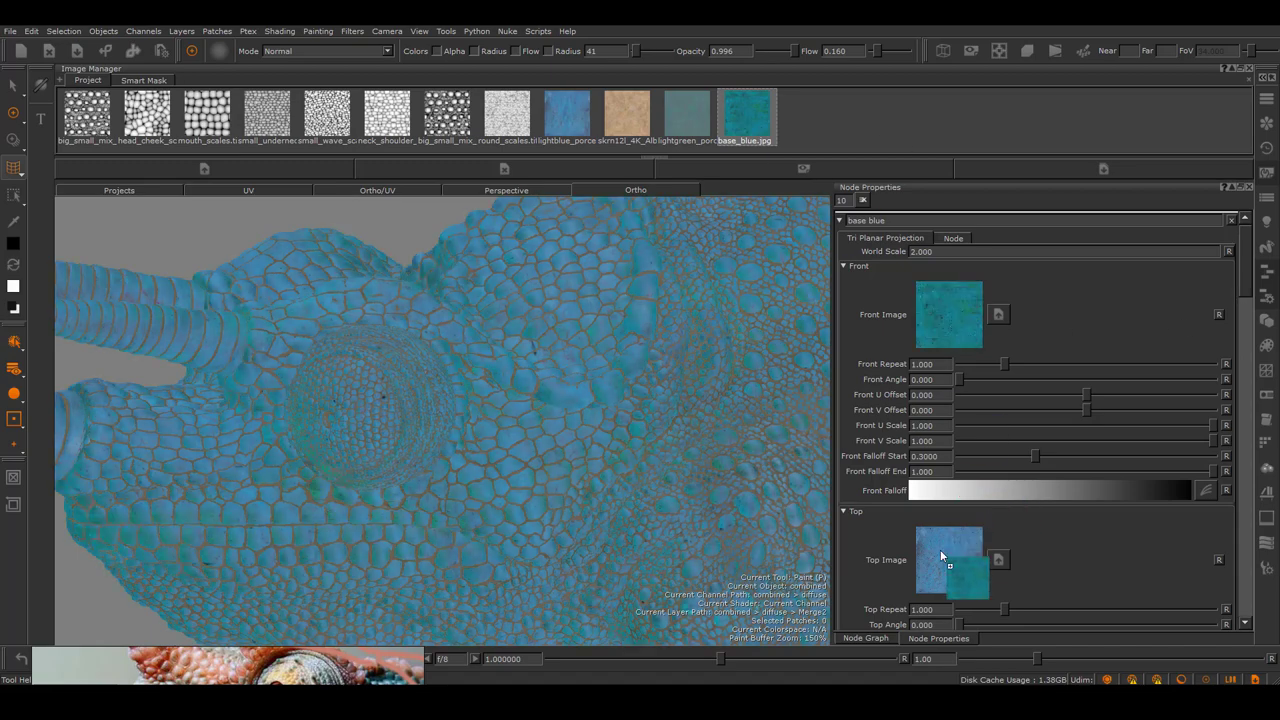
{"action": "scroll", "coordinate": [1000, 450], "scroll_direction": "down", "scroll_amount": 5}
{"action": "left_click_drag", "start_coordinate": [745, 118], "coordinate": [948, 398]}
Examine the new teal base color over the chameleon's head from several distances and angles.
{"action": "right_click_drag", "start_coordinate": [546, 472], "coordinate": [477, 446], "text": "alt"}
{"action": "middle_click_drag", "start_coordinate": [477, 446], "coordinate": [461, 428], "text": "alt"}
{"action": "right_click_drag", "start_coordinate": [461, 428], "coordinate": [494, 445], "text": "alt"}
{"action": "middle_click_drag", "start_coordinate": [118, 441], "coordinate": [400, 455], "text": "alt"}
{"action": "right_click_drag", "start_coordinate": [400, 455], "coordinate": [460, 491], "text": "alt"}
{"action": "middle_click_drag", "start_coordinate": [460, 491], "coordinate": [457, 477], "text": "alt"}
{"action": "right_click_drag", "start_coordinate": [457, 477], "coordinate": [315, 480], "text": "alt"}
{"action": "mouse_move", "coordinate": [440, 480]}
{"action": "left_mouse_down", "text": "alt"}
{"action": "mouse_move", "coordinate": [480, 469]}
{"action": "mouse_move", "coordinate": [470, 478]}
{"action": "left_mouse_up", "text": "alt"}
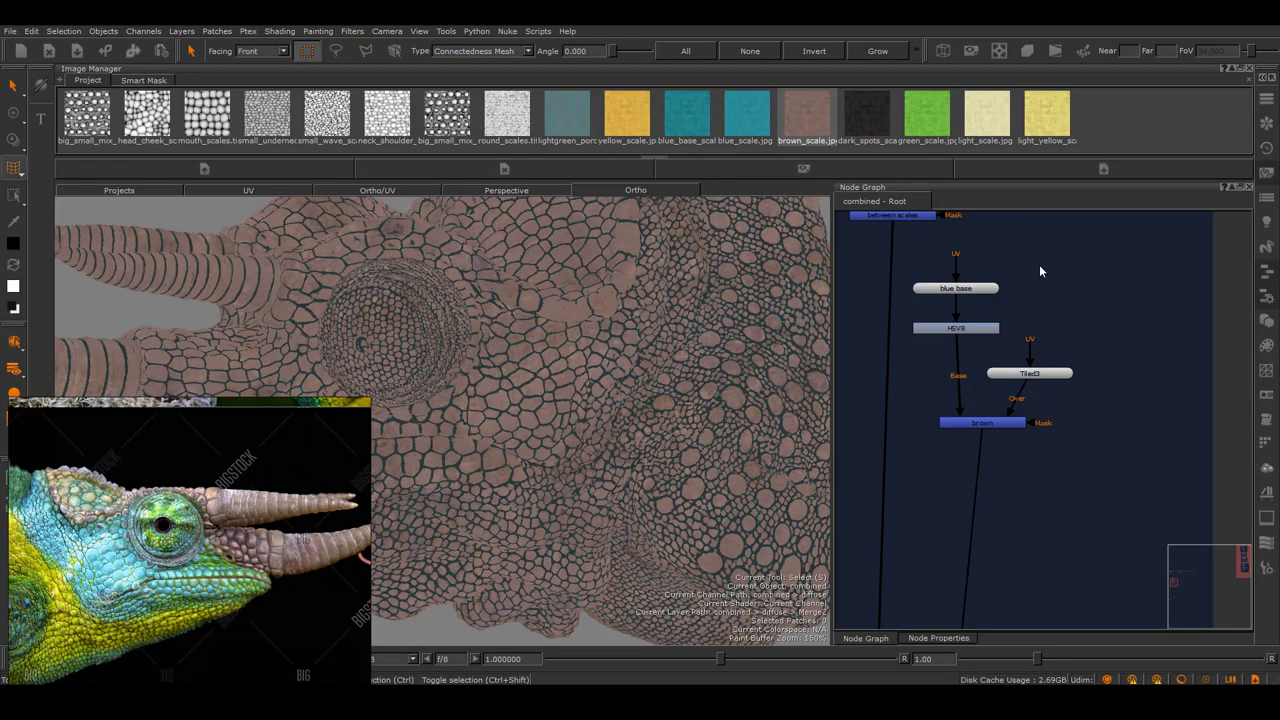
Set both the U and V repeat of the brown Tiled3 node to 5.
{"action": "double_click", "coordinate": [981, 288]}
{"action": "left_click", "coordinate": [875, 639]}
{"action": "double_click", "coordinate": [1030, 373]}
{"action": "double_click", "coordinate": [955, 412]}
{"action": "type", "text": "5"}
{"action": "key", "text": "Tab"}
{"action": "type", "text": "5"}
{"action": "middle_click_drag", "start_coordinate": [540, 370], "coordinate": [688, 384], "text": "alt"}
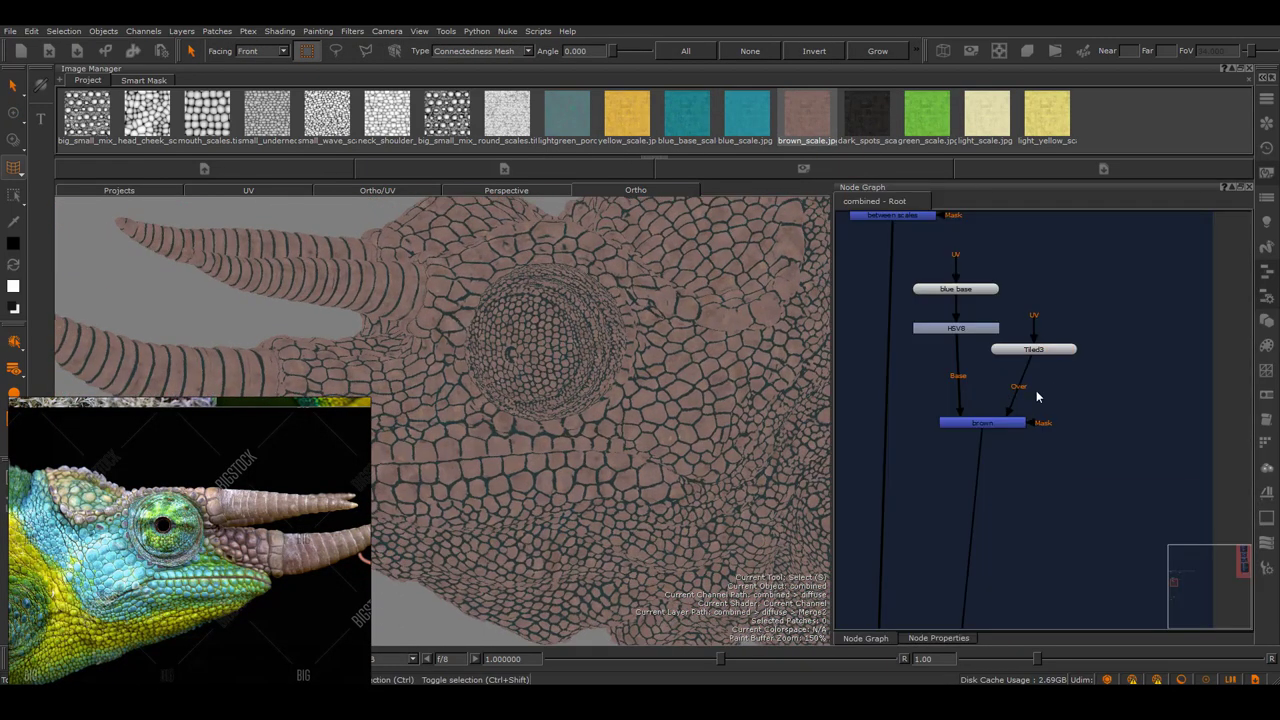
Insert an HSV node between Tiled3 and the brown merge and adjust its saturation and value scales.
{"action": "mouse_move", "coordinate": [1036, 390]}
{"action": "left_mouse_down"}
{"action": "mouse_move", "coordinate": [1086, 400]}
{"action": "mouse_move", "coordinate": [1058, 388]}
{"action": "left_mouse_up"}
{"action": "double_click", "coordinate": [1058, 388]}
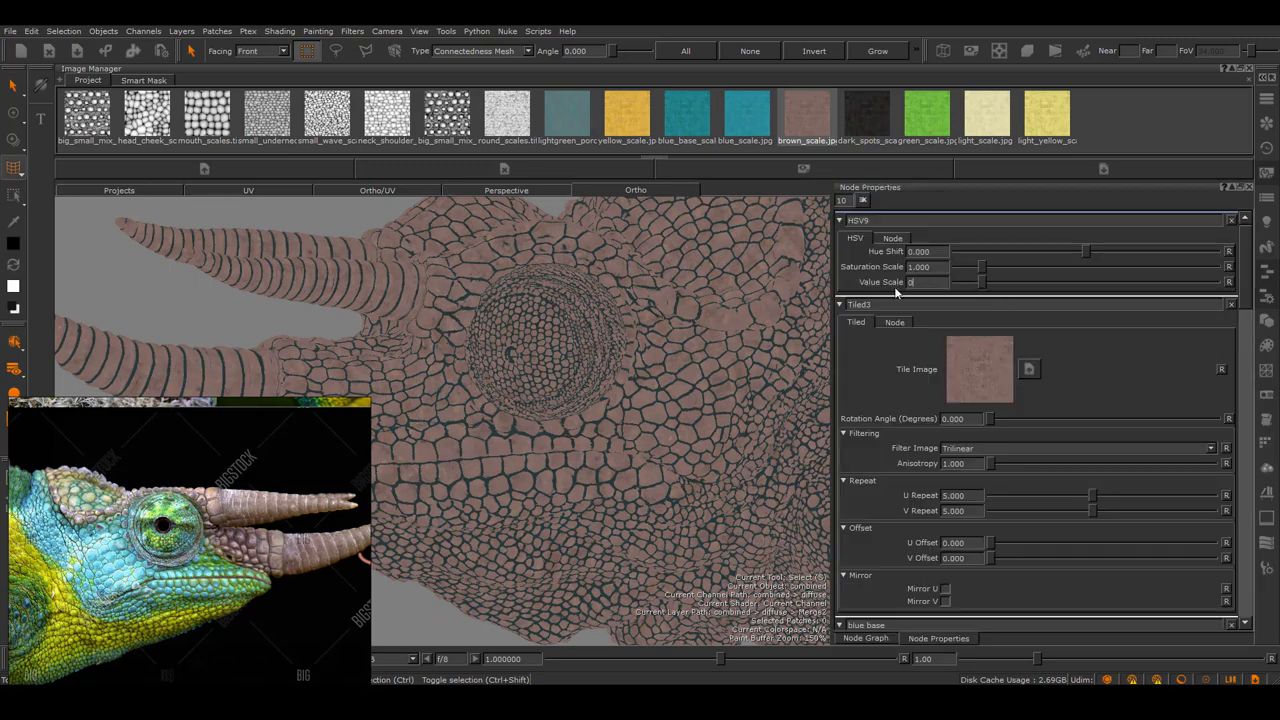
{"action": "left_click_drag", "start_coordinate": [981, 267], "coordinate": [988, 267]}
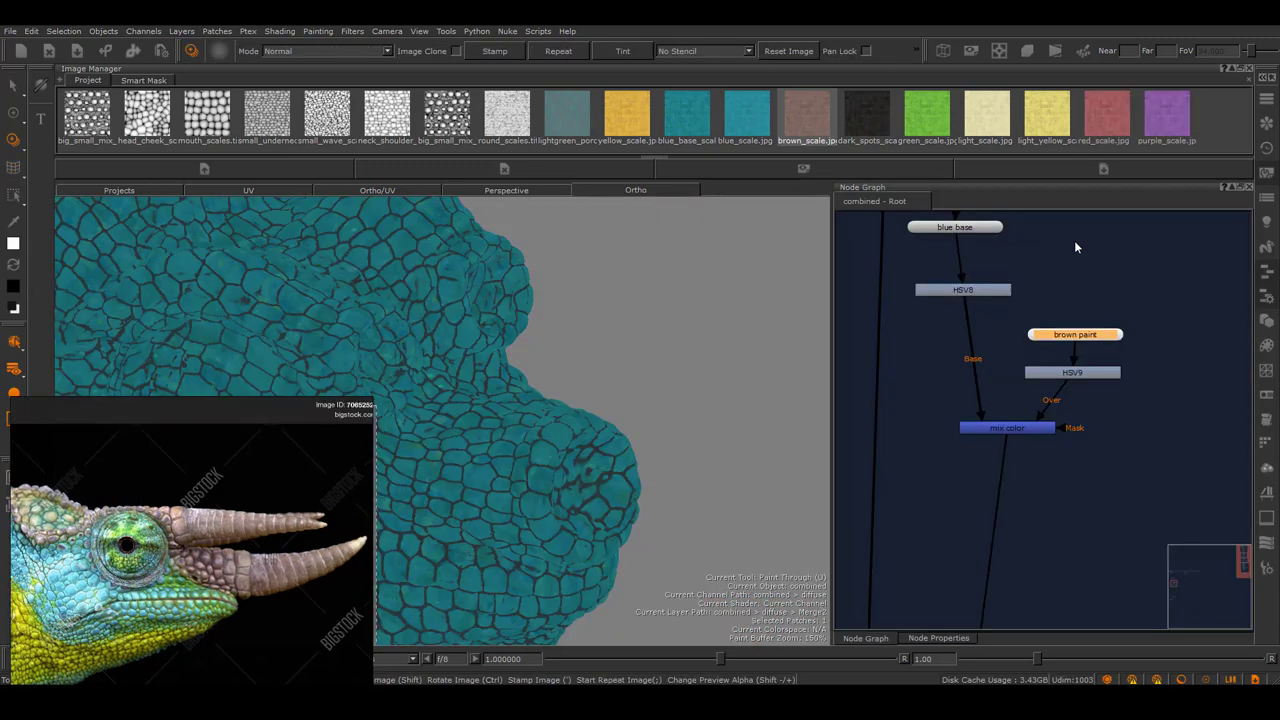
Paint brown_scale.jpg over the nose area and around the horn bases on the brown paint node using Paint Through.
{"action": "scroll", "coordinate": [586, 457], "scroll_direction": "up", "scroll_amount": 3}
{"action": "scroll", "coordinate": [603, 486], "scroll_direction": "up", "scroll_amount": 3}
{"action": "mouse_move", "coordinate": [560, 450]}
{"action": "left_mouse_down"}
{"action": "mouse_move", "coordinate": [578, 458]}
{"action": "mouse_move", "coordinate": [533, 452]}
{"action": "mouse_move", "coordinate": [575, 485]}
{"action": "mouse_move", "coordinate": [690, 445]}
{"action": "mouse_move", "coordinate": [740, 400]}
{"action": "mouse_move", "coordinate": [668, 380]}
{"action": "left_mouse_up"}
{"action": "mouse_move", "coordinate": [660, 325]}
{"action": "left_mouse_down"}
{"action": "mouse_move", "coordinate": [469, 387]}
{"action": "mouse_move", "coordinate": [635, 388]}
{"action": "mouse_move", "coordinate": [592, 392]}
{"action": "left_mouse_up"}
{"action": "left_click_drag", "start_coordinate": [670, 444], "coordinate": [510, 456], "text": "alt"}
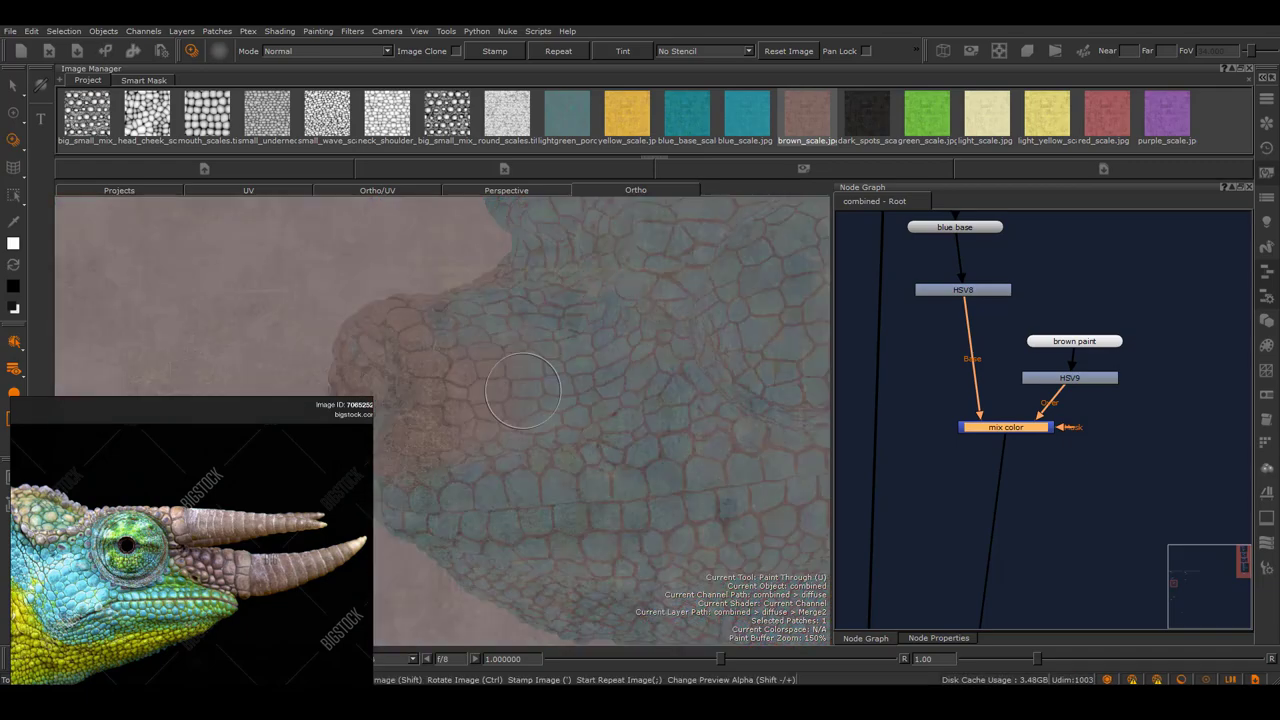
{"action": "left_click_drag", "start_coordinate": [525, 380], "coordinate": [590, 378]}
{"action": "mouse_move", "coordinate": [400, 415]}
{"action": "left_mouse_down", "text": "alt"}
{"action": "mouse_move", "coordinate": [470, 430]}
{"action": "mouse_move", "coordinate": [508, 386]}
{"action": "mouse_move", "coordinate": [543, 409]}
{"action": "mouse_move", "coordinate": [582, 360]}
{"action": "mouse_move", "coordinate": [490, 405]}
{"action": "mouse_move", "coordinate": [560, 400]}
{"action": "mouse_move", "coordinate": [538, 500]}
{"action": "mouse_move", "coordinate": [576, 395]}
{"action": "mouse_move", "coordinate": [531, 345]}
{"action": "left_mouse_up", "text": "alt"}
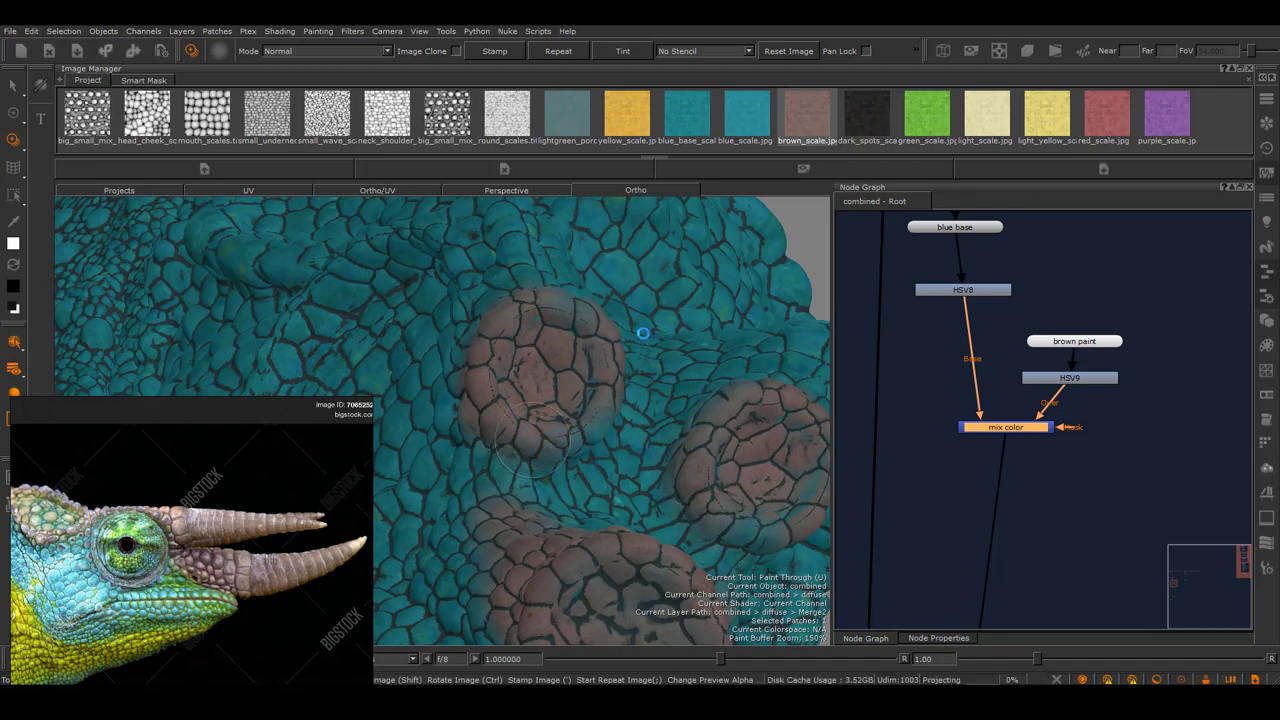
{"action": "mouse_move", "coordinate": [531, 432]}
{"action": "left_mouse_down", "text": "alt"}
{"action": "mouse_move", "coordinate": [536, 464]}
{"action": "mouse_move", "coordinate": [581, 423]}
{"action": "left_mouse_up", "text": "alt"}
{"action": "left_click_drag", "start_coordinate": [490, 545], "coordinate": [620, 380], "text": "alt"}
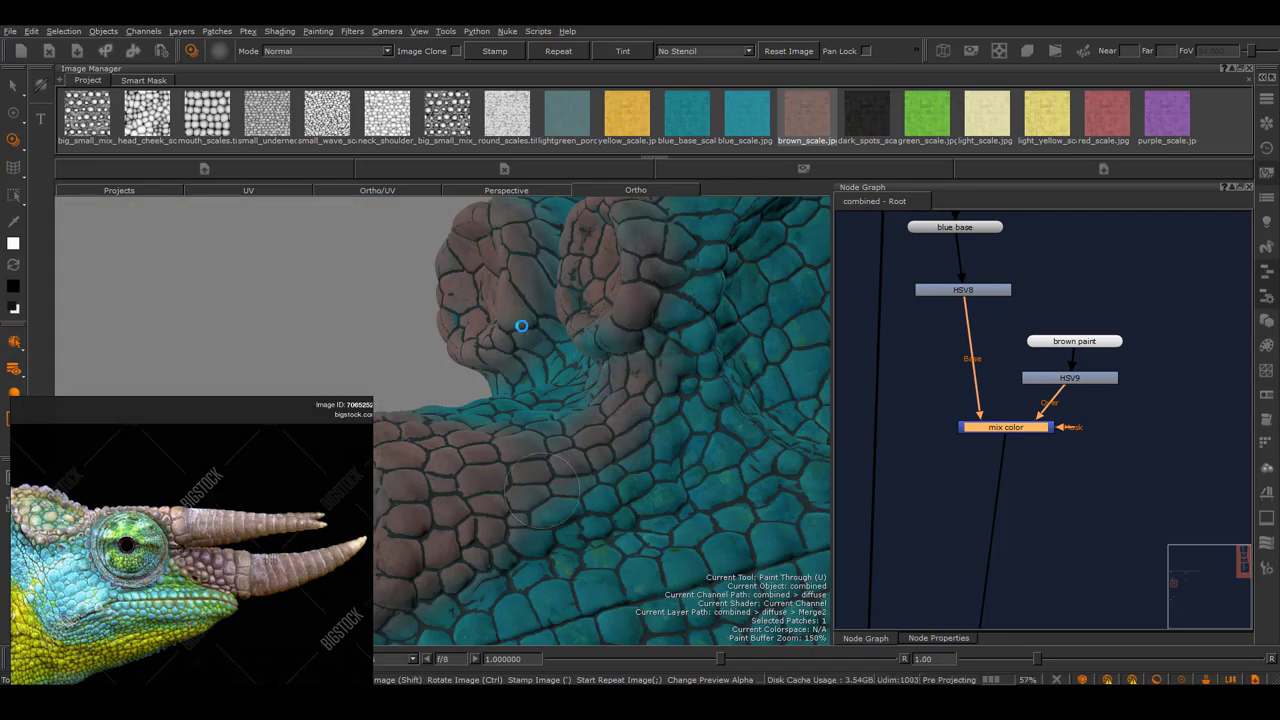
{"action": "left_click_drag", "start_coordinate": [510, 385], "coordinate": [560, 366], "text": "alt"}
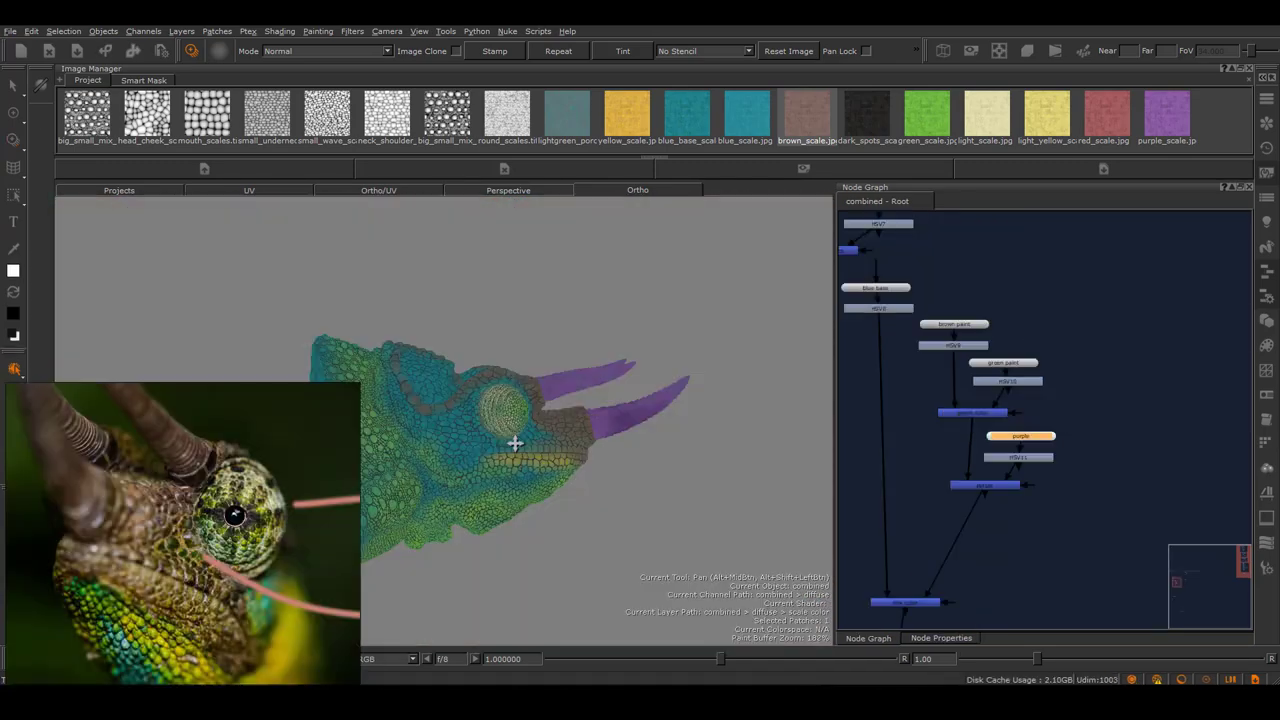
Paint the brown scale texture onto the purple paint node around the eye, snout and mouth with Paint Through.
{"action": "left_click_drag", "start_coordinate": [515, 443], "coordinate": [600, 430], "text": "alt"}
{"action": "mouse_move", "coordinate": [520, 420]}
{"action": "right_mouse_down", "text": "alt"}
{"action": "mouse_move", "coordinate": [600, 420]}
{"action": "mouse_move", "coordinate": [570, 420]}
{"action": "right_mouse_up", "text": "alt"}
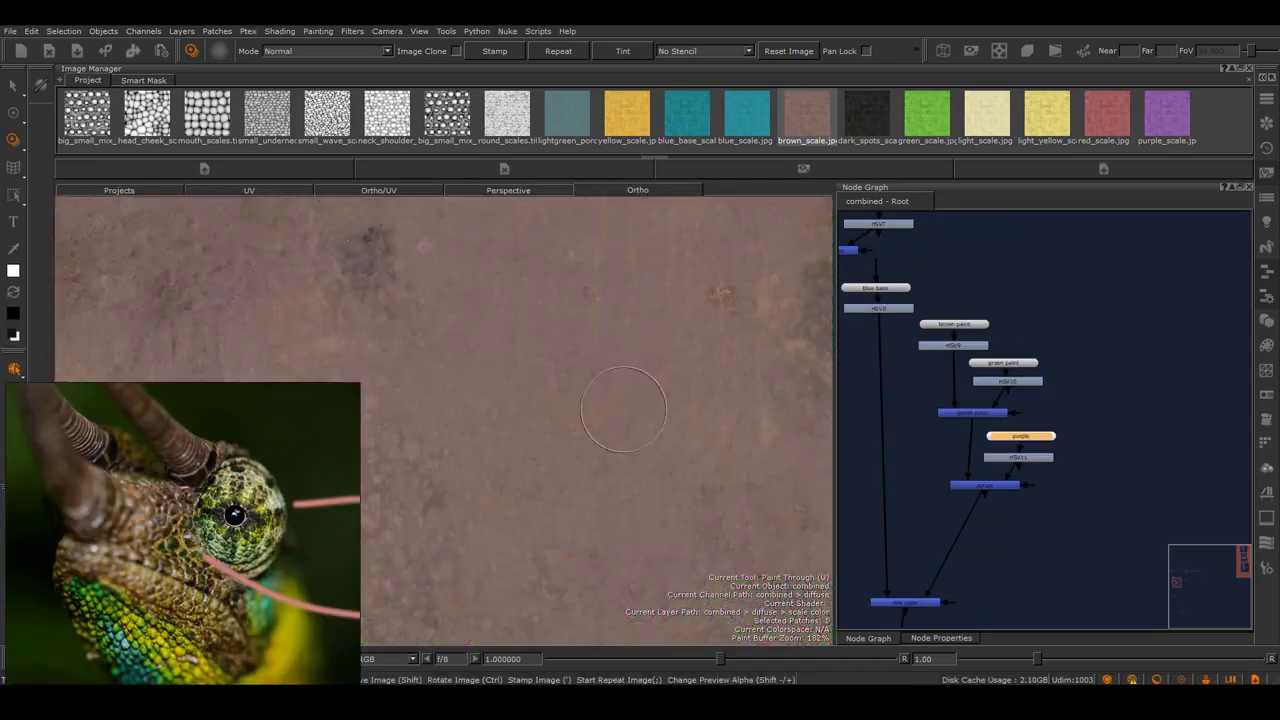
{"action": "left_click_drag", "start_coordinate": [550, 390], "coordinate": [592, 405]}
{"action": "right_click_drag", "start_coordinate": [523, 372], "coordinate": [480, 374], "text": "alt"}
{"action": "mouse_move", "coordinate": [480, 374]}
{"action": "left_mouse_down", "text": "alt"}
{"action": "mouse_move", "coordinate": [552, 370]}
{"action": "mouse_move", "coordinate": [532, 375]}
{"action": "left_mouse_up", "text": "alt"}
{"action": "middle_click_drag", "start_coordinate": [717, 319], "coordinate": [638, 402], "text": "alt"}
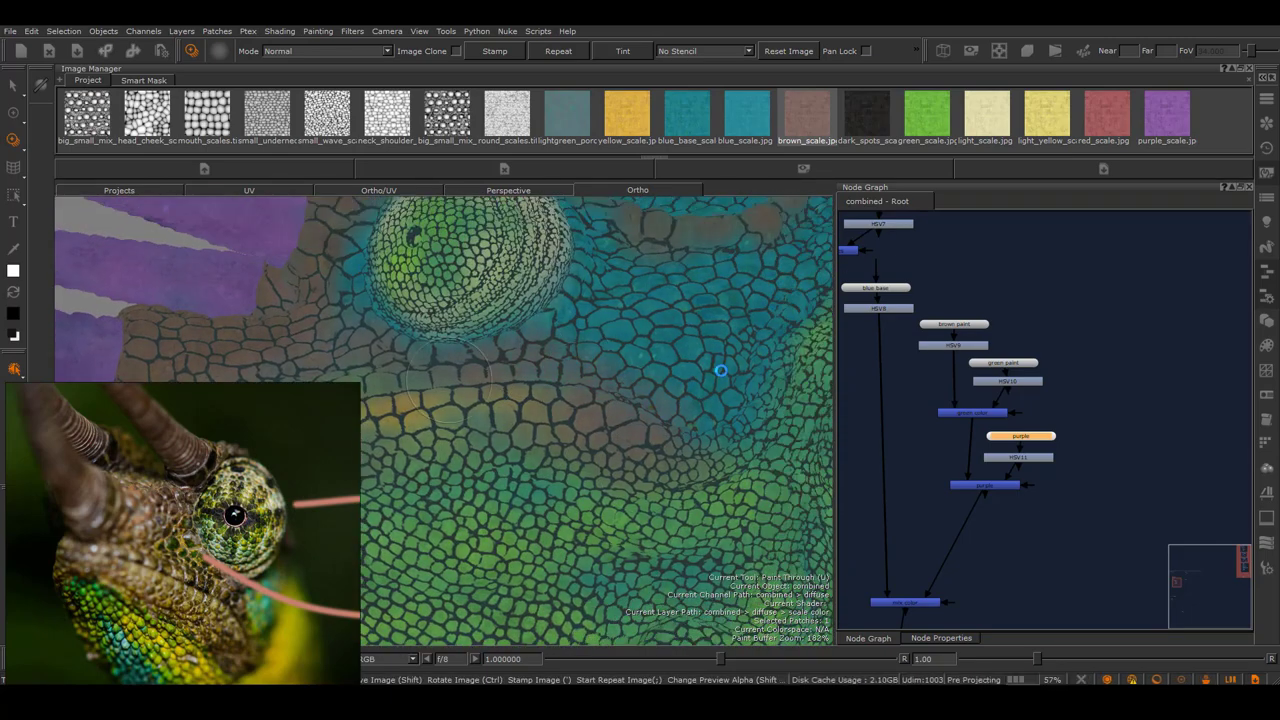
Blend the brown scale texture into the purple horns from several viewing angles.
{"action": "right_click_drag", "start_coordinate": [740, 401], "coordinate": [490, 410], "text": "alt"}
{"action": "left_click_drag", "start_coordinate": [490, 410], "coordinate": [569, 417], "text": "alt"}
{"action": "right_click_drag", "start_coordinate": [430, 374], "coordinate": [490, 370], "text": "alt"}
{"action": "middle_click_drag", "start_coordinate": [676, 310], "coordinate": [586, 423], "text": "alt"}
{"action": "left_click_drag", "start_coordinate": [586, 423], "coordinate": [560, 480], "text": "alt"}
{"action": "right_click_drag", "start_coordinate": [580, 420], "coordinate": [546, 398], "text": "alt"}
{"action": "right_click_drag", "start_coordinate": [727, 418], "coordinate": [610, 415], "text": "alt"}
{"action": "left_click_drag", "start_coordinate": [610, 415], "coordinate": [470, 412], "text": "alt"}
{"action": "right_click_drag", "start_coordinate": [470, 412], "coordinate": [524, 410], "text": "alt"}
{"action": "right_click_drag", "start_coordinate": [700, 418], "coordinate": [610, 465], "text": "alt"}
Switch to the UV view and paint the brown scale texture over the purple horn pieces with Paint Through.
{"action": "left_click", "coordinate": [249, 190]}
{"action": "middle_click_drag", "start_coordinate": [580, 390], "coordinate": [658, 432], "text": "alt"}
{"action": "key", "text": "u"}
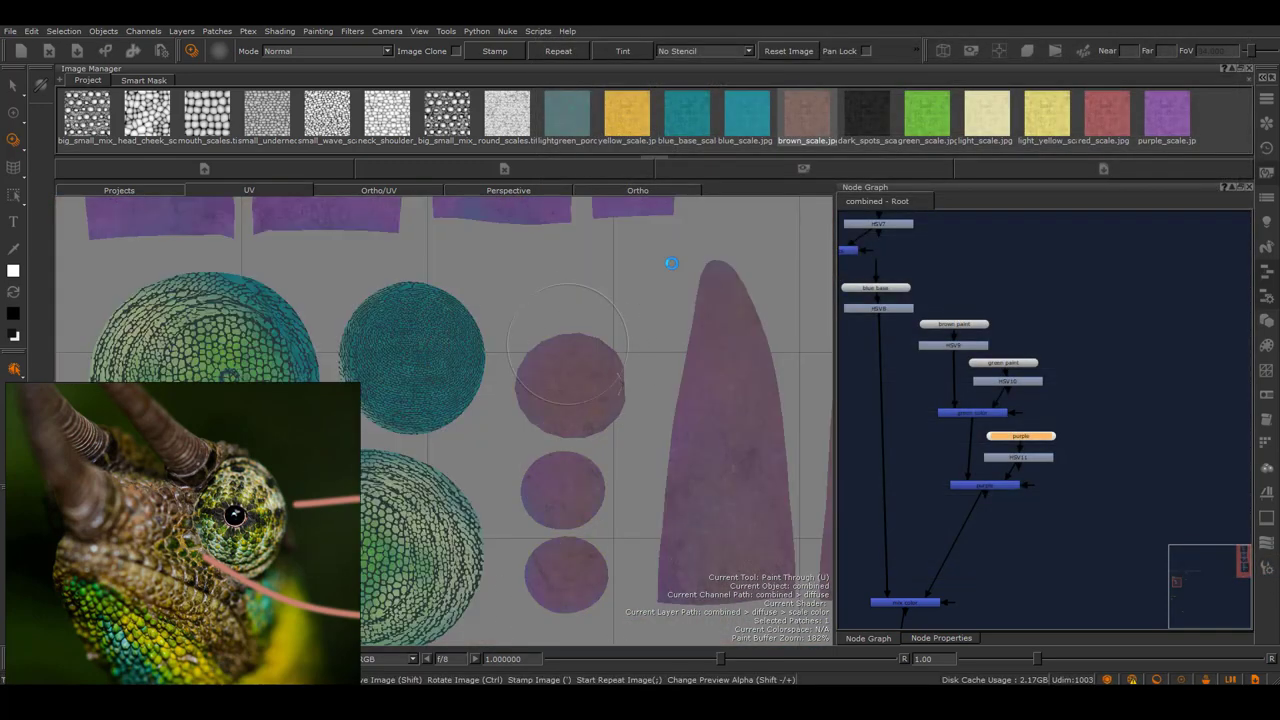
{"action": "middle_click_drag", "start_coordinate": [529, 270], "coordinate": [679, 370], "text": "alt"}
{"action": "scroll", "coordinate": [660, 471], "scroll_direction": "up", "scroll_amount": 3}
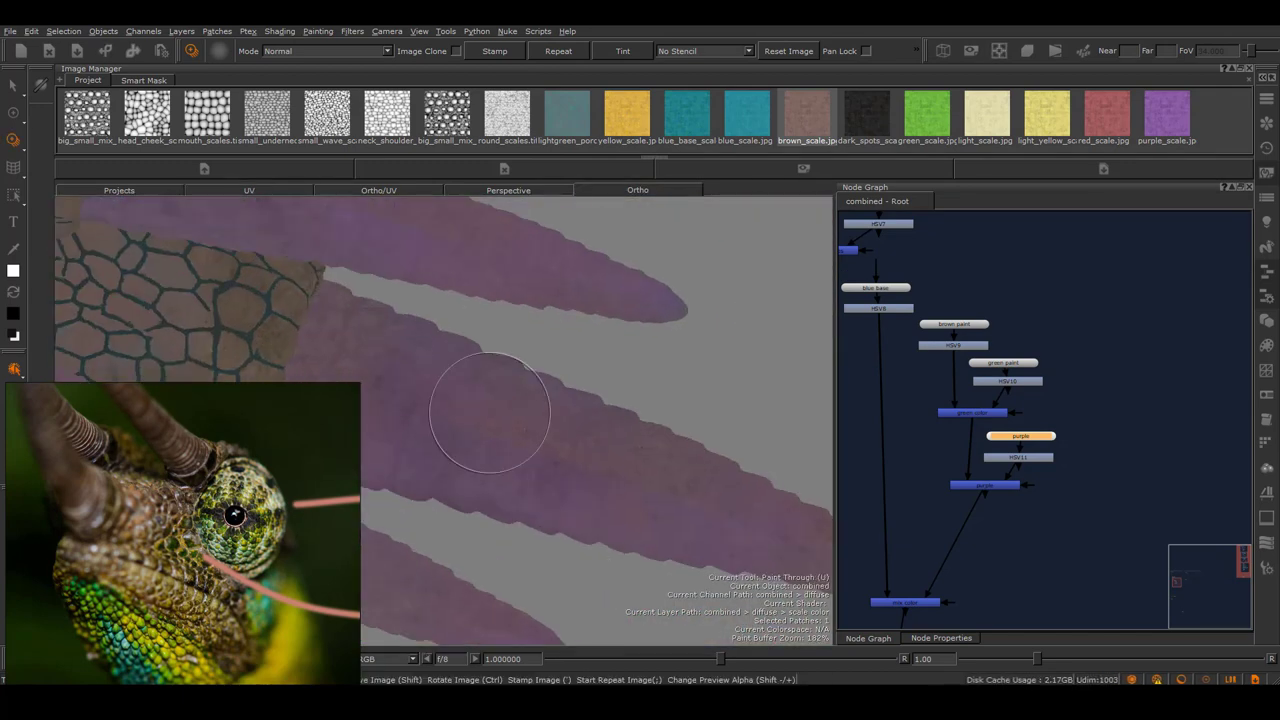
Inspect the brown-blended purple horns up close, followed by the eye, mouth and jaw areas of the head.
{"action": "scroll", "coordinate": [410, 395], "scroll_direction": "up", "scroll_amount": 3}
{"action": "middle_click_drag", "start_coordinate": [581, 215], "coordinate": [571, 277], "text": "alt"}
{"action": "middle_click_drag", "start_coordinate": [571, 400], "coordinate": [656, 323], "text": "alt"}
{"action": "mouse_move", "coordinate": [623, 425]}
{"action": "middle_mouse_down", "text": "alt"}
{"action": "mouse_move", "coordinate": [416, 284]}
{"action": "mouse_move", "coordinate": [686, 472]}
{"action": "middle_mouse_up", "text": "alt"}
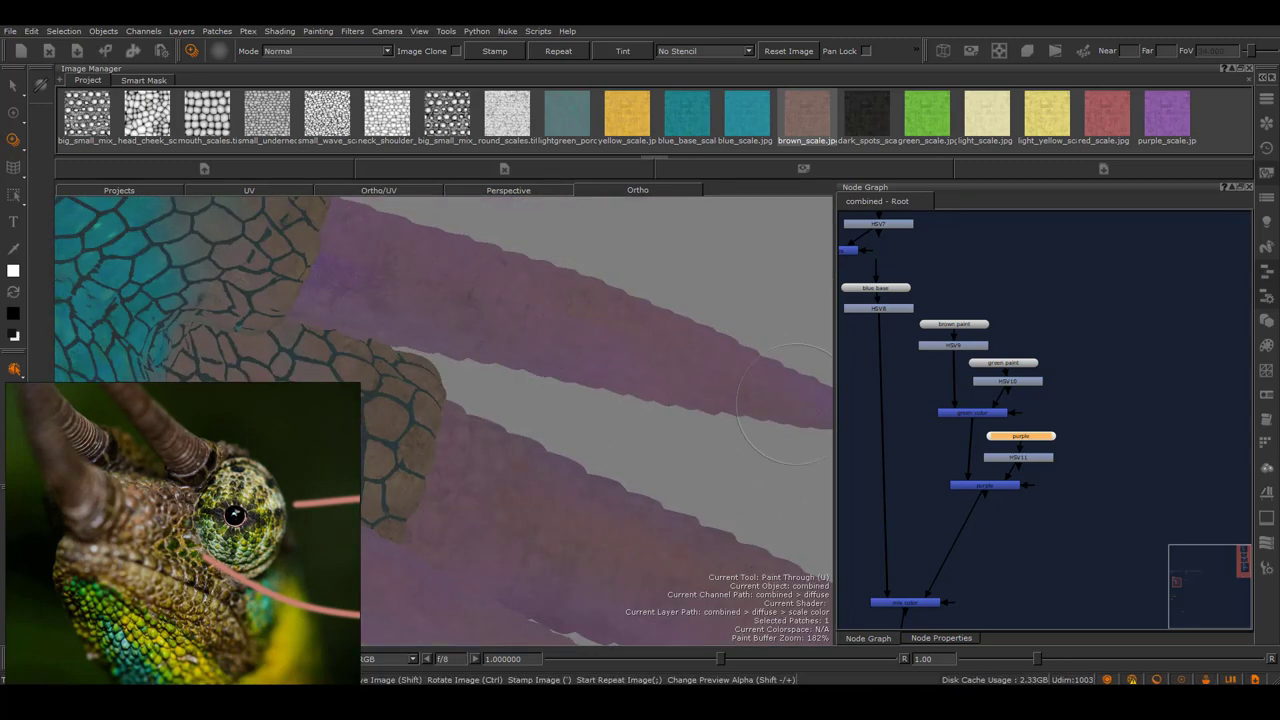
{"action": "scroll", "coordinate": [505, 290], "scroll_direction": "down", "scroll_amount": 4}
{"action": "mouse_move", "coordinate": [505, 290]}
{"action": "left_mouse_down", "text": "alt"}
{"action": "mouse_move", "coordinate": [569, 280]}
{"action": "mouse_move", "coordinate": [560, 330]}
{"action": "mouse_move", "coordinate": [694, 377]}
{"action": "left_mouse_up", "text": "alt"}
{"action": "scroll", "coordinate": [560, 330], "scroll_direction": "up", "scroll_amount": 4}
{"action": "middle_click_drag", "start_coordinate": [694, 377], "coordinate": [651, 206], "text": "alt"}
{"action": "left_click_drag", "start_coordinate": [651, 206], "coordinate": [488, 408], "text": "alt"}
{"action": "middle_click_drag", "start_coordinate": [300, 250], "coordinate": [530, 376], "text": "alt"}
{"action": "mouse_move", "coordinate": [530, 376]}
{"action": "left_mouse_down", "text": "alt"}
{"action": "mouse_move", "coordinate": [740, 308]}
{"action": "mouse_move", "coordinate": [568, 523]}
{"action": "mouse_move", "coordinate": [657, 363]}
{"action": "mouse_move", "coordinate": [545, 455]}
{"action": "mouse_move", "coordinate": [520, 350]}
{"action": "mouse_move", "coordinate": [620, 330]}
{"action": "left_mouse_up", "text": "alt"}
{"action": "scroll", "coordinate": [717, 271], "scroll_direction": "down", "scroll_amount": 5}
{"action": "scroll", "coordinate": [568, 523], "scroll_direction": "up", "scroll_amount": 4}
{"action": "scroll", "coordinate": [657, 363], "scroll_direction": "down", "scroll_amount": 4}
{"action": "scroll", "coordinate": [520, 350], "scroll_direction": "up", "scroll_amount": 2}
{"action": "scroll", "coordinate": [620, 330], "scroll_direction": "down", "scroll_amount": 2}
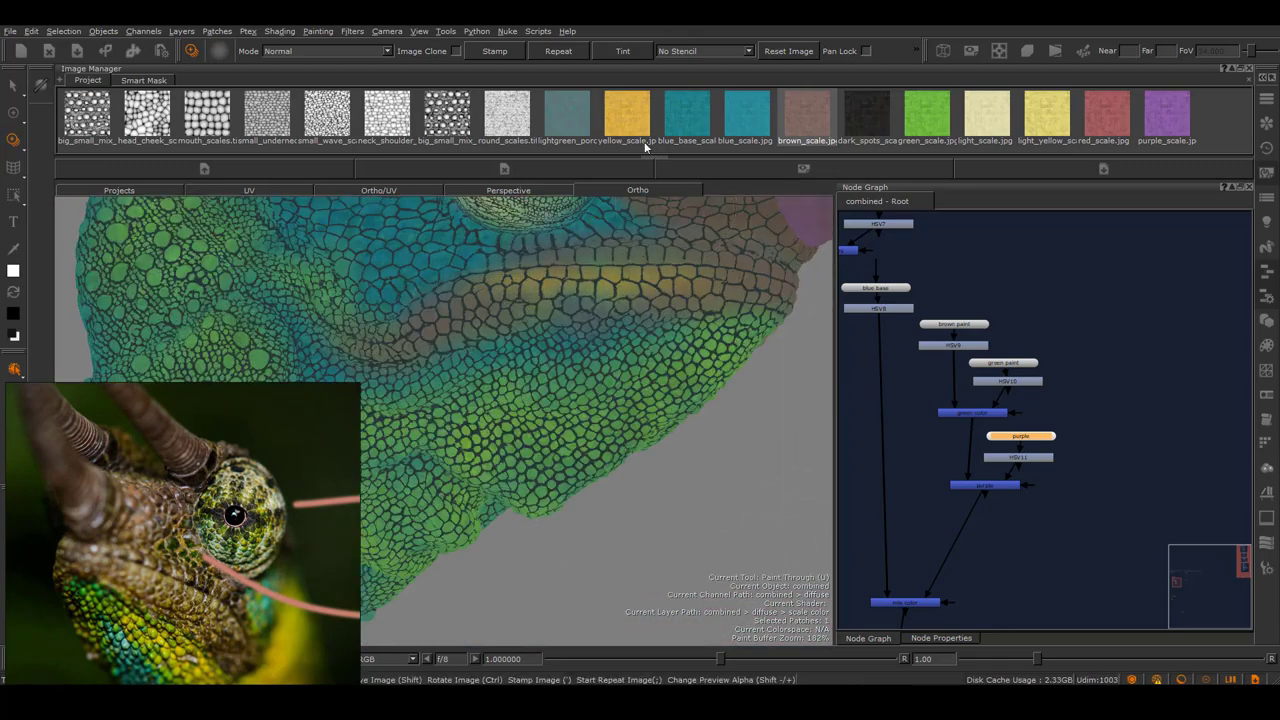
Paint yellow_scale.jpg over the lower jaw and along the mouth on the purple paint node using Paint Through.
{"action": "left_click", "coordinate": [628, 123]}
{"action": "mouse_move", "coordinate": [644, 438]}
{"action": "left_mouse_down", "text": "alt"}
{"action": "mouse_move", "coordinate": [560, 400]}
{"action": "mouse_move", "coordinate": [449, 380]}
{"action": "mouse_move", "coordinate": [540, 402]}
{"action": "left_mouse_up", "text": "alt"}
{"action": "scroll", "coordinate": [560, 400], "scroll_direction": "up", "scroll_amount": 3}
{"action": "left_click_drag", "start_coordinate": [537, 446], "coordinate": [697, 329], "text": "alt"}
{"action": "right_click_drag", "start_coordinate": [697, 329], "coordinate": [517, 457], "text": "alt"}
{"action": "left_click_drag", "start_coordinate": [517, 457], "coordinate": [545, 445], "text": "alt"}
{"action": "right_click_drag", "start_coordinate": [545, 445], "coordinate": [614, 431], "text": "alt"}
{"action": "left_click_drag", "start_coordinate": [614, 431], "coordinate": [524, 380], "text": "alt"}
{"action": "right_click_drag", "start_coordinate": [524, 380], "coordinate": [440, 400], "text": "alt"}
{"action": "left_click_drag", "start_coordinate": [440, 400], "coordinate": [792, 380], "text": "alt"}
{"action": "scroll", "coordinate": [551, 409], "scroll_direction": "up", "scroll_amount": 5}
{"action": "key", "text": "u"}
{"action": "mouse_move", "coordinate": [505, 437]}
{"action": "left_mouse_down"}
{"action": "mouse_move", "coordinate": [545, 390]}
{"action": "mouse_move", "coordinate": [600, 380]}
{"action": "left_mouse_up"}
{"action": "right_click_drag", "start_coordinate": [600, 380], "coordinate": [640, 370], "text": "alt"}
{"action": "left_click_drag", "start_coordinate": [640, 370], "coordinate": [540, 400], "text": "alt"}
{"action": "left_click_drag", "start_coordinate": [540, 400], "coordinate": [612, 362]}
{"action": "right_click_drag", "start_coordinate": [677, 383], "coordinate": [606, 377], "text": "alt"}
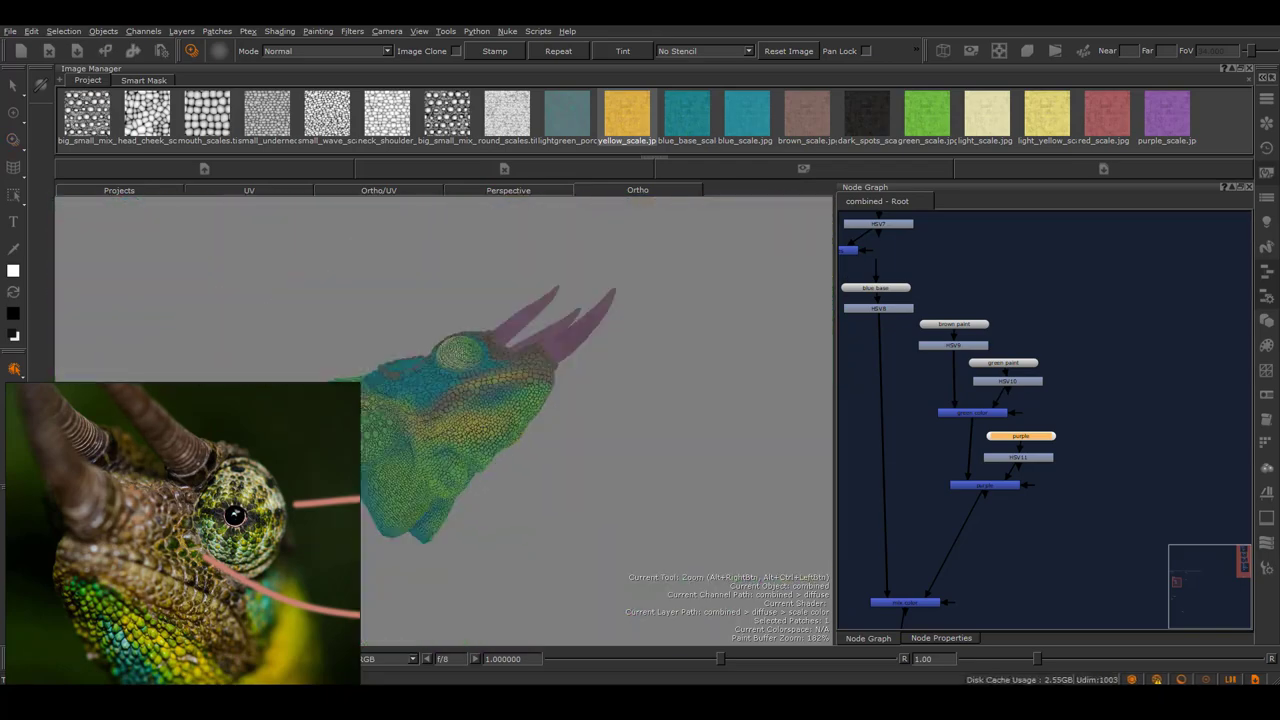
Extend the yellow scale texture across the jaw from further viewing angles.
{"action": "left_click_drag", "start_coordinate": [606, 377], "coordinate": [490, 400], "text": "alt"}
{"action": "right_click_drag", "start_coordinate": [490, 400], "coordinate": [529, 414], "text": "alt"}
{"action": "left_click_drag", "start_coordinate": [529, 414], "coordinate": [457, 357], "text": "alt"}
{"action": "mouse_move", "coordinate": [531, 427]}
{"action": "left_mouse_down"}
{"action": "mouse_move", "coordinate": [538, 365]}
{"action": "mouse_move", "coordinate": [530, 440]}
{"action": "left_mouse_up"}
{"action": "mouse_move", "coordinate": [530, 490]}
{"action": "left_mouse_down"}
{"action": "mouse_move", "coordinate": [503, 471]}
{"action": "mouse_move", "coordinate": [590, 420]}
{"action": "left_mouse_up"}
Paint blue_base_scale.jpg along the underside of the jaw with Paint Through.
{"action": "left_click", "coordinate": [687, 115]}
{"action": "key", "text": "z"}
{"action": "mouse_move", "coordinate": [751, 136]}
{"action": "left_mouse_down"}
{"action": "mouse_move", "coordinate": [597, 343]}
{"action": "mouse_move", "coordinate": [560, 325]}
{"action": "left_mouse_up"}
{"action": "key", "text": "z"}
{"action": "key", "text": "u"}
{"action": "left_click", "coordinate": [358, 51]}
{"action": "left_click", "coordinate": [330, 77]}
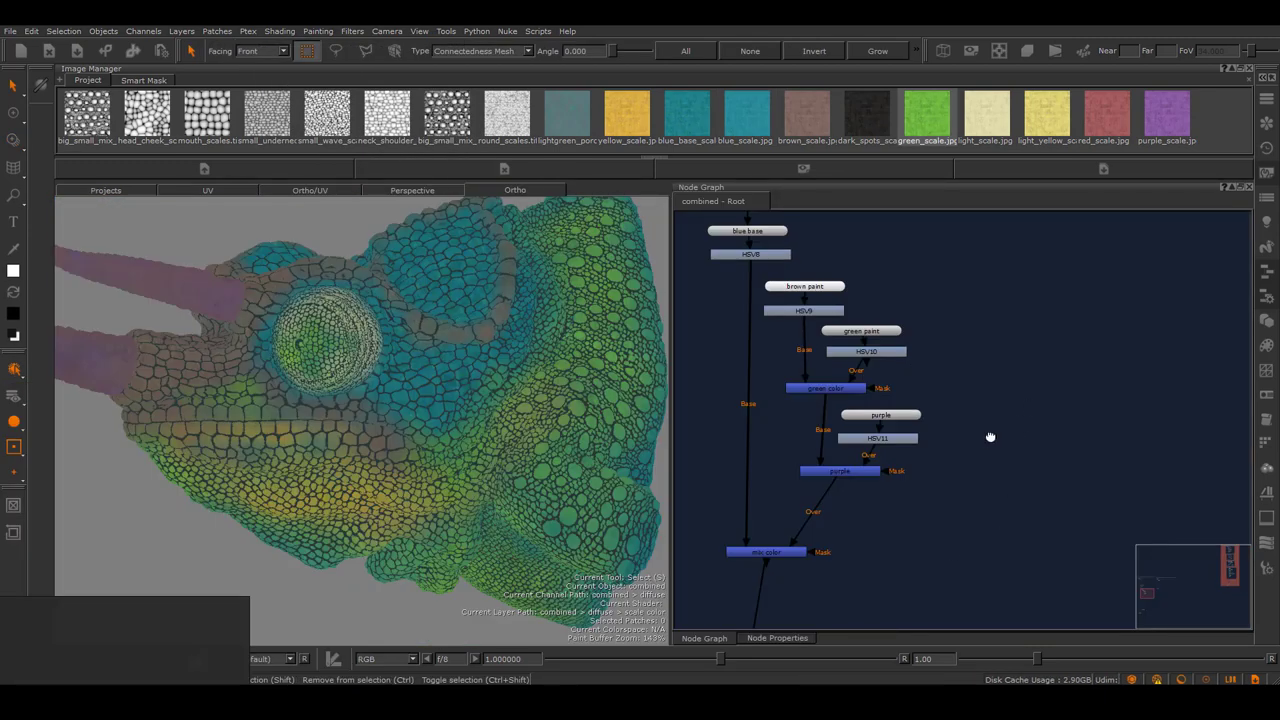
Add a Bake Visible to selected Paint Node, connect its Source to the purple merge, and view that merge.
{"action": "middle_click_drag", "start_coordinate": [990, 437], "coordinate": [1002, 436]}
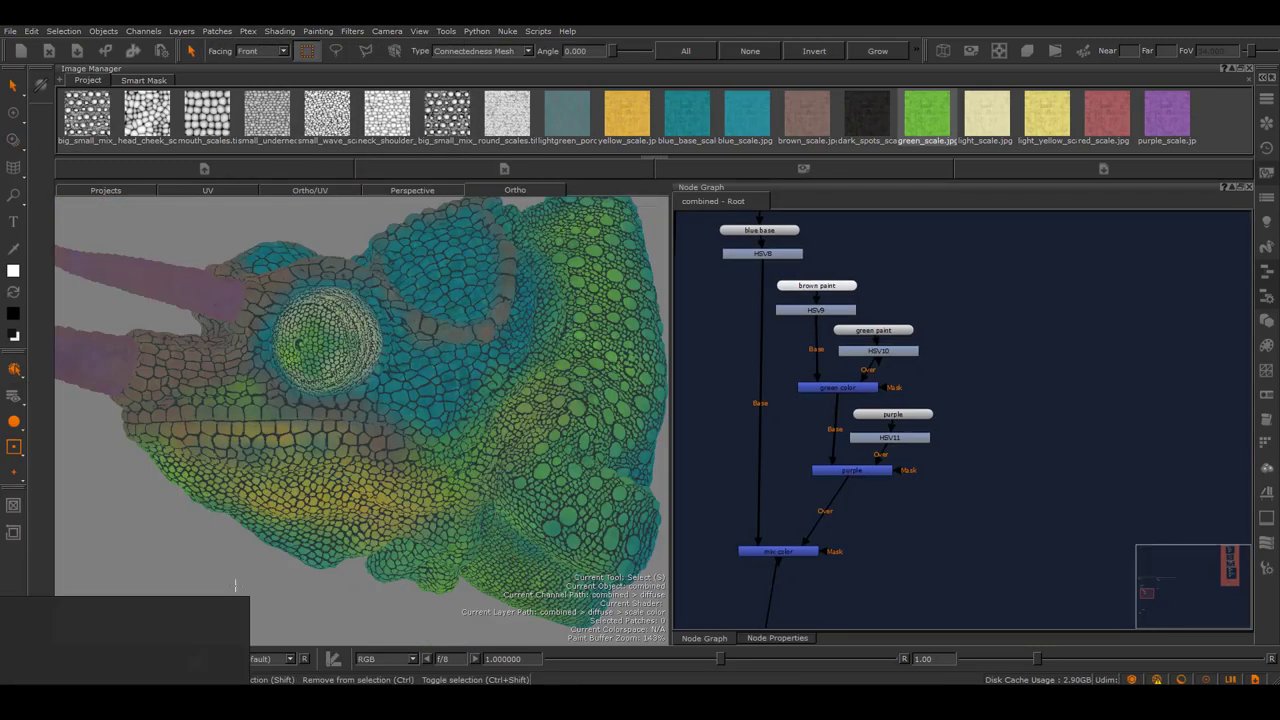
{"action": "left_click_drag", "start_coordinate": [998, 512], "coordinate": [778, 272]}
{"action": "key", "text": "Tab"}
{"action": "type", "text": "bake"}
{"action": "left_click", "coordinate": [1157, 465]}
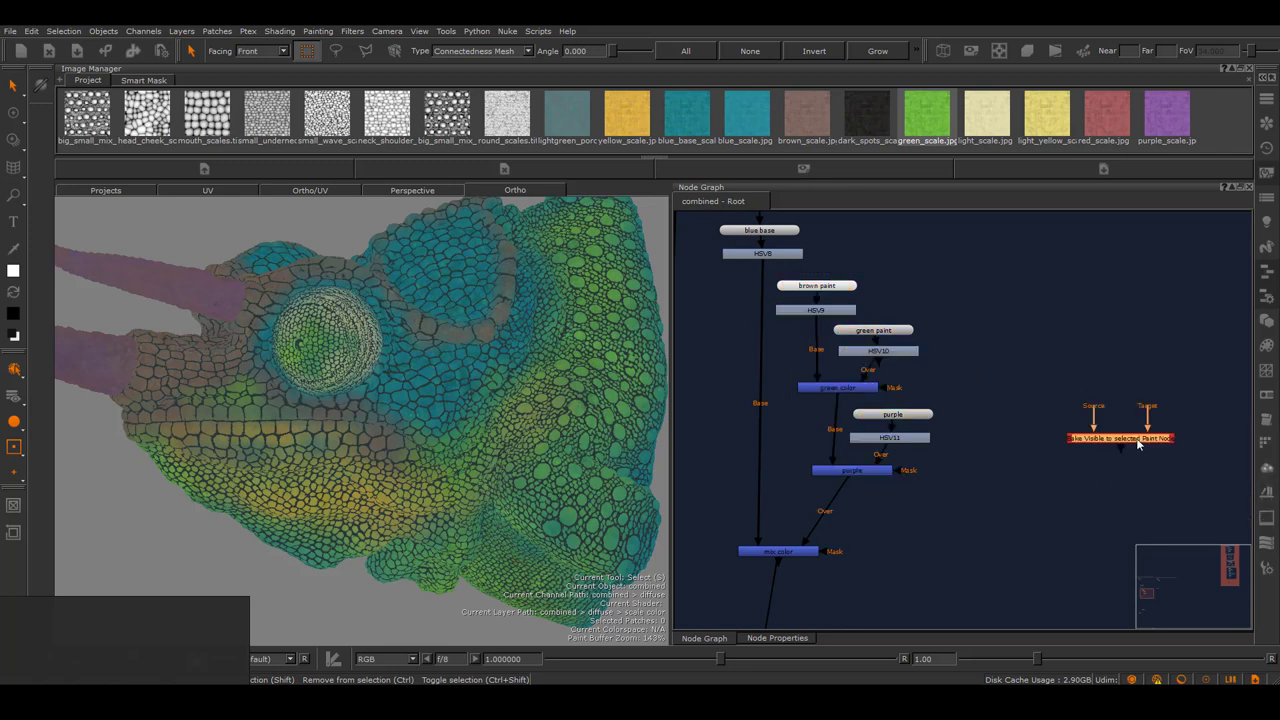
{"action": "left_click_drag", "start_coordinate": [1049, 439], "coordinate": [957, 501]}
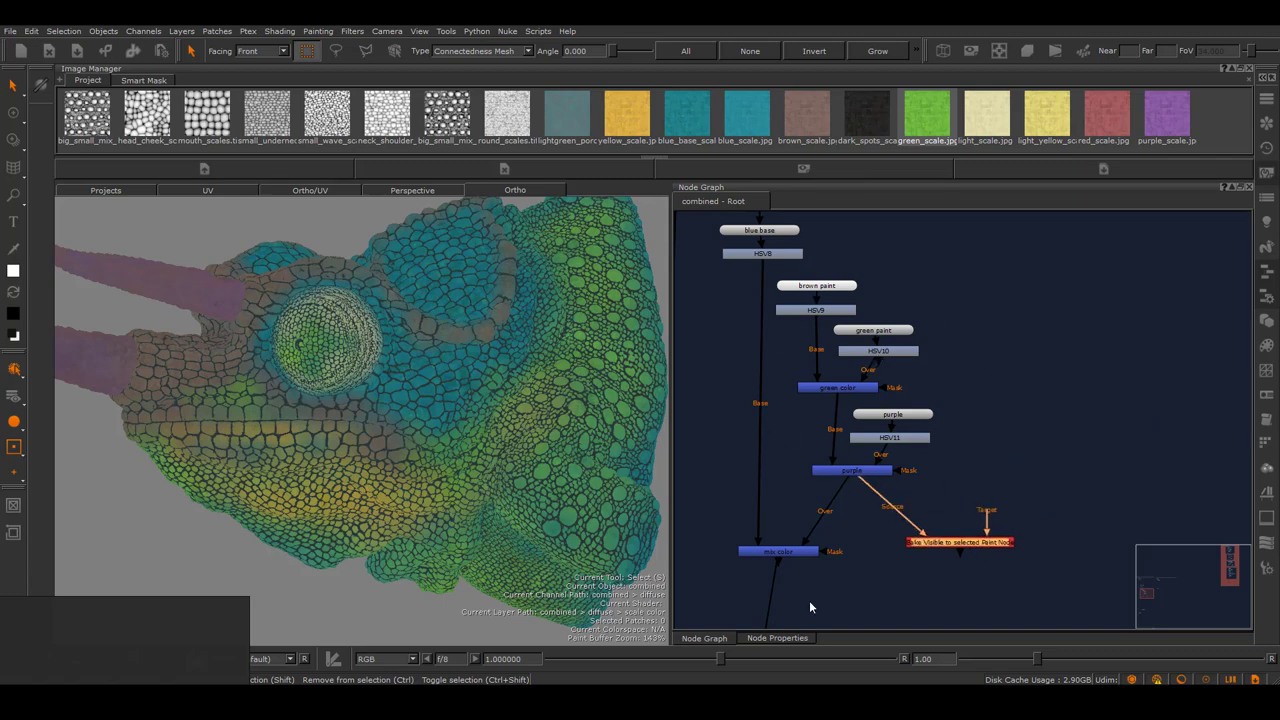
{"action": "left_click", "coordinate": [869, 472]}
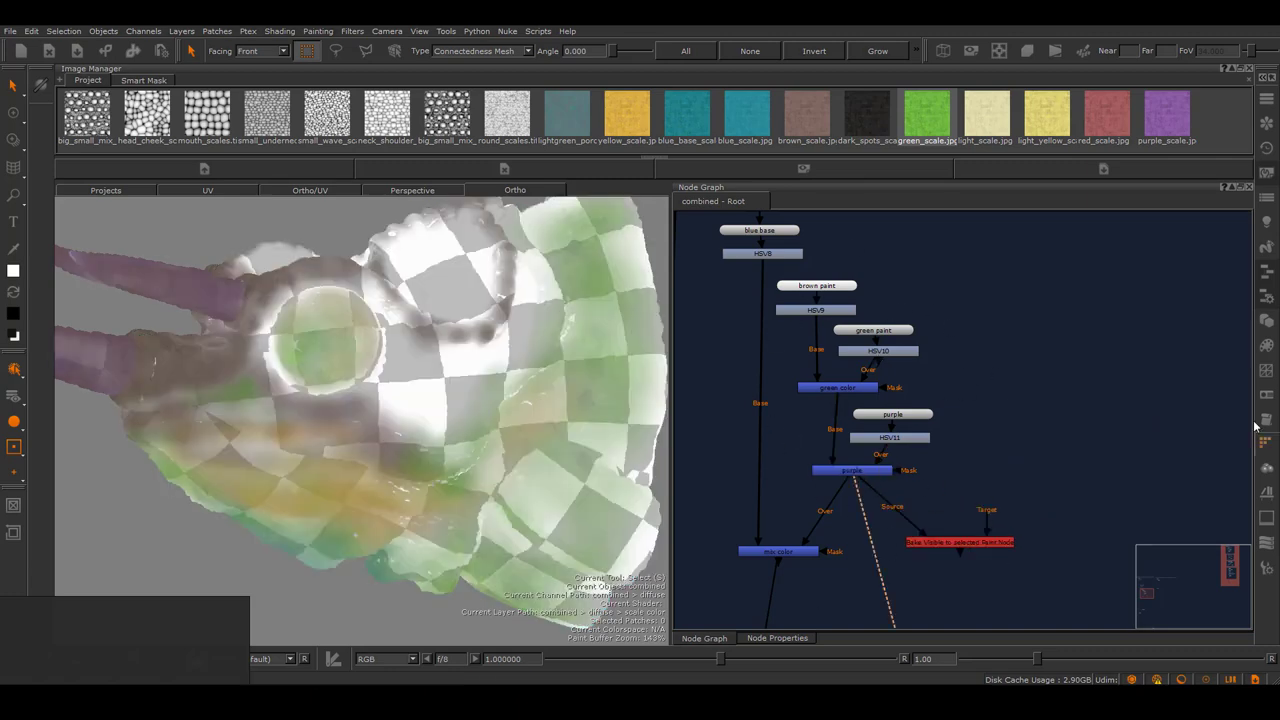
Create a Paint node and connect it to the bake node's Target input.
{"action": "left_click", "coordinate": [1034, 412]}
{"action": "key", "text": "Tab"}
{"action": "type", "text": "paint"}
{"action": "key", "text": "Return"}
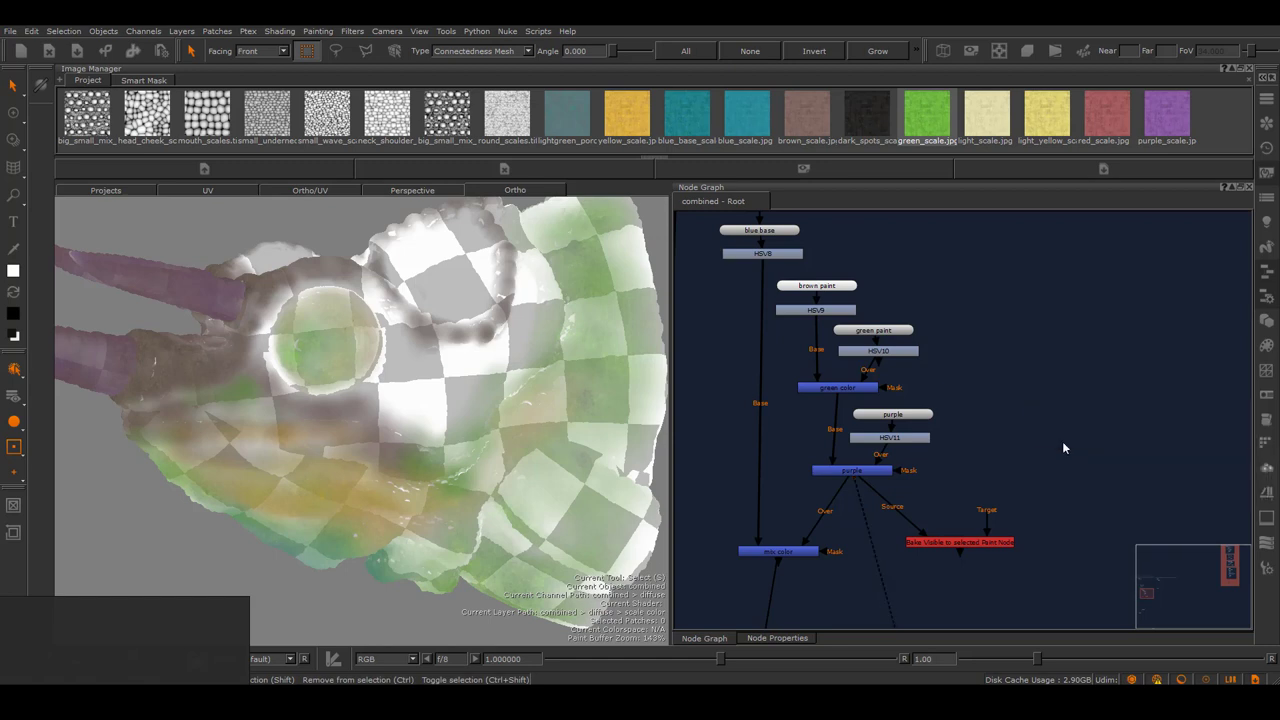
{"action": "left_click", "coordinate": [608, 403]}
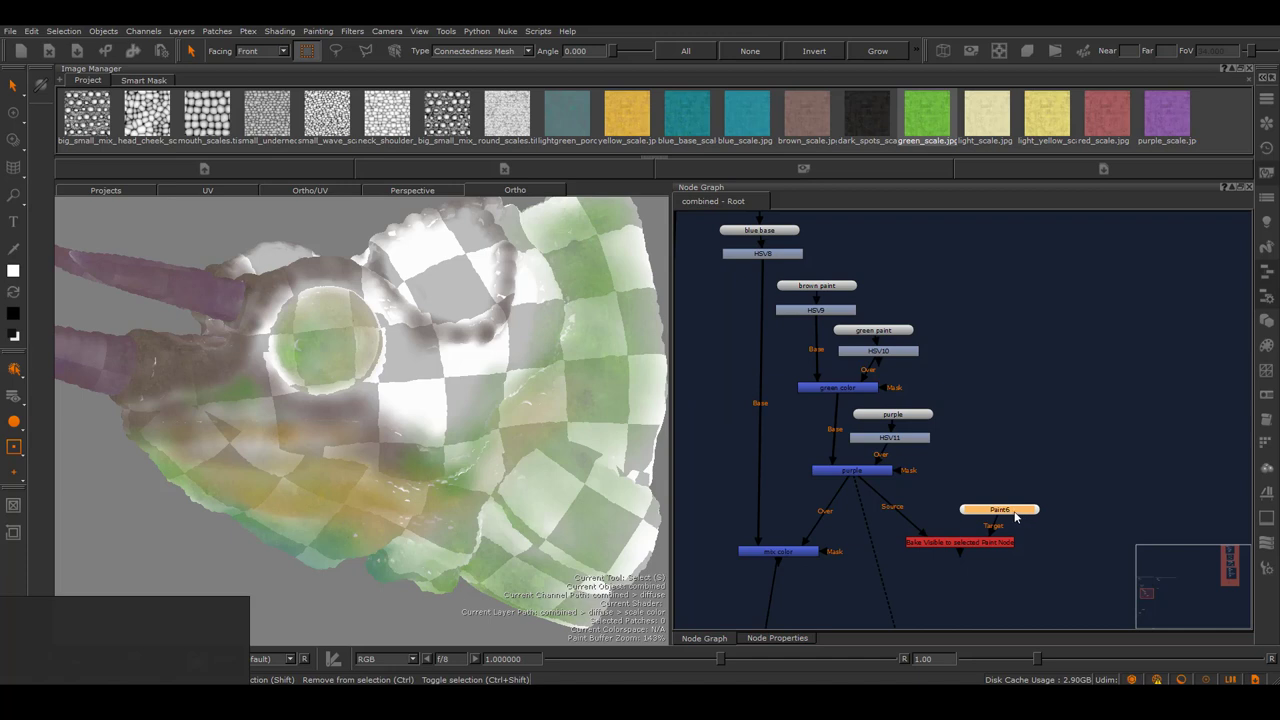
Add a second Paint node above the one connected to the bake node.
{"action": "key", "text": "Tab"}
{"action": "type", "text": "pai"}
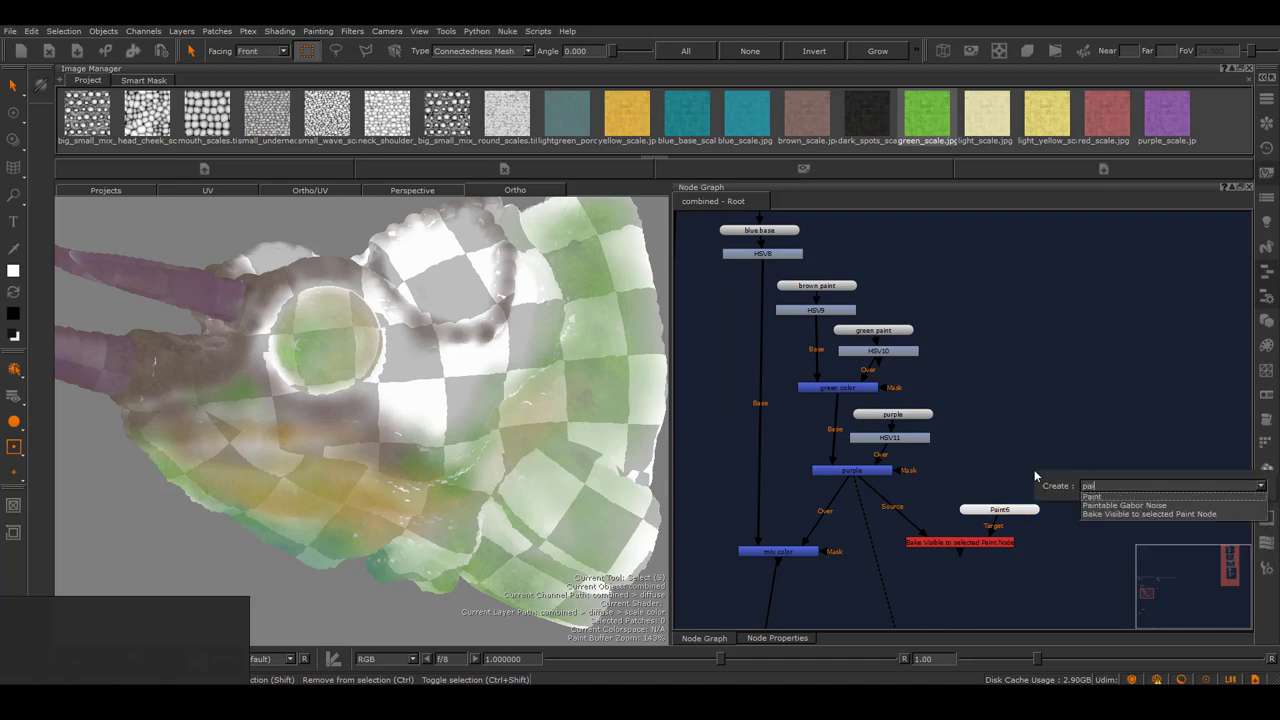
{"action": "left_click", "coordinate": [1107, 496]}
{"action": "left_click", "coordinate": [611, 407]}
{"action": "left_click_drag", "start_coordinate": [1139, 508], "coordinate": [990, 480]}
Check the target Paint node's properties and bake the purple merge result into it from the bake node's properties.
{"action": "scroll", "coordinate": [1091, 525], "scroll_direction": "up", "scroll_amount": 3}
{"action": "middle_click_drag", "start_coordinate": [1091, 525], "coordinate": [1109, 377]}
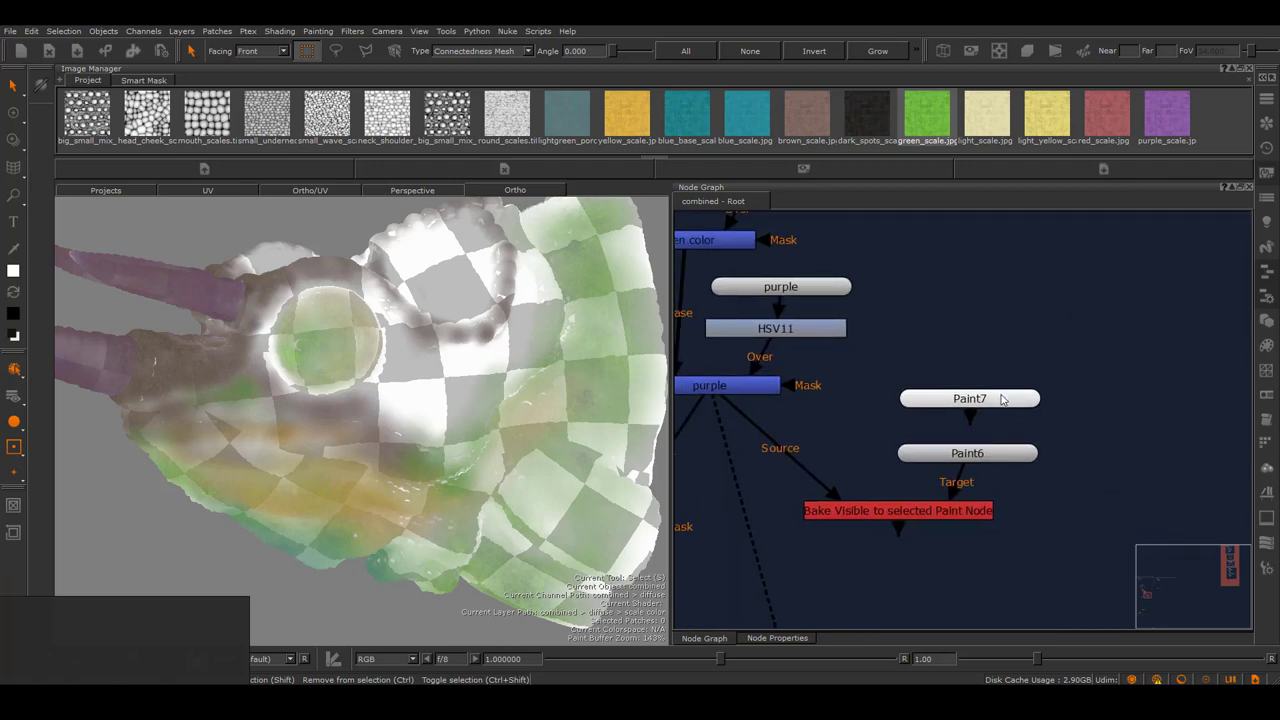
{"action": "double_click", "coordinate": [1001, 455]}
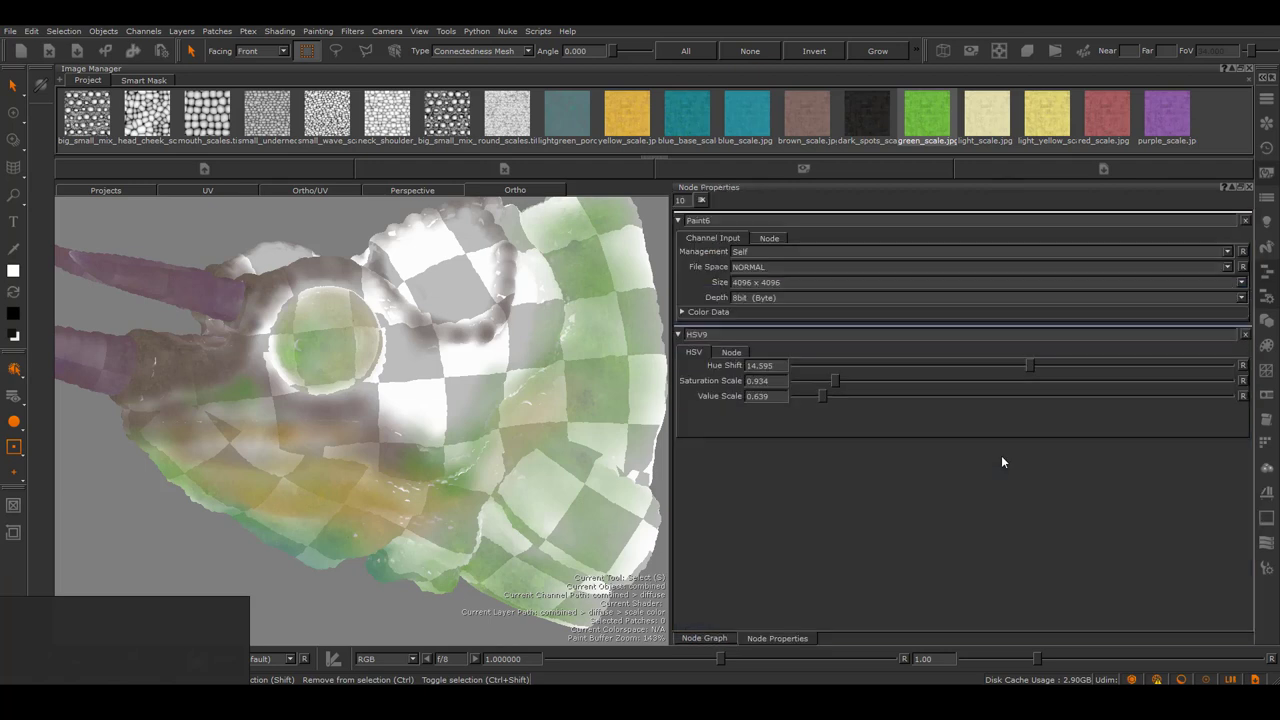
{"action": "left_click", "coordinate": [719, 637]}
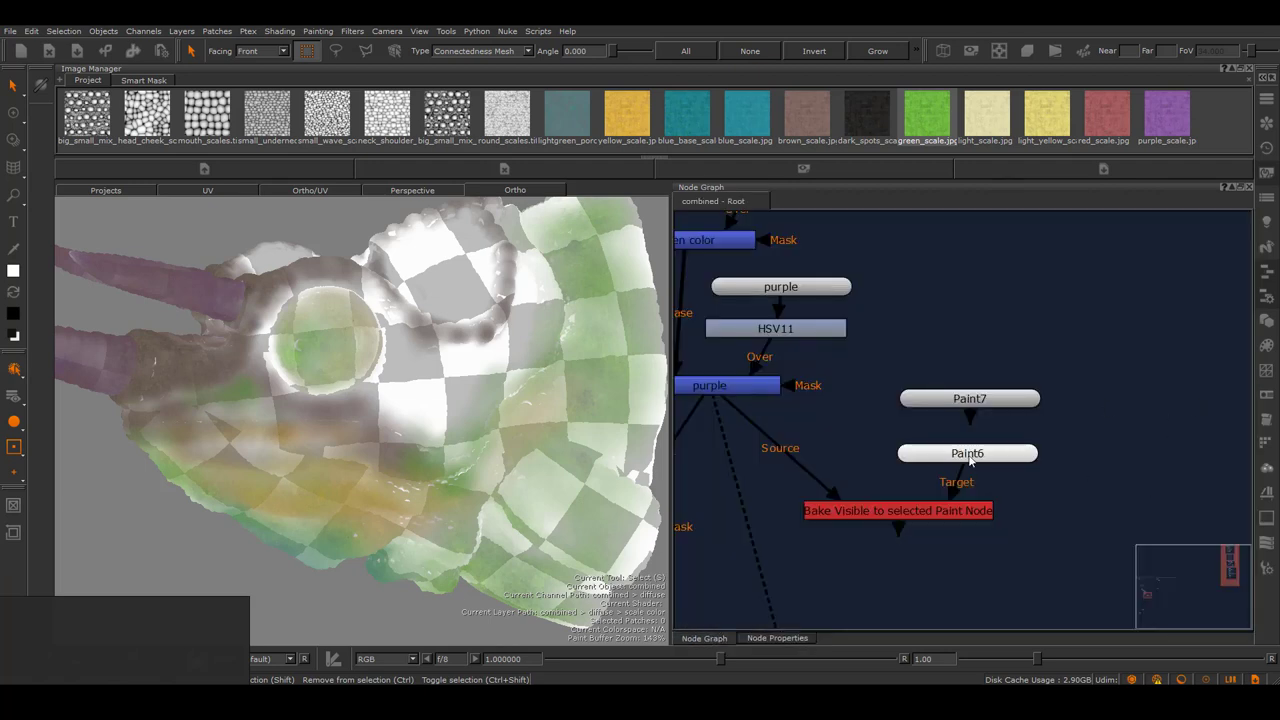
{"action": "double_click", "coordinate": [950, 509]}
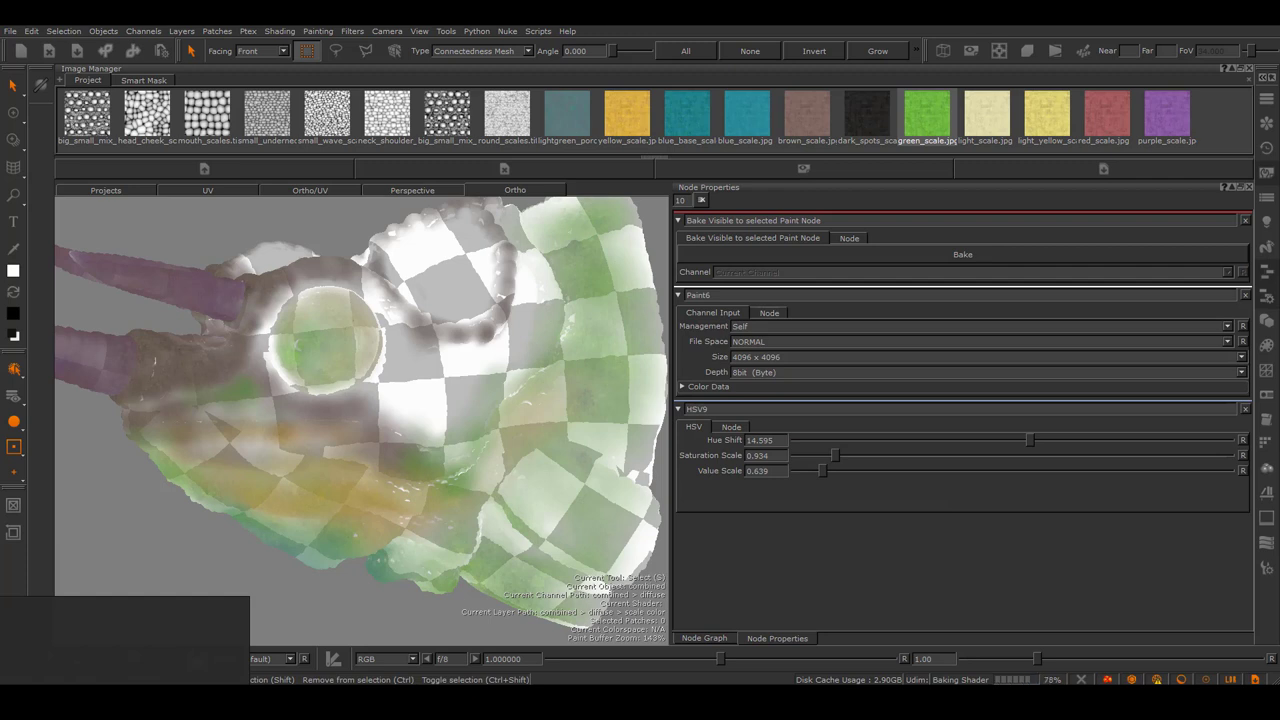
{"action": "left_click", "coordinate": [704, 637]}
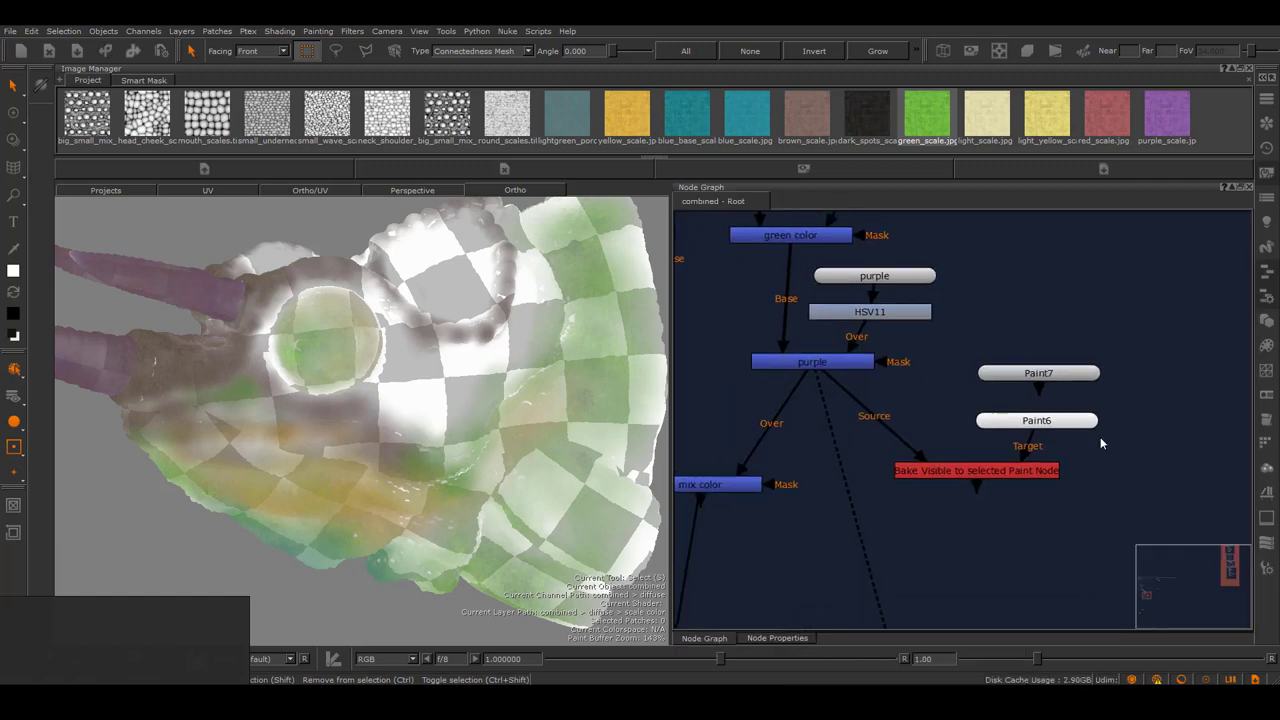
View the baked Paint node on the model and delete the unused Paint node above it.
{"action": "left_click", "coordinate": [1068, 421]}
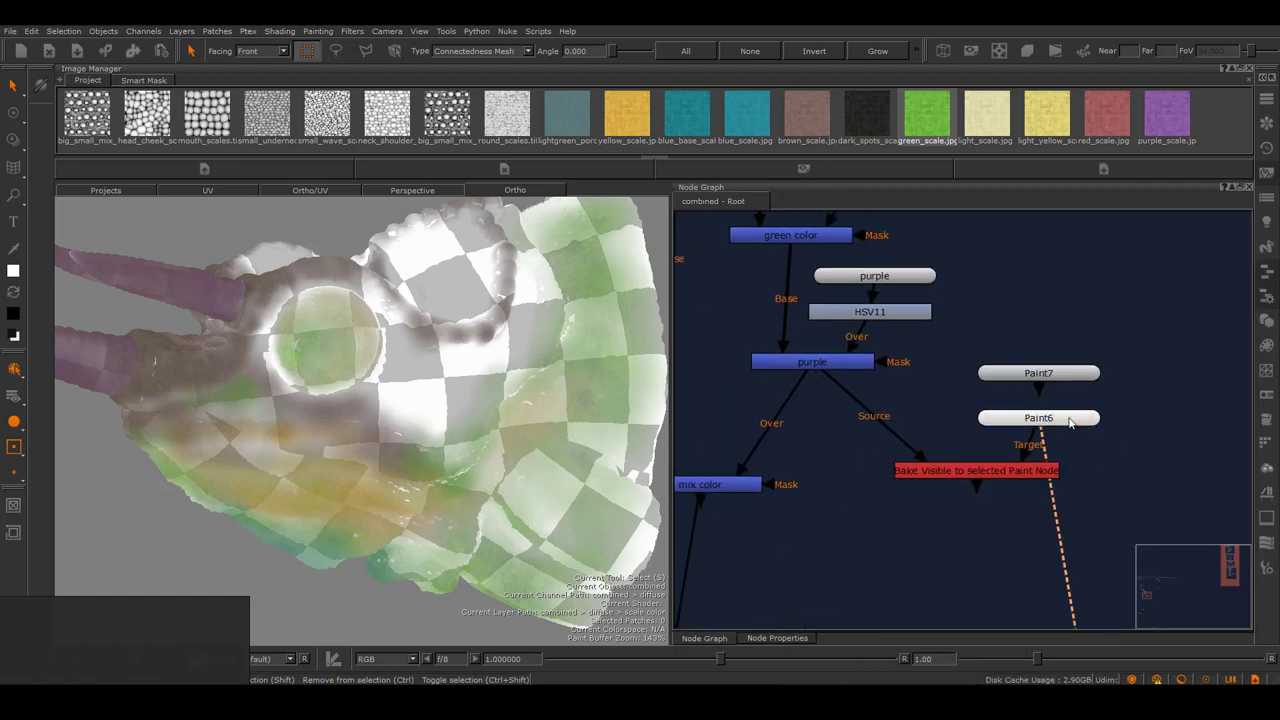
{"action": "left_click", "coordinate": [1062, 418]}
{"action": "scroll", "coordinate": [1015, 478], "scroll_direction": "down", "scroll_amount": 2}
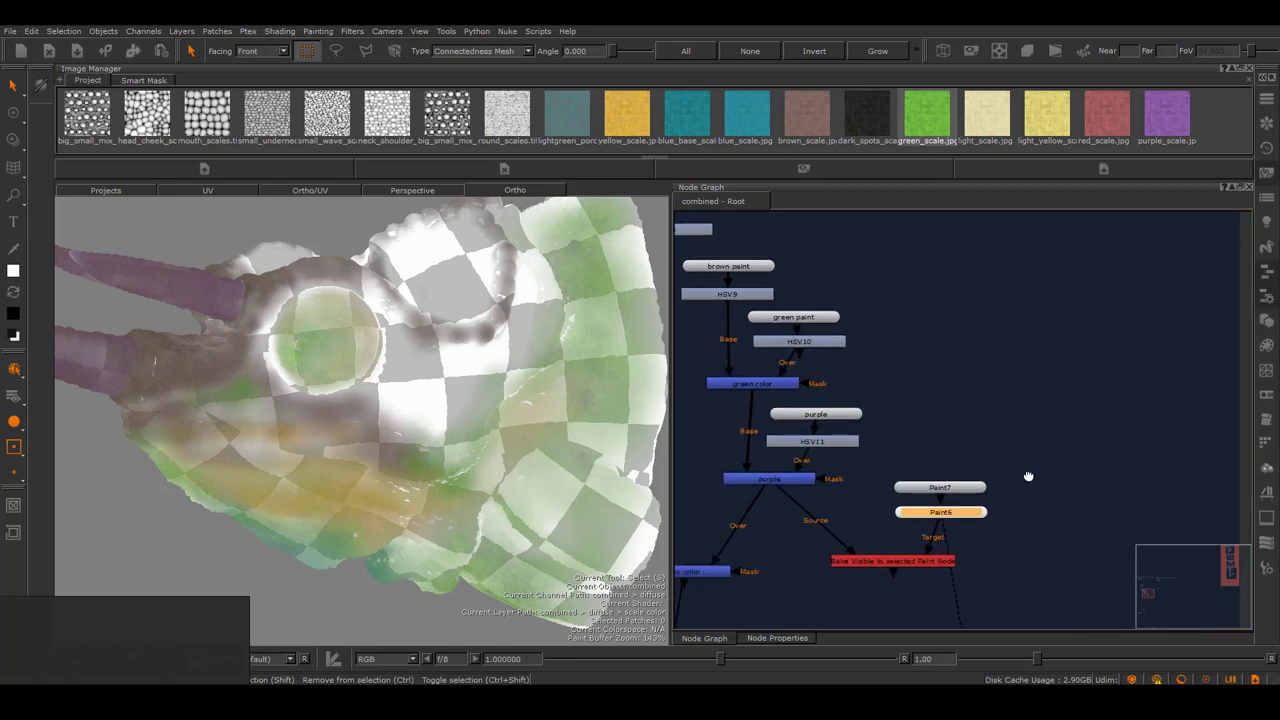
{"action": "left_click", "coordinate": [962, 489]}
{"action": "key", "text": "Delete"}
Separate the baked Paint node from the Bake Visible to selected Paint Node and delete the bake node.
{"action": "middle_click_drag", "start_coordinate": [970, 468], "coordinate": [1070, 408]}
{"action": "scroll", "coordinate": [1066, 418], "scroll_direction": "down", "scroll_amount": 1}
{"action": "left_click_drag", "start_coordinate": [1046, 449], "coordinate": [1037, 421]}
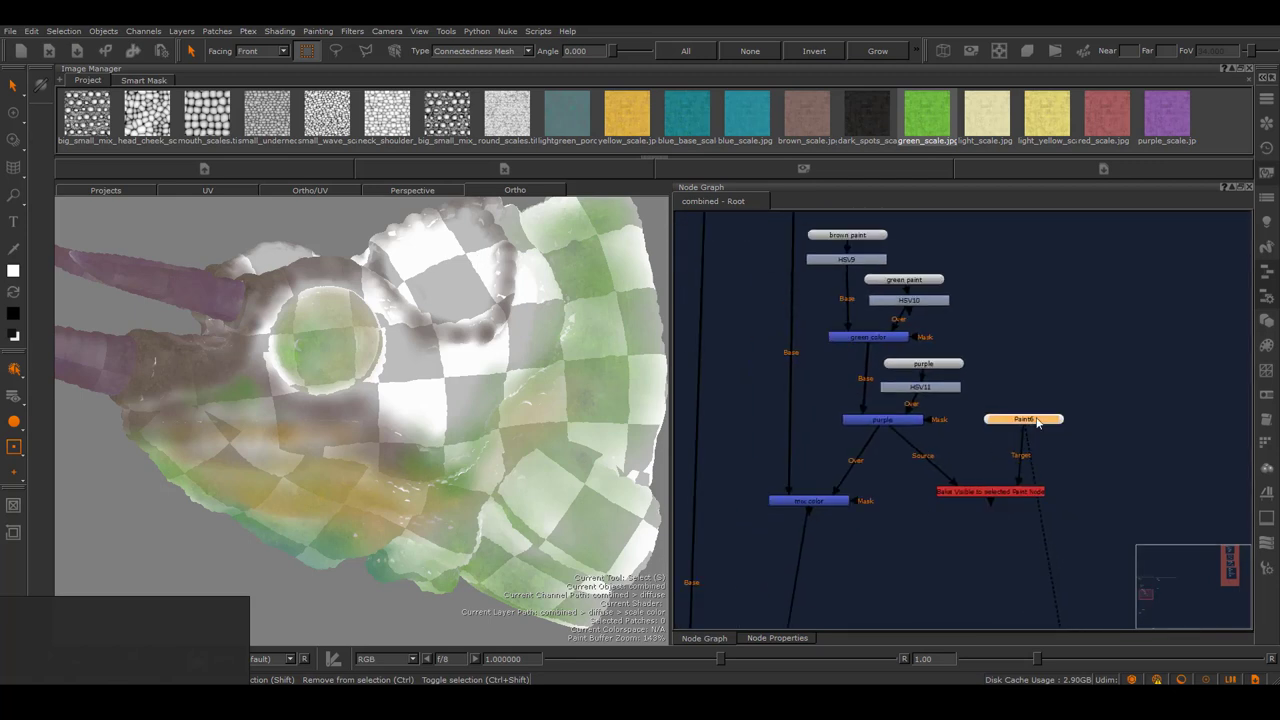
{"action": "left_click_drag", "start_coordinate": [1003, 493], "coordinate": [987, 509]}
{"action": "key", "text": "Delete"}
Place the baked Paint node near the mix color merge, view the final output, and connect it as the Over input.
{"action": "left_click_drag", "start_coordinate": [1036, 421], "coordinate": [961, 479]}
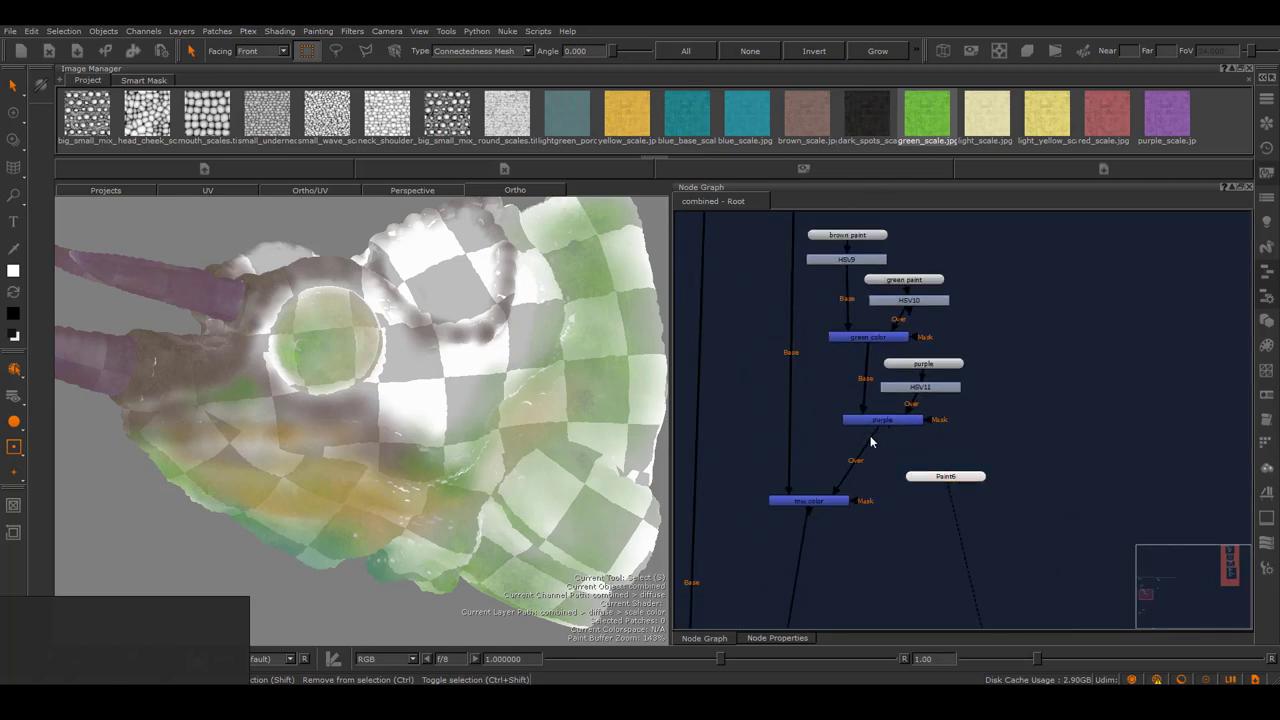
{"action": "scroll", "coordinate": [933, 495], "scroll_direction": "down", "scroll_amount": 6}
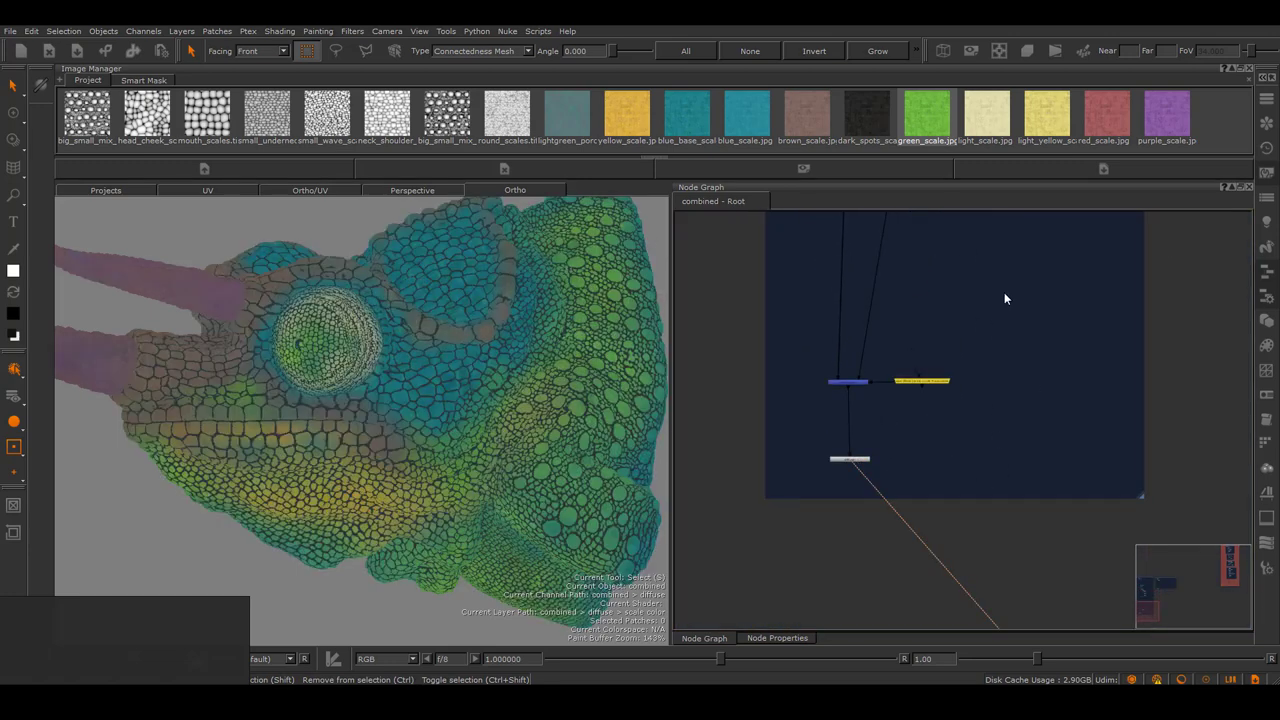
{"action": "middle_click_drag", "start_coordinate": [950, 330], "coordinate": [846, 573]}
{"action": "scroll", "coordinate": [780, 320], "scroll_direction": "up", "scroll_amount": 2}
{"action": "left_click_drag", "start_coordinate": [803, 373], "coordinate": [920, 453]}
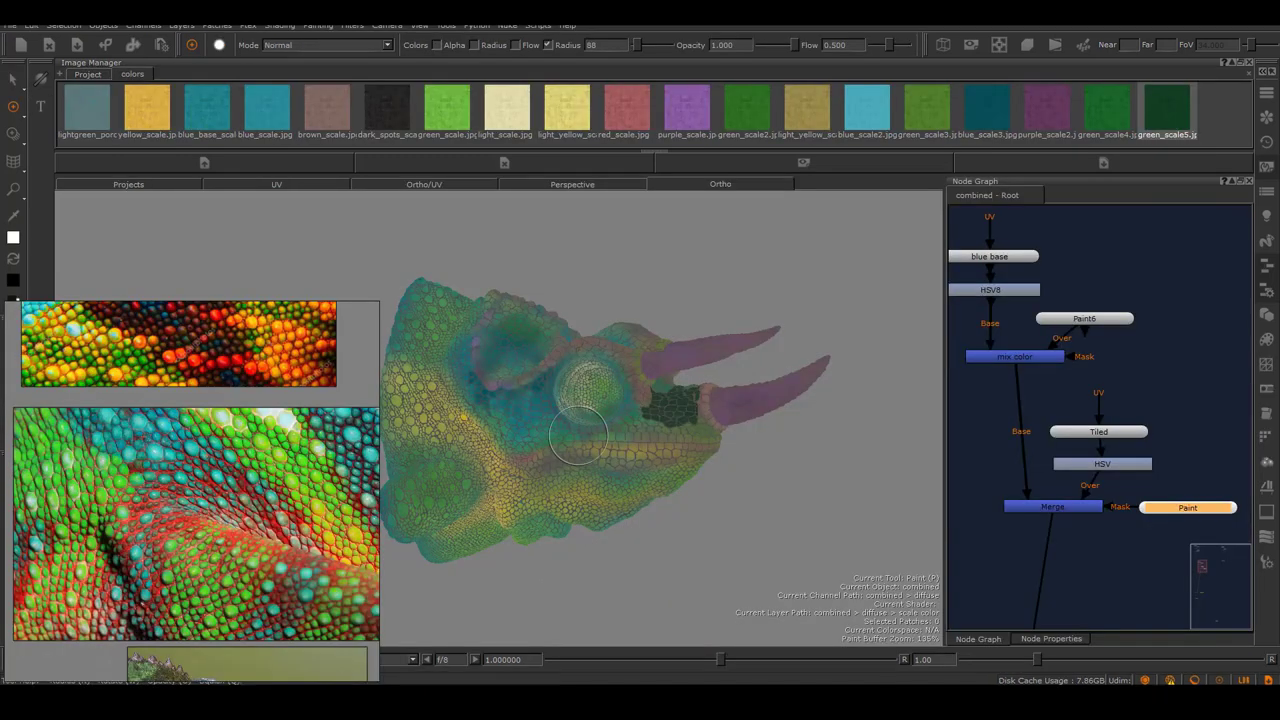
Select the baked Paint node and examine the head from both sides, including the dark green scales between eye and horns.
{"action": "left_click_drag", "start_coordinate": [610, 470], "coordinate": [500, 492], "text": "alt"}
{"action": "middle_click_drag", "start_coordinate": [636, 480], "coordinate": [564, 498], "text": "alt"}
{"action": "mouse_move", "coordinate": [563, 493]}
{"action": "right_mouse_down", "text": "alt"}
{"action": "mouse_move", "coordinate": [600, 493]}
{"action": "mouse_move", "coordinate": [568, 494]}
{"action": "right_mouse_up", "text": "alt"}
{"action": "middle_click_drag", "start_coordinate": [528, 477], "coordinate": [688, 476], "text": "alt"}
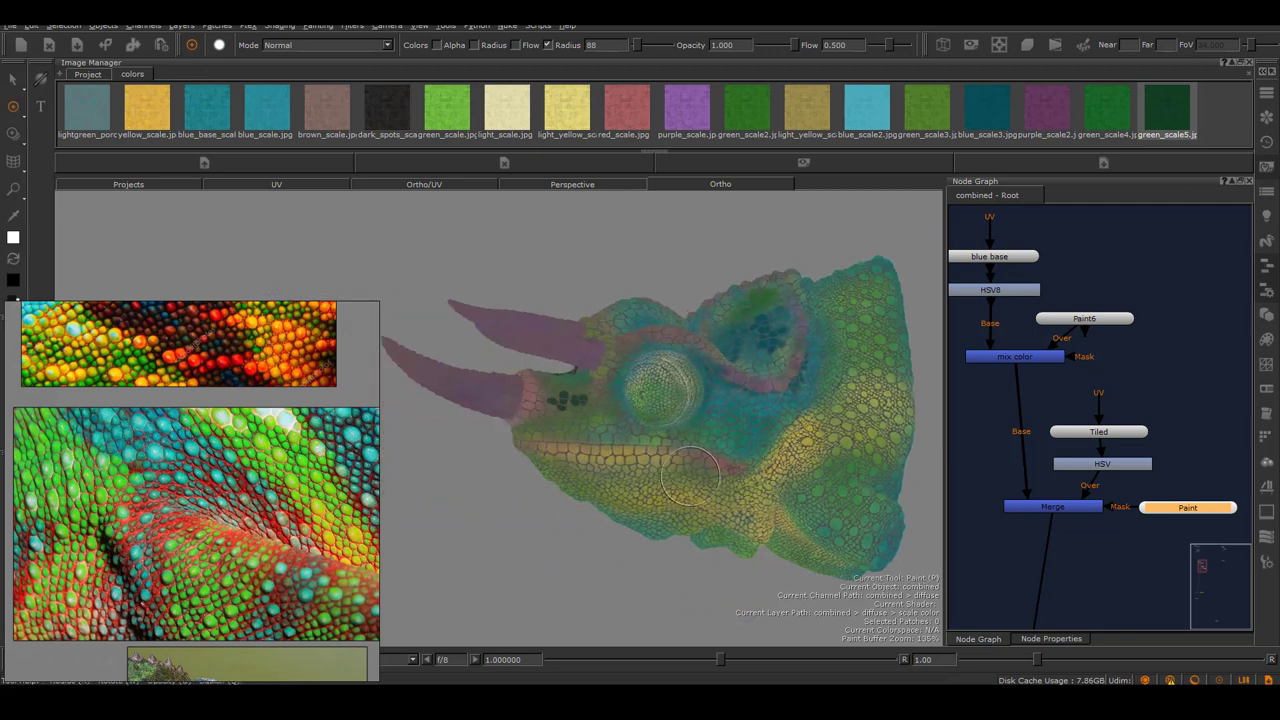
{"action": "left_click_drag", "start_coordinate": [1126, 320], "coordinate": [1120, 322]}
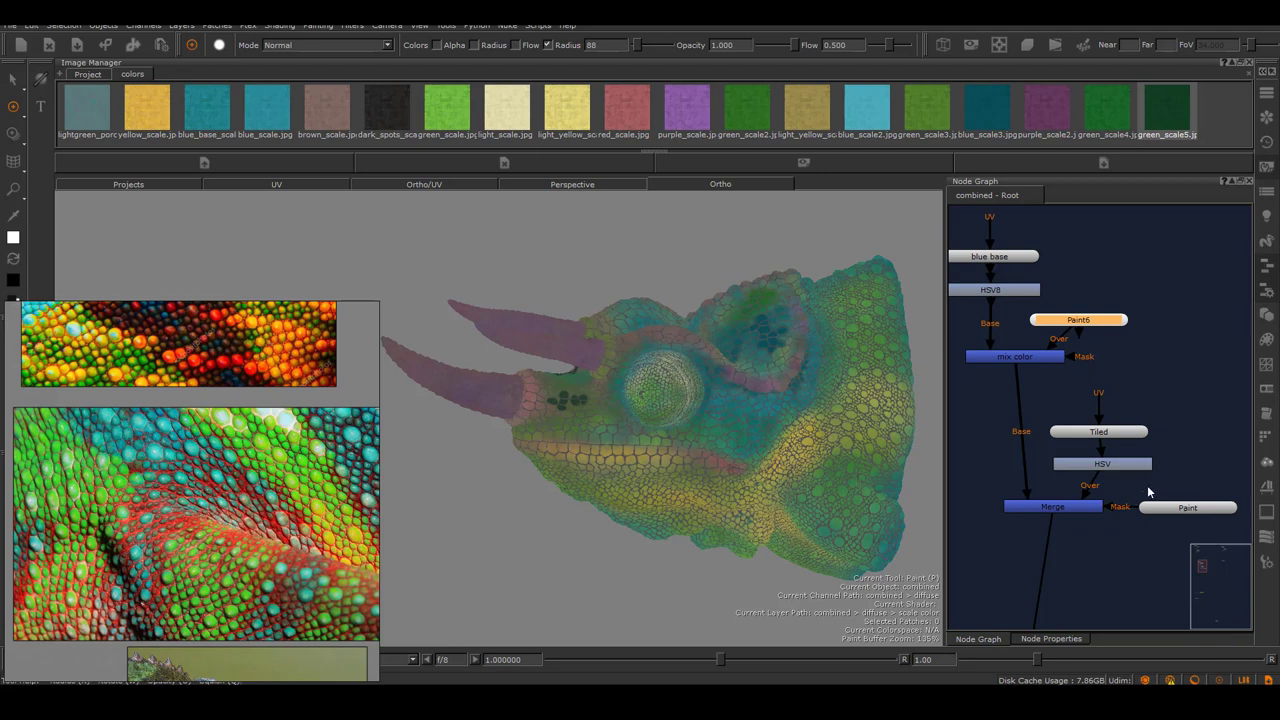
{"action": "left_click_drag", "start_coordinate": [670, 445], "coordinate": [493, 484], "text": "alt"}
{"action": "middle_click_drag", "start_coordinate": [493, 484], "coordinate": [632, 441], "text": "alt"}
{"action": "right_click_drag", "start_coordinate": [632, 441], "coordinate": [704, 446], "text": "alt"}
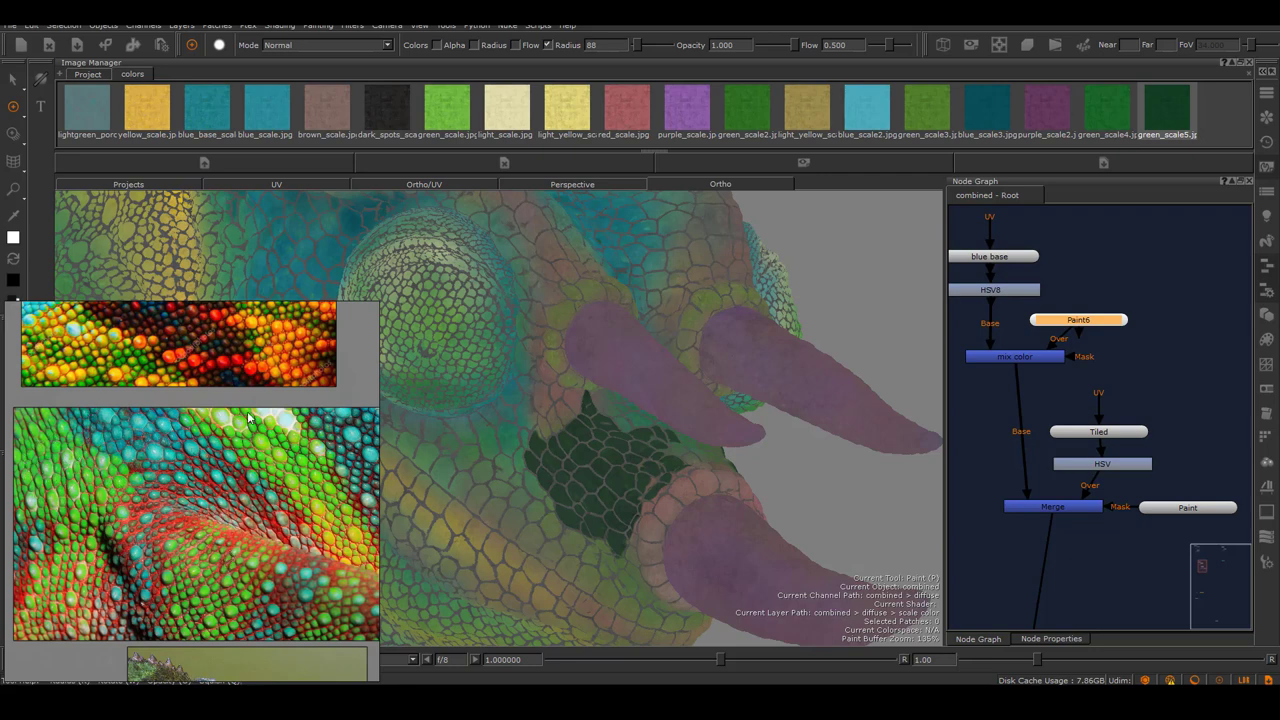
Study the close-up scale photo references for how blue, red, orange and green scales mix.
{"action": "middle_click_drag", "start_coordinate": [244, 385], "coordinate": [253, 541]}
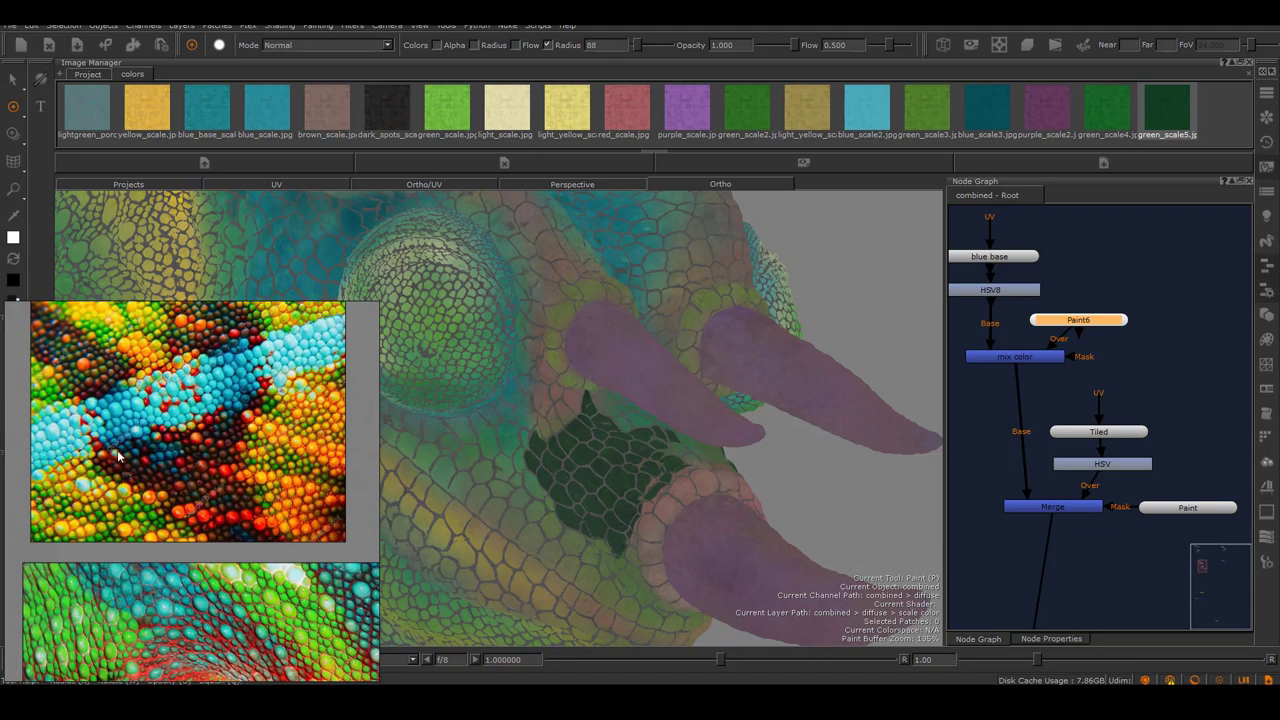
{"action": "middle_click_drag", "start_coordinate": [259, 417], "coordinate": [247, 588]}
{"action": "middle_click_drag", "start_coordinate": [256, 374], "coordinate": [206, 564]}
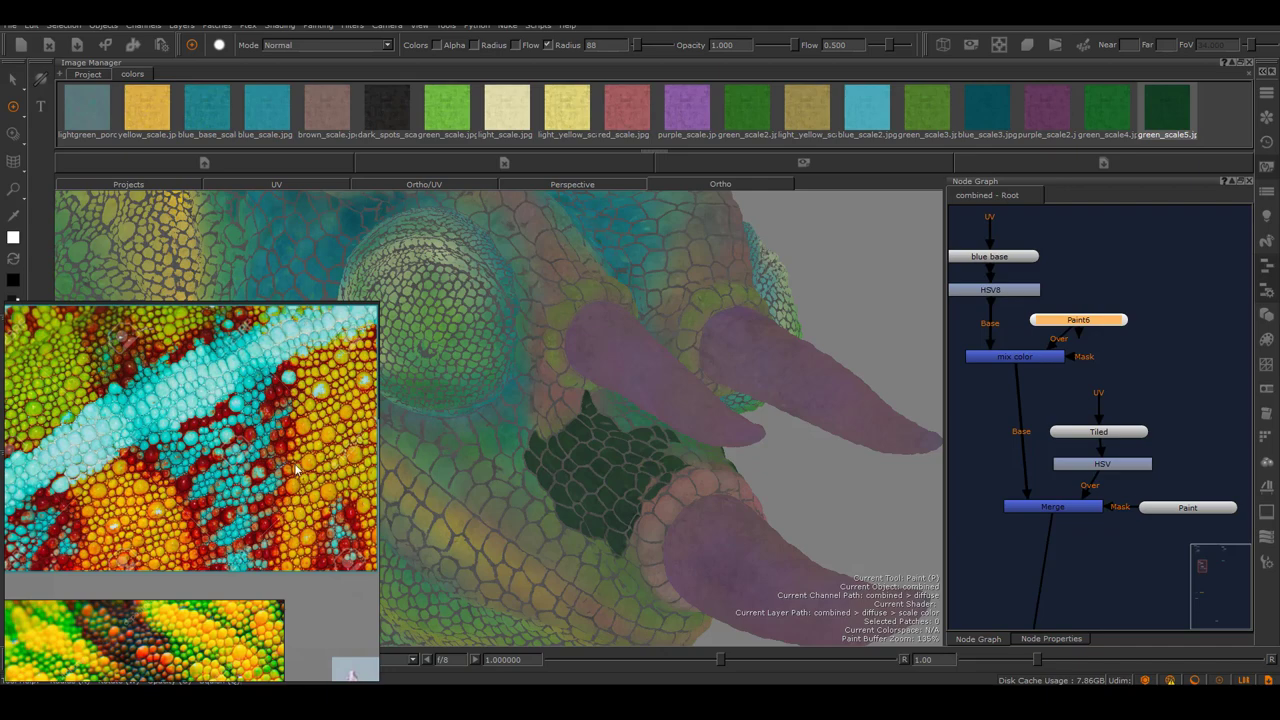
{"action": "scroll", "coordinate": [298, 466], "scroll_direction": "down", "scroll_amount": 2}
{"action": "scroll", "coordinate": [105, 460], "scroll_direction": "up", "scroll_amount": 3}
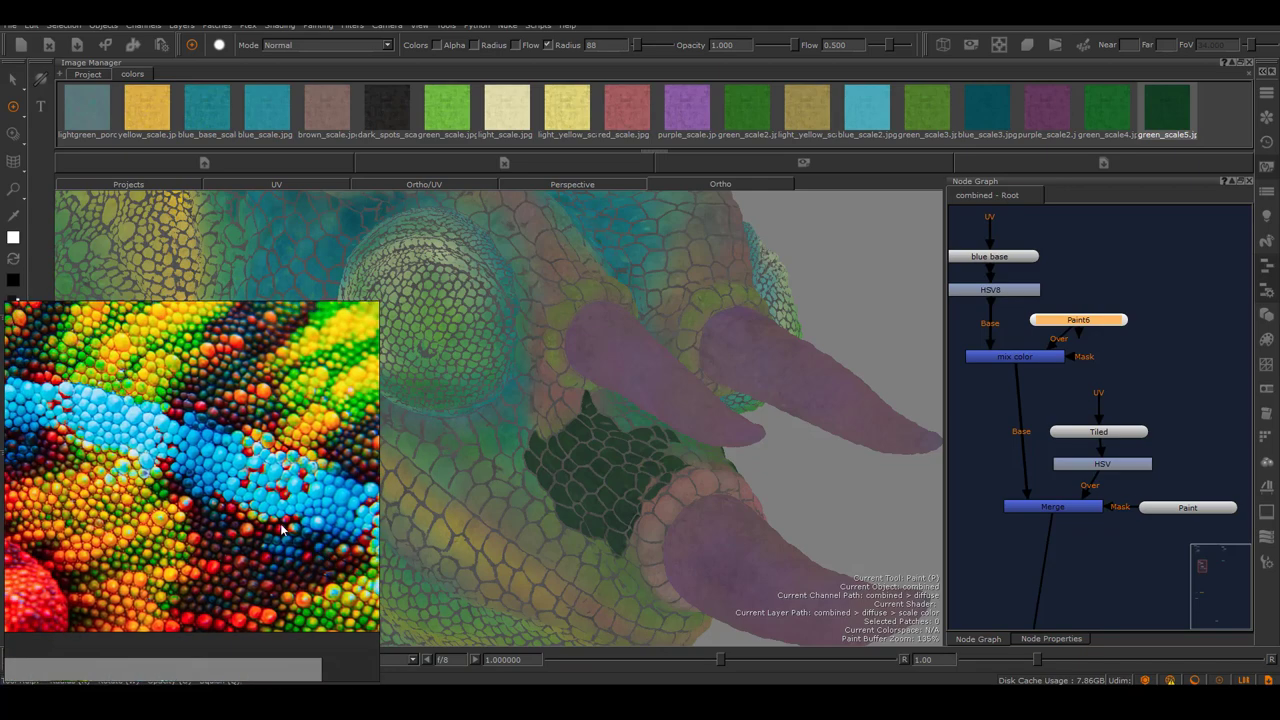
{"action": "middle_click_drag", "start_coordinate": [123, 453], "coordinate": [229, 490]}
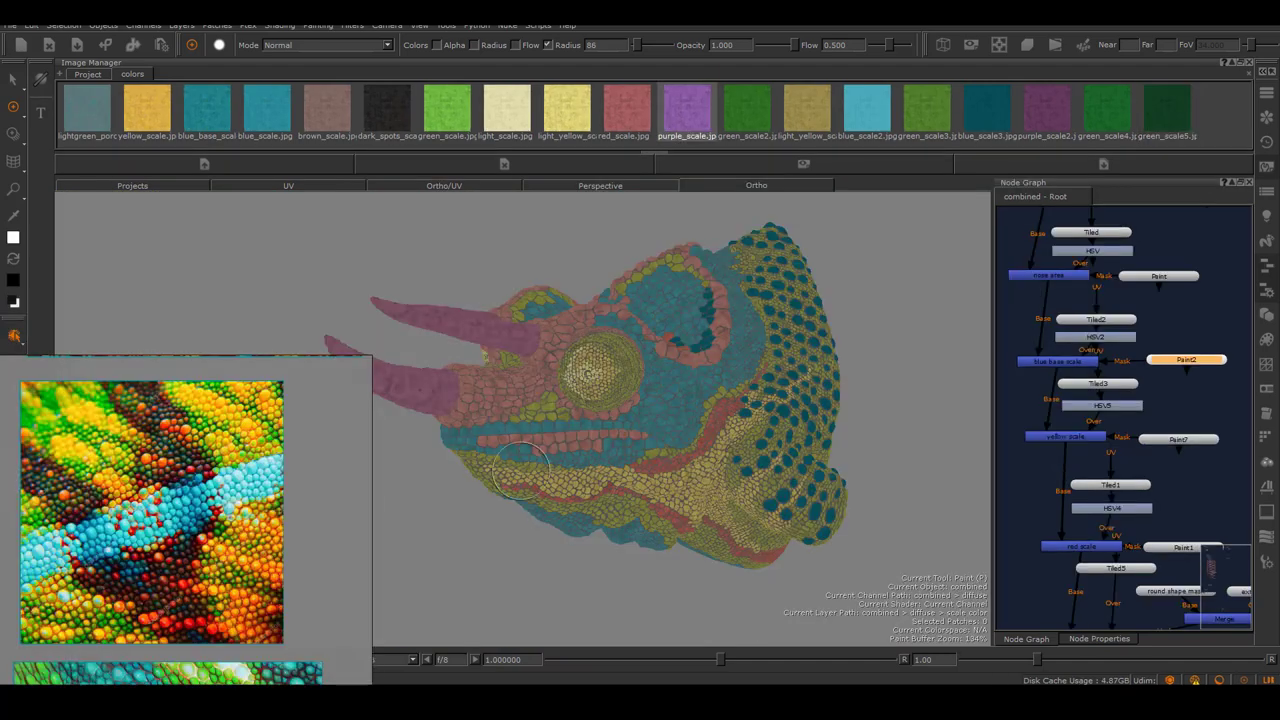
Compare the color-blocked head with the chameleon photo references, including the differently colored edge around the top of the head.
{"action": "left_click_drag", "start_coordinate": [540, 430], "coordinate": [435, 506], "text": "alt"}
{"action": "scroll", "coordinate": [200, 500], "scroll_direction": "down", "scroll_amount": 5}
{"action": "scroll", "coordinate": [132, 560], "scroll_direction": "up", "scroll_amount": 4}
{"action": "scroll", "coordinate": [110, 490], "scroll_direction": "up", "scroll_amount": 5}
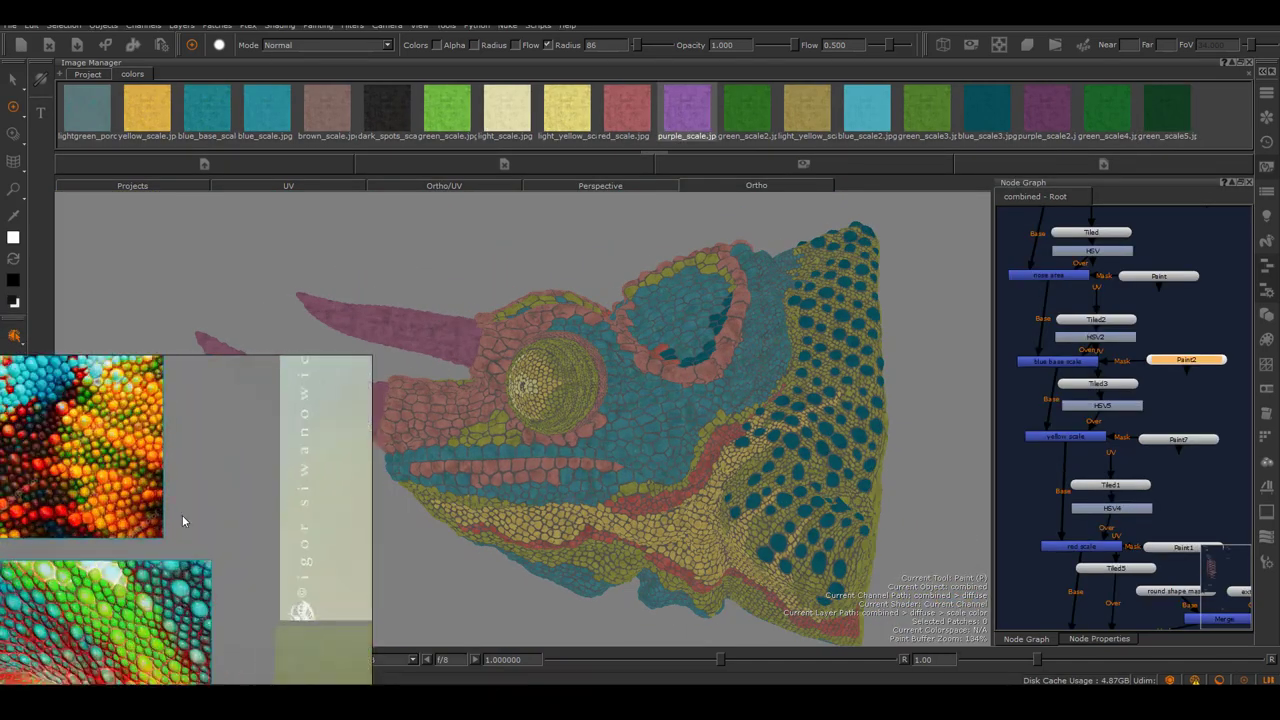
{"action": "scroll", "coordinate": [150, 465], "scroll_direction": "down", "scroll_amount": 2}
{"action": "scroll", "coordinate": [135, 448], "scroll_direction": "down", "scroll_amount": 4}
{"action": "middle_click_drag", "start_coordinate": [110, 410], "coordinate": [2, 545]}
{"action": "mouse_move", "coordinate": [648, 518]}
{"action": "left_mouse_down", "text": "alt"}
{"action": "mouse_move", "coordinate": [586, 514]}
{"action": "mouse_move", "coordinate": [638, 518]}
{"action": "left_mouse_up", "text": "alt"}
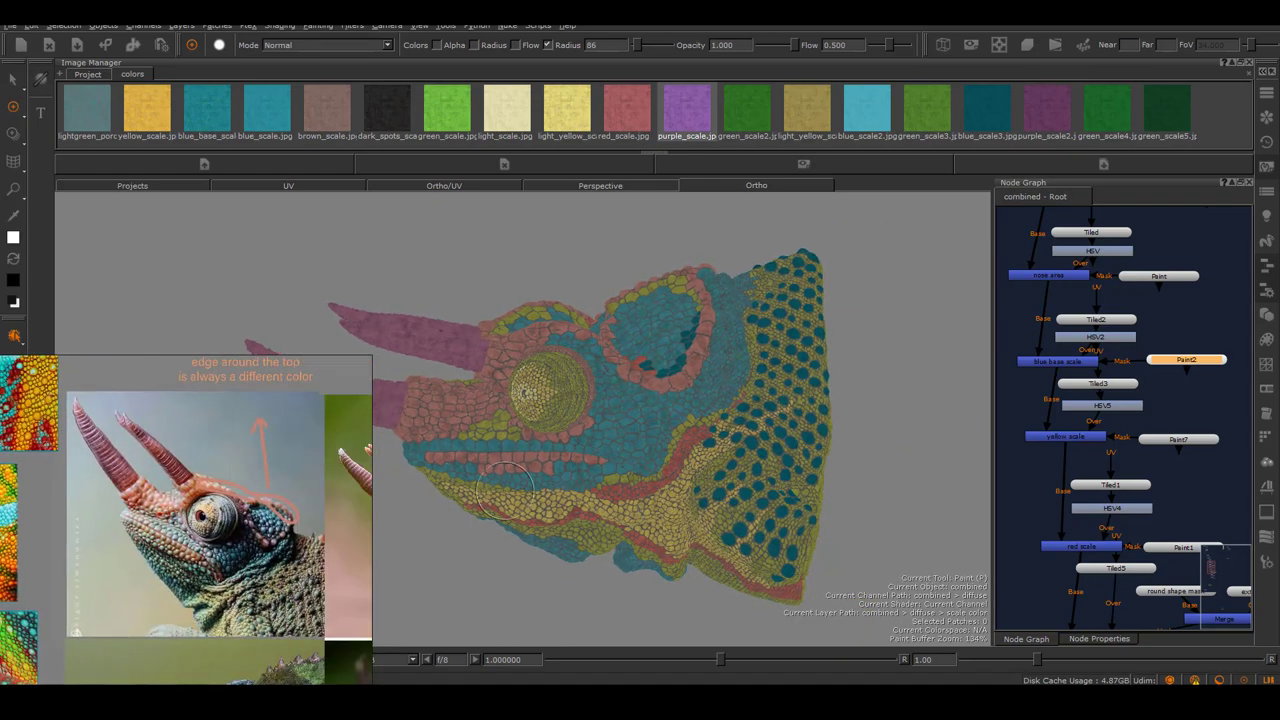
{"action": "scroll", "coordinate": [145, 612], "scroll_direction": "up", "scroll_amount": 3}
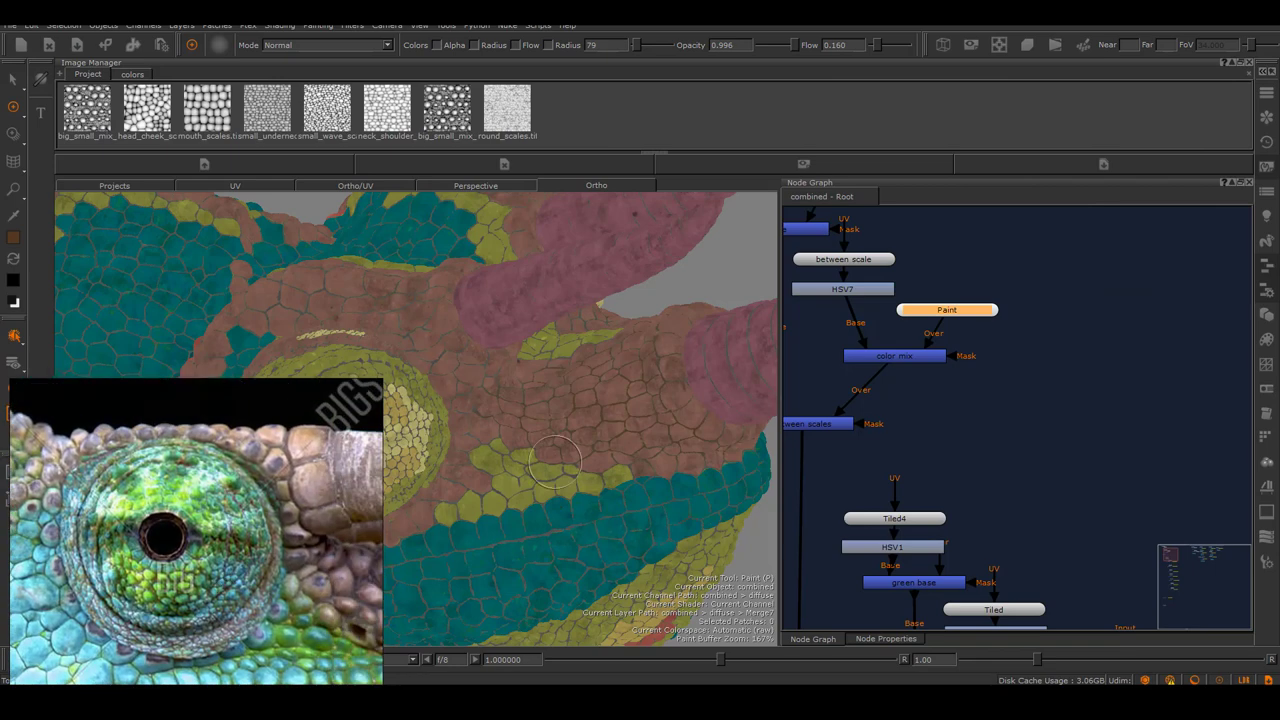
Paint brown into the gaps between the scales around the eye and horns on the color mix Paint node, checking the photo reference.
{"action": "left_click_drag", "start_coordinate": [552, 463], "coordinate": [600, 450], "text": "alt"}
{"action": "right_click_drag", "start_coordinate": [600, 450], "coordinate": [650, 450], "text": "alt"}
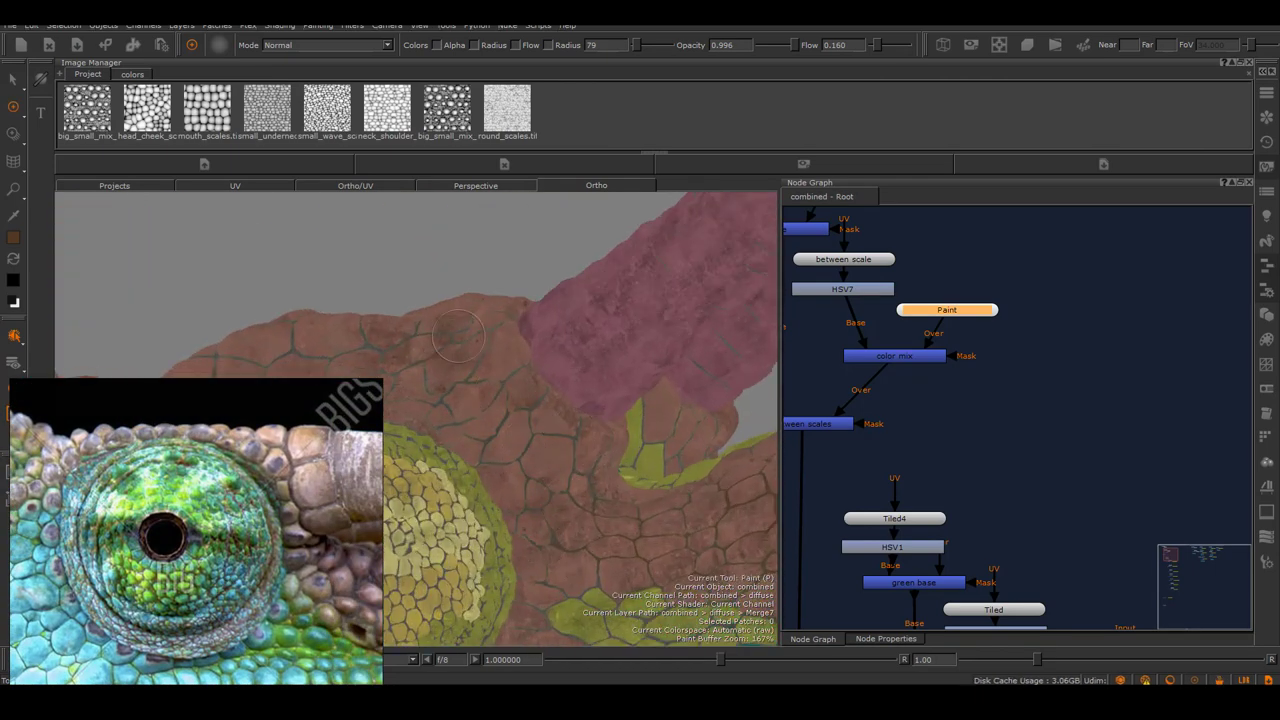
{"action": "mouse_move", "coordinate": [583, 403]}
{"action": "left_mouse_down", "text": "alt"}
{"action": "mouse_move", "coordinate": [622, 432]}
{"action": "mouse_move", "coordinate": [628, 365]}
{"action": "left_mouse_up", "text": "alt"}
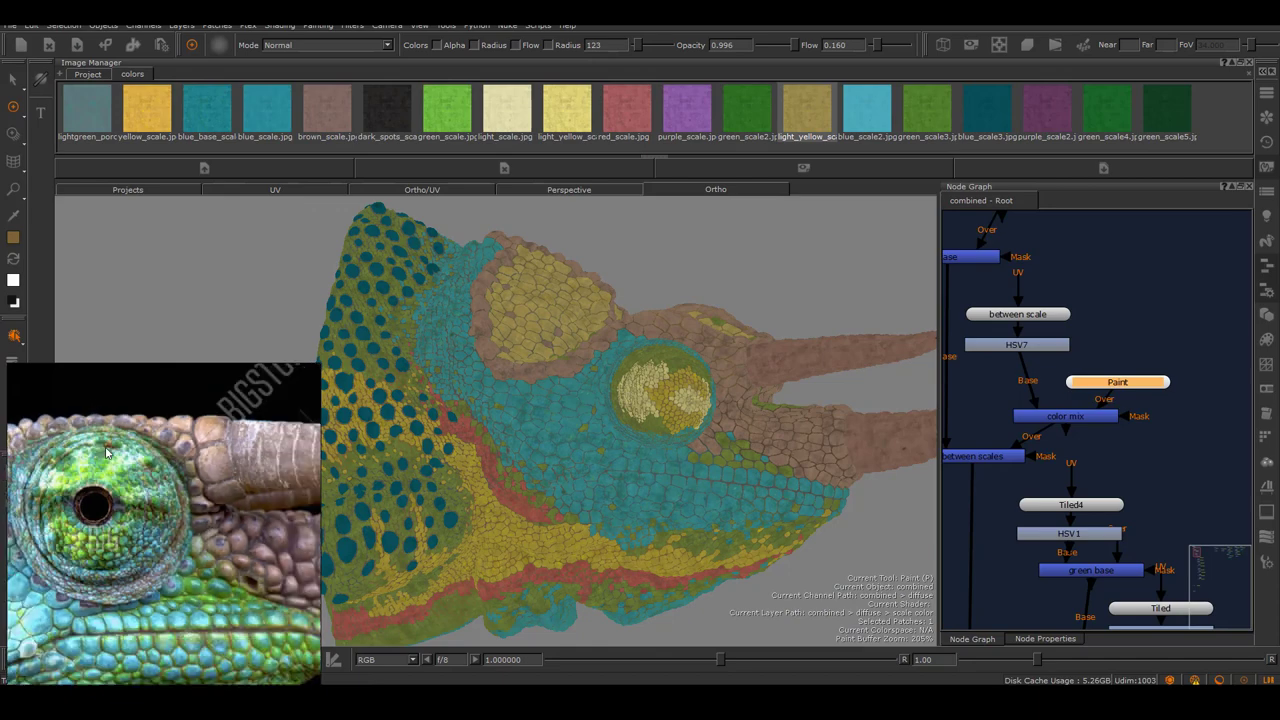
{"action": "scroll", "coordinate": [228, 500], "scroll_direction": "down", "scroll_amount": 5}
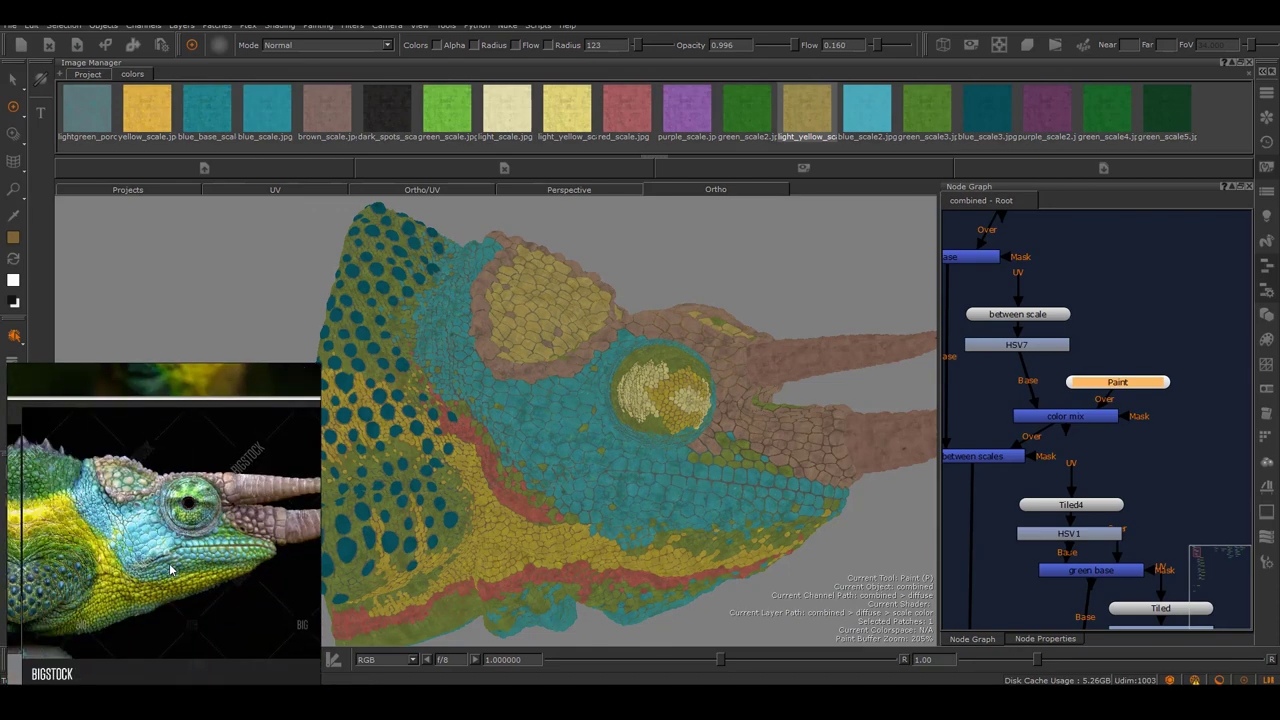
Branch an HSV node off Tiled2 and merge it over HSV2 ahead of the blue base scale node.
{"action": "left_click_drag", "start_coordinate": [618, 446], "coordinate": [575, 478], "text": "alt"}
{"action": "right_click_drag", "start_coordinate": [575, 478], "coordinate": [540, 465], "text": "alt"}
{"action": "left_click_drag", "start_coordinate": [570, 500], "coordinate": [640, 470], "text": "alt"}
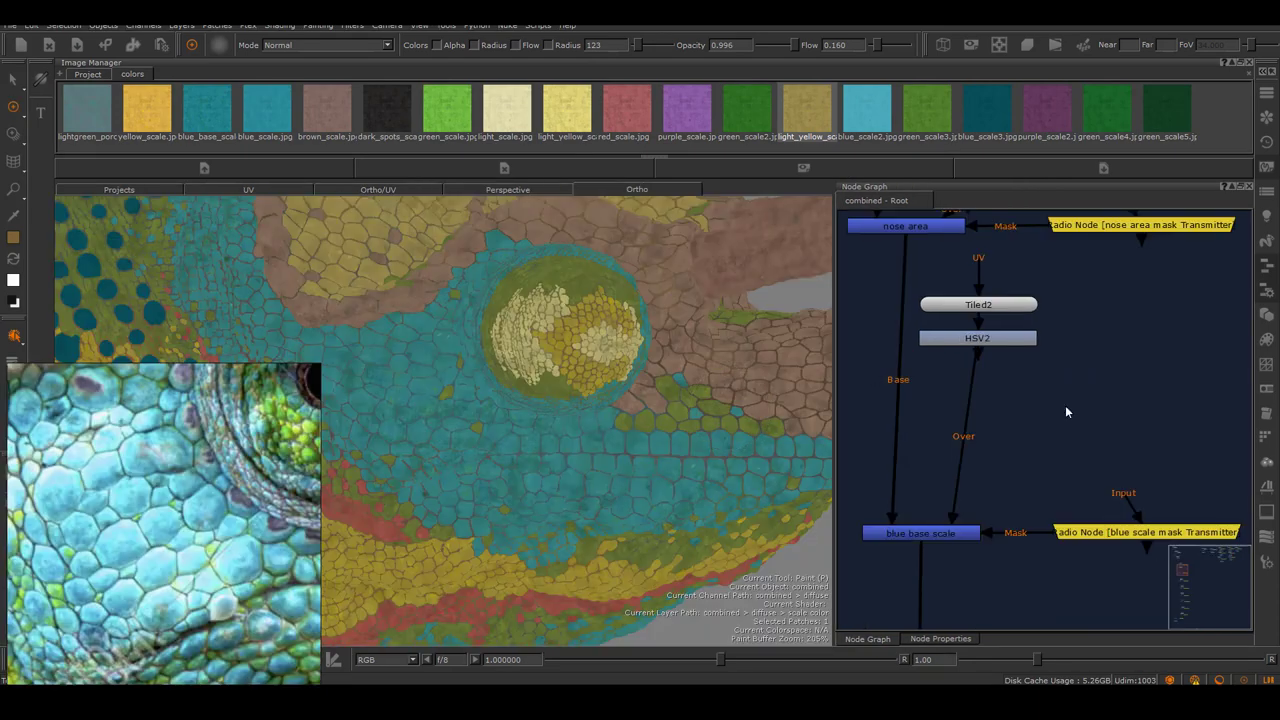
{"action": "key", "text": "m"}
{"action": "mouse_move", "coordinate": [1070, 425]}
{"action": "left_mouse_down"}
{"action": "mouse_move", "coordinate": [960, 414]}
{"action": "mouse_move", "coordinate": [1050, 411]}
{"action": "left_mouse_up"}
{"action": "left_click_drag", "start_coordinate": [990, 305], "coordinate": [991, 292]}
{"action": "left_click", "coordinate": [1109, 322]}
{"action": "key", "text": "Tab"}
{"action": "type", "text": "hs"}
{"action": "key", "text": "Return"}
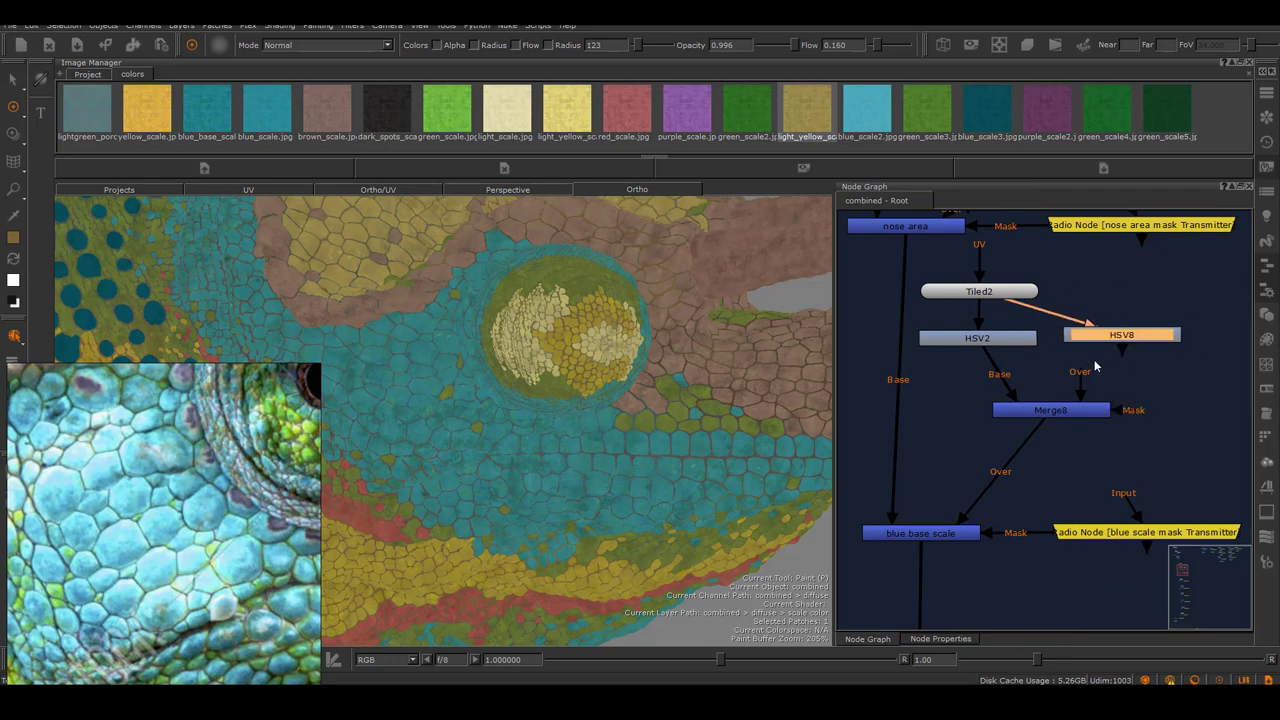
{"action": "left_click_drag", "start_coordinate": [1142, 338], "coordinate": [1132, 343]}
Add a Paint node named light blue mask as the mask of the new merge between HSV2 and HSV8.
{"action": "left_click", "coordinate": [1138, 428]}
{"action": "middle_click_drag", "start_coordinate": [1170, 426], "coordinate": [1101, 419]}
{"action": "key", "text": "Tab"}
{"action": "type", "text": "pai"}
{"action": "key", "text": "Return"}
Paint white on the light blue mask over individual blue scales, including those beside the red and green ones, following the photo reference.
{"action": "left_click", "coordinate": [600, 430]}
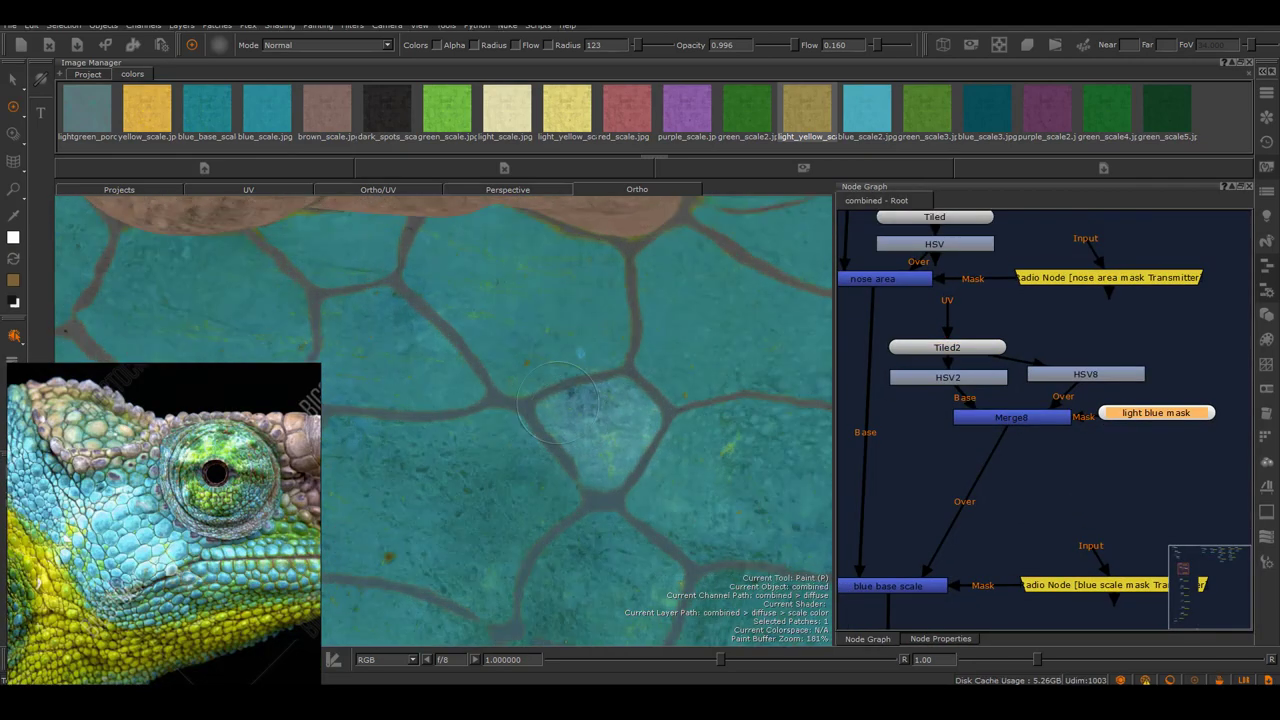
{"action": "mouse_move", "coordinate": [580, 446]}
{"action": "right_mouse_down", "text": "alt"}
{"action": "mouse_move", "coordinate": [517, 474]}
{"action": "mouse_move", "coordinate": [470, 430]}
{"action": "right_mouse_up", "text": "alt"}
{"action": "middle_click_drag", "start_coordinate": [480, 420], "coordinate": [529, 300], "text": "alt"}
{"action": "mouse_move", "coordinate": [529, 300]}
{"action": "right_mouse_down", "text": "alt"}
{"action": "mouse_move", "coordinate": [563, 391]}
{"action": "mouse_move", "coordinate": [509, 425]}
{"action": "right_mouse_up", "text": "alt"}
{"action": "left_click_drag", "start_coordinate": [600, 446], "coordinate": [591, 425]}
{"action": "middle_click_drag", "start_coordinate": [591, 417], "coordinate": [666, 352], "text": "alt"}
{"action": "mouse_move", "coordinate": [666, 352]}
{"action": "right_mouse_down", "text": "alt"}
{"action": "mouse_move", "coordinate": [618, 431]}
{"action": "mouse_move", "coordinate": [500, 440]}
{"action": "right_mouse_up", "text": "alt"}
{"action": "right_click_drag", "start_coordinate": [430, 400], "coordinate": [540, 435], "text": "alt"}
{"action": "middle_click_drag", "start_coordinate": [368, 299], "coordinate": [541, 446], "text": "alt"}
{"action": "right_click_drag", "start_coordinate": [541, 446], "coordinate": [580, 452], "text": "alt"}
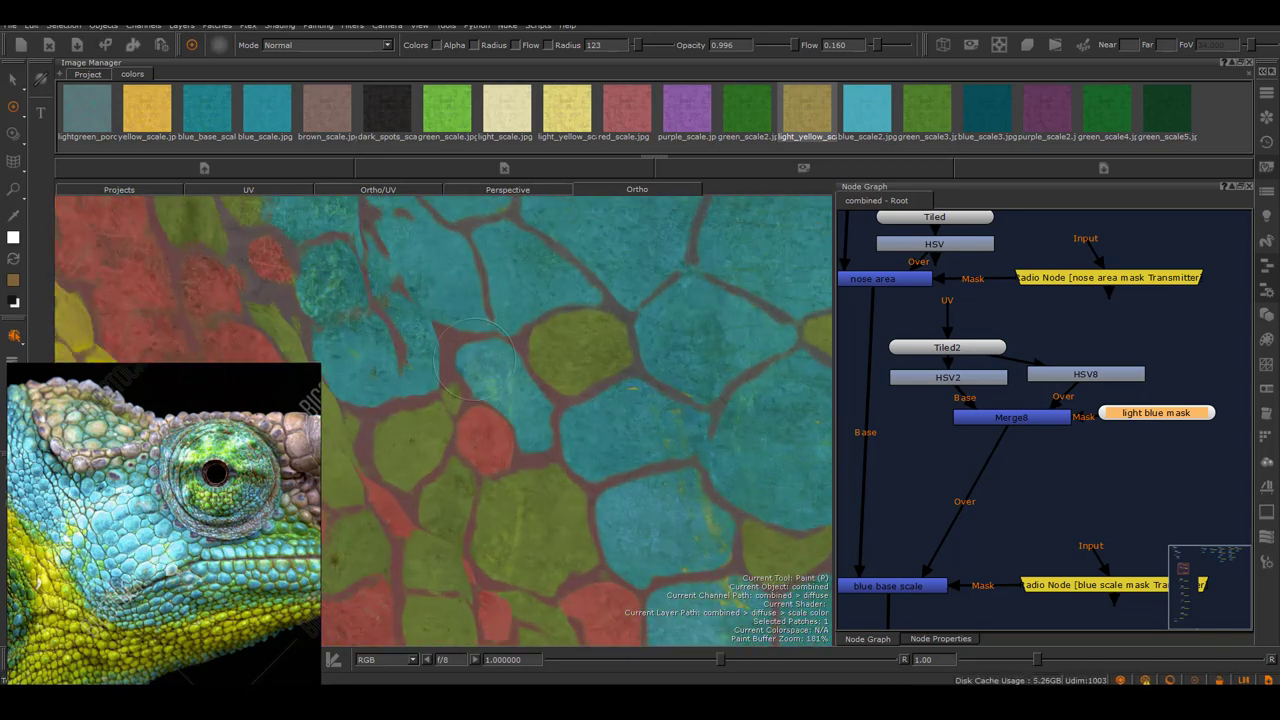
{"action": "scroll", "coordinate": [478, 360], "scroll_direction": "down", "scroll_amount": 4}
{"action": "scroll", "coordinate": [437, 346], "scroll_direction": "up", "scroll_amount": 4}
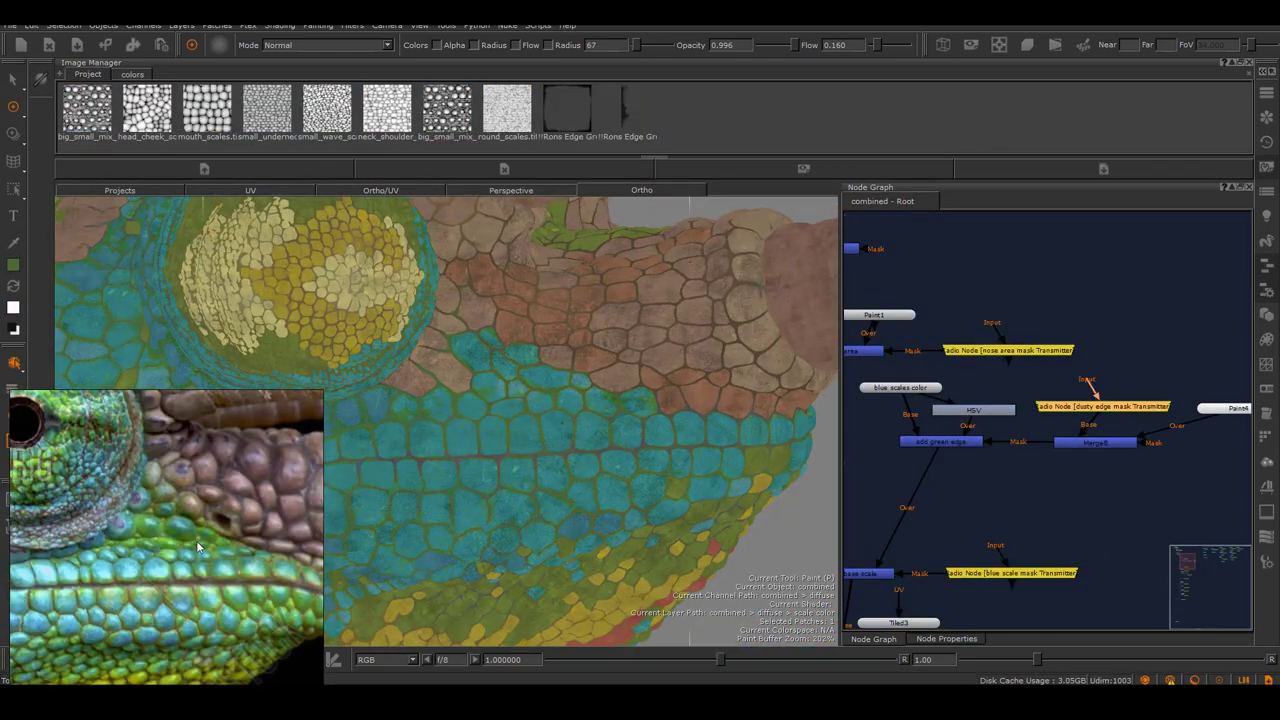
Select Paint4 and place the Rons Edge image over the blue scales below the nose for Paint Through, with Inverted Luminance preview.
{"action": "right_click_drag", "start_coordinate": [446, 421], "coordinate": [560, 421], "text": "alt"}
{"action": "left_click", "coordinate": [1222, 408]}
{"action": "mouse_move", "coordinate": [566, 106]}
{"action": "left_mouse_down"}
{"action": "mouse_move", "coordinate": [596, 525]}
{"action": "mouse_move", "coordinate": [729, 280]}
{"action": "mouse_move", "coordinate": [568, 457]}
{"action": "left_mouse_up"}
{"action": "right_click_drag", "start_coordinate": [520, 440], "coordinate": [568, 457], "text": "alt"}
{"action": "mouse_move", "coordinate": [574, 489]}
{"action": "left_mouse_down", "text": "ctrl"}
{"action": "mouse_move", "coordinate": [735, 466]}
{"action": "mouse_move", "coordinate": [735, 426]}
{"action": "left_mouse_up", "text": "ctrl"}
{"action": "left_click", "coordinate": [737, 42]}
{"action": "left_click", "coordinate": [712, 72]}
Paint white through the Rons Edge image on Paint4 to break up the green edges of the blue scales below the nose.
{"action": "left_click", "coordinate": [13, 268]}
{"action": "key", "text": "Escape"}
{"action": "left_click", "coordinate": [18, 286]}
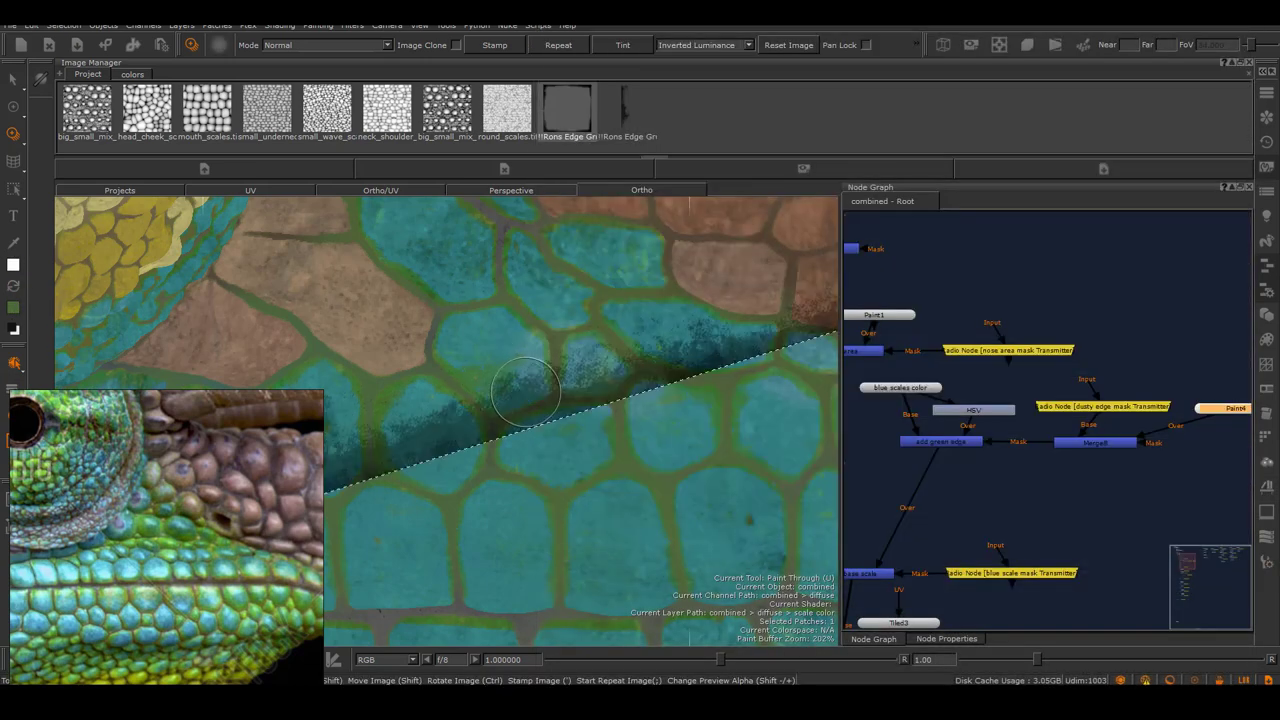
{"action": "mouse_move", "coordinate": [532, 387]}
{"action": "left_mouse_down"}
{"action": "mouse_move", "coordinate": [491, 400]}
{"action": "mouse_move", "coordinate": [556, 394]}
{"action": "left_mouse_up"}
{"action": "left_click_drag", "start_coordinate": [556, 394], "coordinate": [579, 407], "text": "ctrl"}
{"action": "left_click", "coordinate": [1102, 449]}
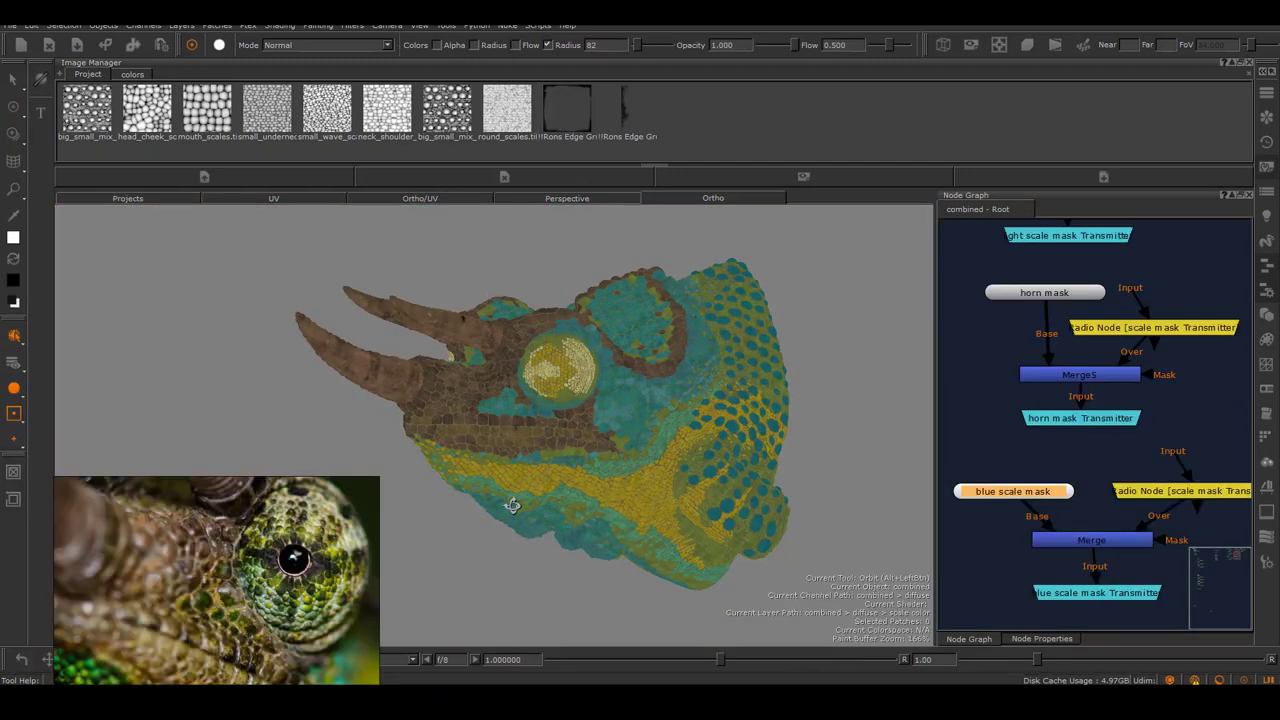
Examine the other colored version of the head, and review the annotated chameleon references in texture_main_ref.psd in Photoshop.
{"action": "scroll", "coordinate": [512, 505], "scroll_direction": "up", "scroll_amount": 5}
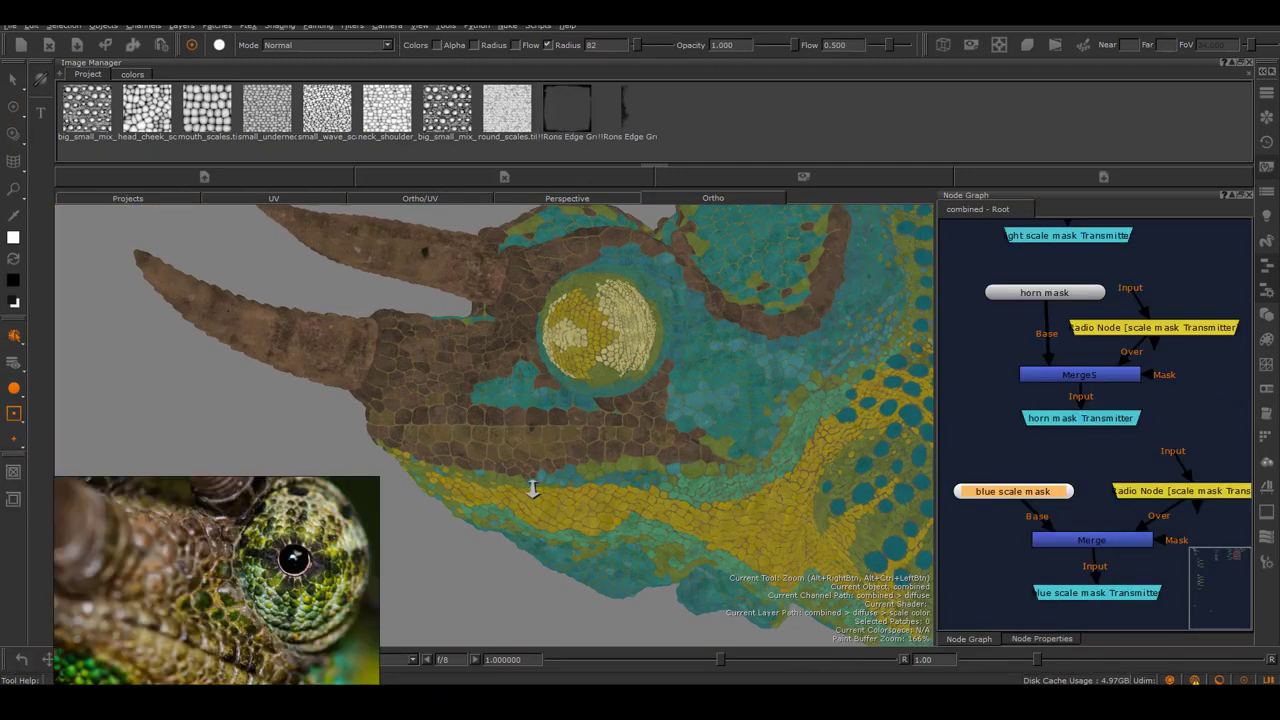
{"action": "left_click_drag", "start_coordinate": [573, 481], "coordinate": [651, 534], "text": "alt"}
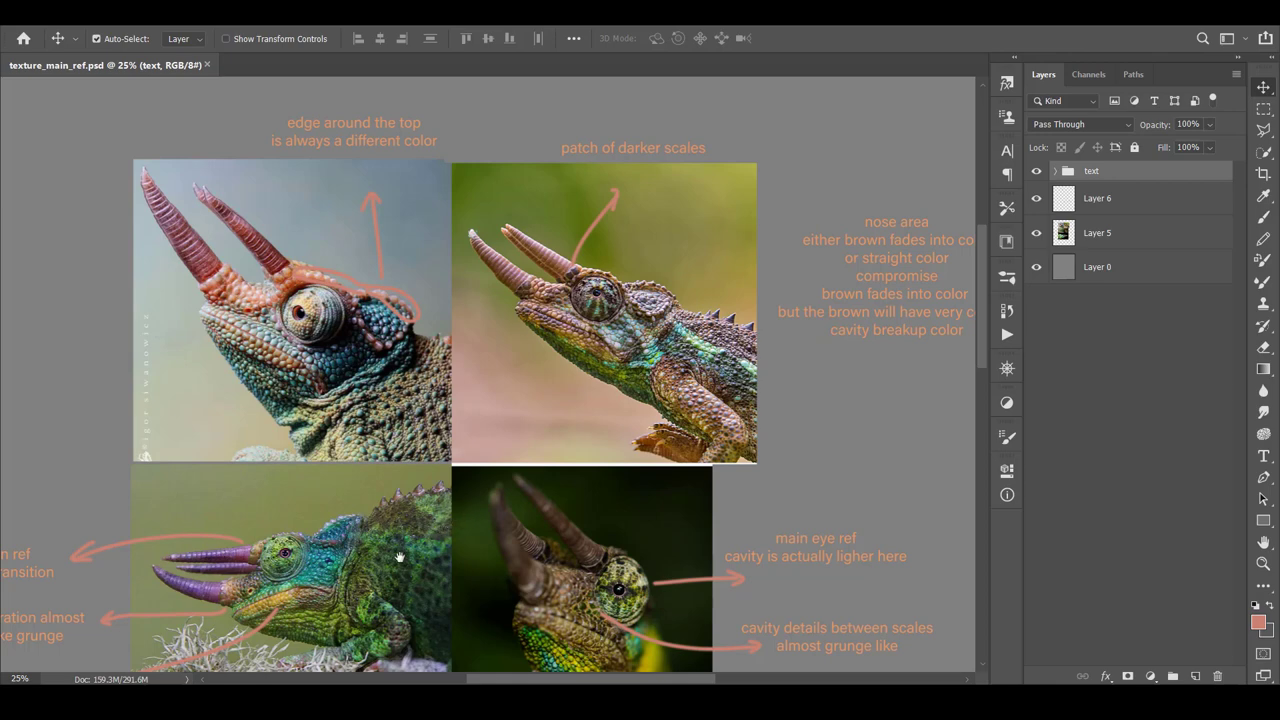
{"action": "left_click_drag", "start_coordinate": [399, 557], "coordinate": [531, 373]}
{"action": "left_click_drag", "start_coordinate": [549, 523], "coordinate": [541, 489]}
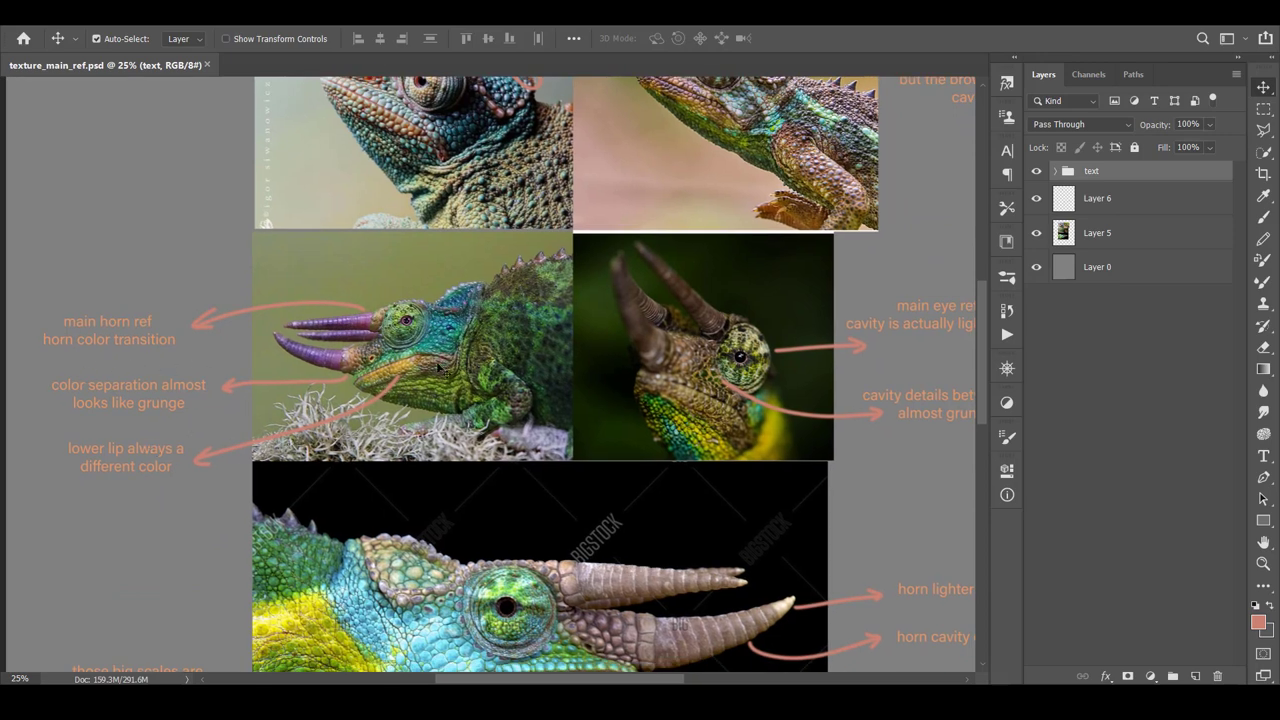
{"action": "left_click_drag", "start_coordinate": [858, 471], "coordinate": [713, 448]}
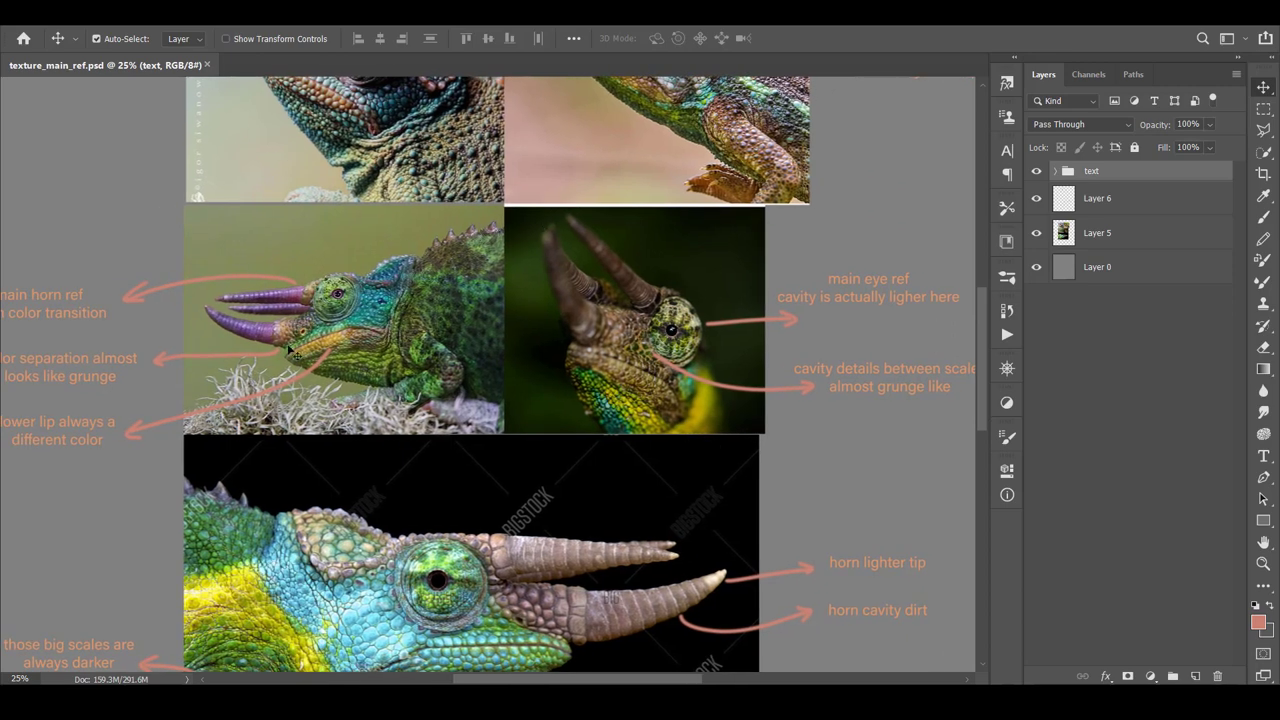
{"action": "left_click_drag", "start_coordinate": [555, 491], "coordinate": [594, 294]}
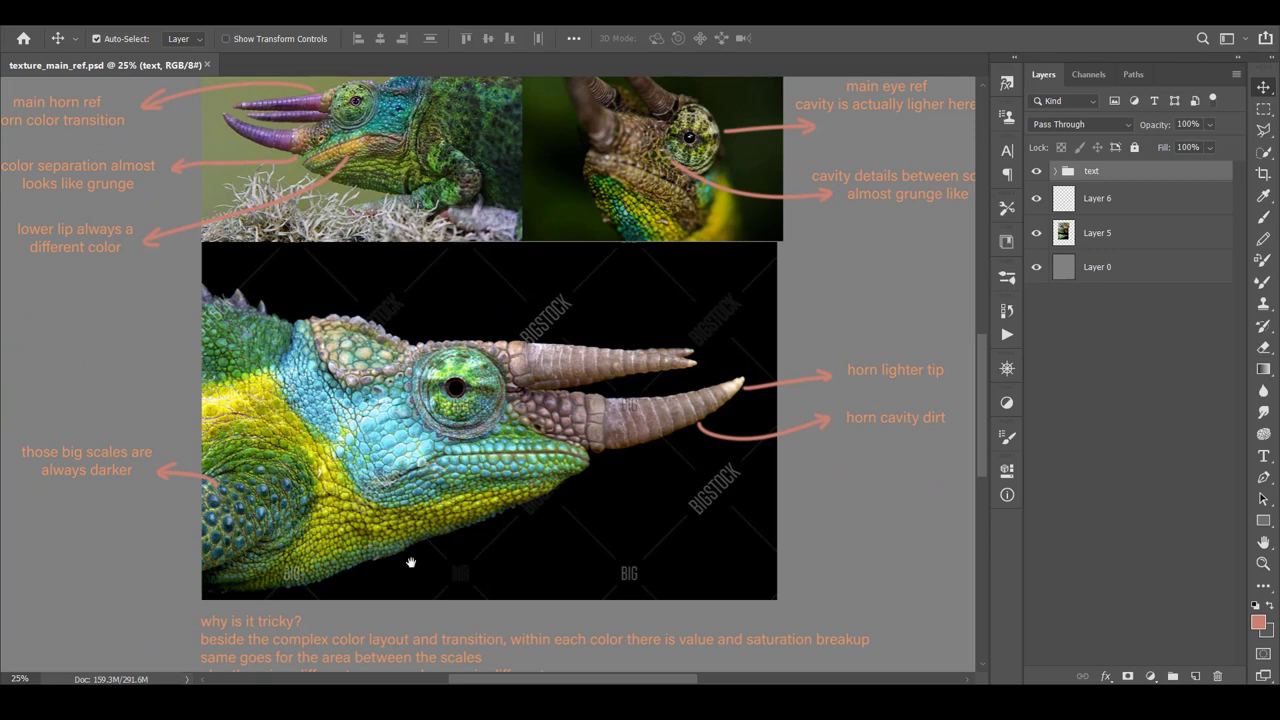
{"action": "left_click_drag", "start_coordinate": [416, 557], "coordinate": [420, 352]}
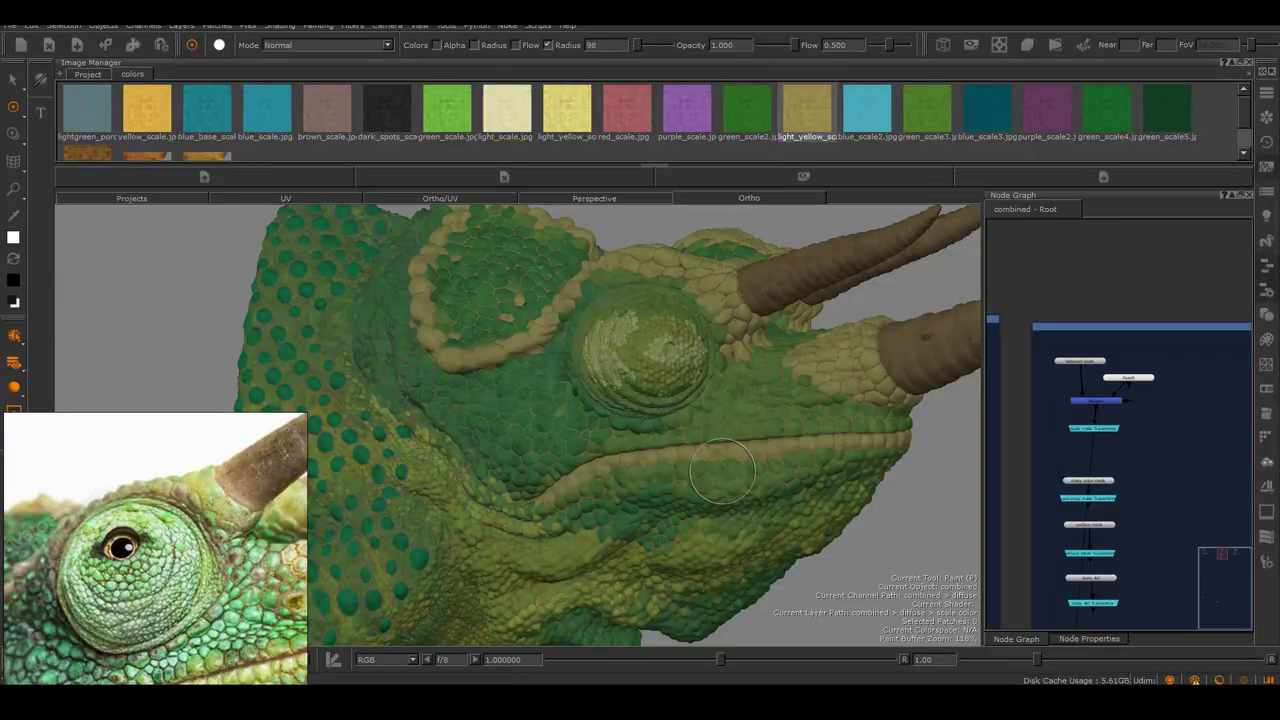
In Mari, inspect the green head's nose and mouth scales, and name the new merge below scale color cavity dirt.
{"action": "right_click_drag", "start_coordinate": [729, 473], "coordinate": [648, 466], "text": "alt"}
{"action": "left_click_drag", "start_coordinate": [648, 466], "coordinate": [717, 465], "text": "alt"}
{"action": "right_click_drag", "start_coordinate": [662, 465], "coordinate": [691, 463], "text": "alt"}
{"action": "scroll", "coordinate": [188, 544], "scroll_direction": "down", "scroll_amount": 4}
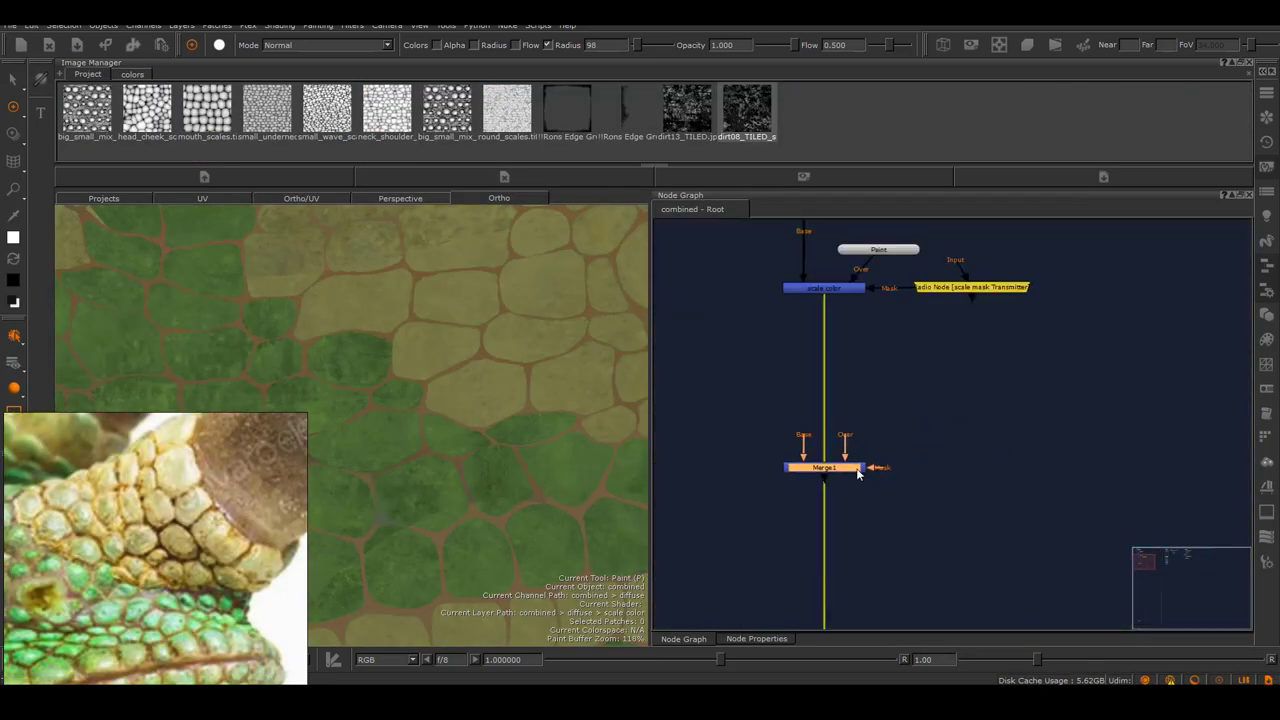
{"action": "double_click", "coordinate": [828, 466]}
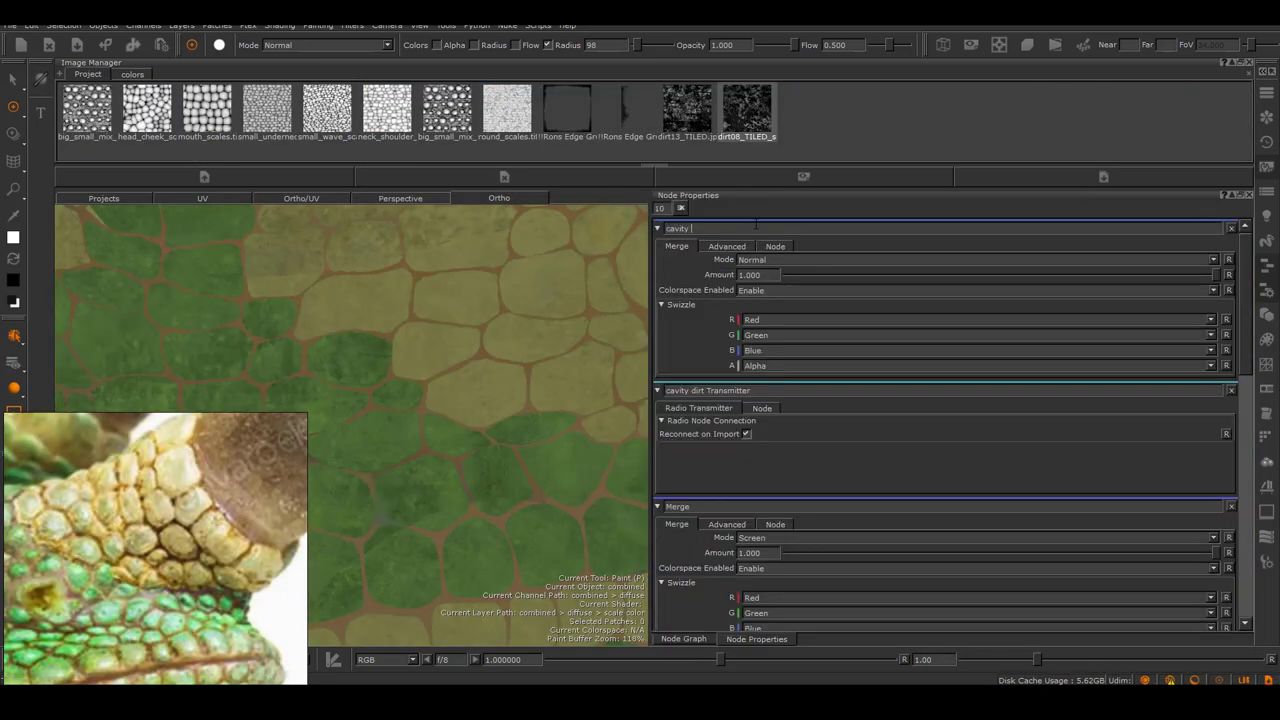
{"action": "left_click", "coordinate": [684, 639]}
Add a Tiled node with the brown_scale2 image as the over color of the cavity dirt merge.
{"action": "left_click", "coordinate": [948, 405]}
{"action": "key", "text": "Tab"}
{"action": "type", "text": "tile"}
{"action": "left_click", "coordinate": [1006, 430]}
{"action": "left_click_drag", "start_coordinate": [1020, 413], "coordinate": [915, 413]}
{"action": "left_click", "coordinate": [133, 74]}
{"action": "left_click_drag", "start_coordinate": [90, 138], "coordinate": [797, 302]}
{"action": "double_click", "coordinate": [911, 413]}
{"action": "left_click", "coordinate": [696, 639]}
Add a Radio node linked to the cavity dirt Transmitter as the mask of the cavity dirt merge.
{"action": "left_click", "coordinate": [972, 449]}
{"action": "key", "text": "Tab"}
{"action": "type", "text": "radio"}
{"action": "left_click", "coordinate": [1052, 471]}
{"action": "right_click", "coordinate": [1027, 456]}
{"action": "mouse_move", "coordinate": [1097, 547]}
{"action": "left_click", "coordinate": [1190, 562]}
{"action": "left_click", "coordinate": [1170, 580]}
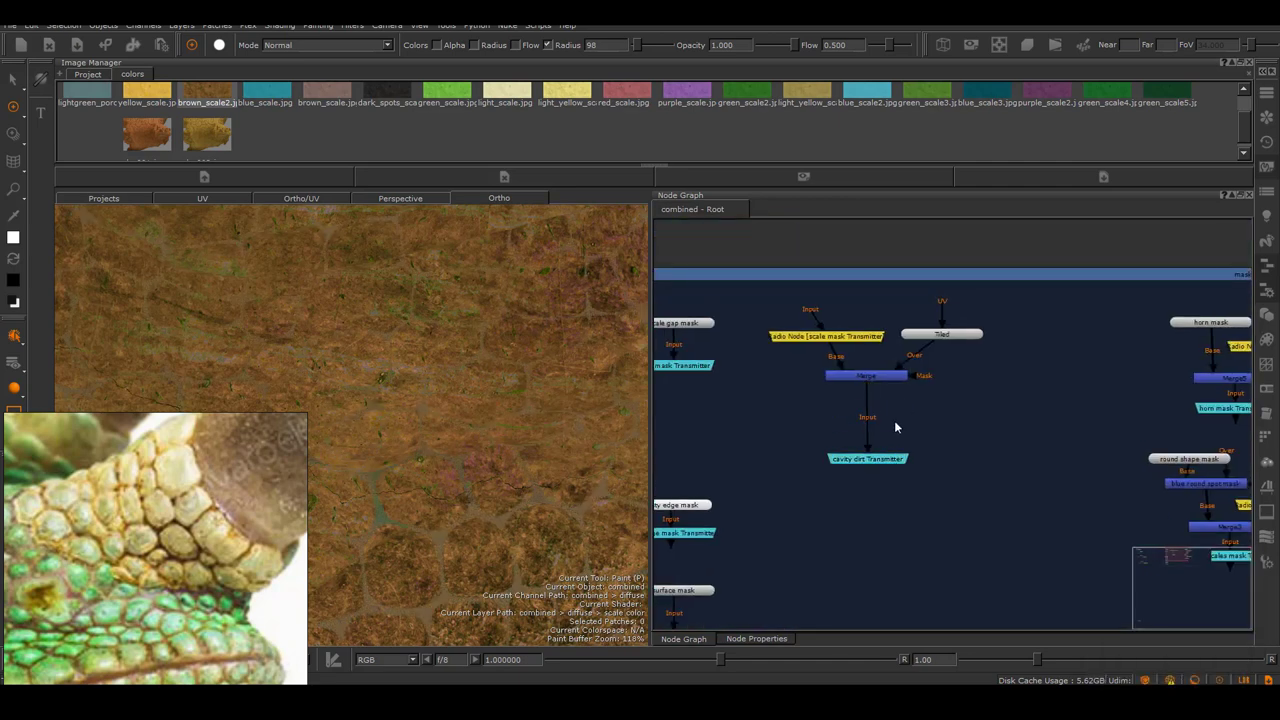
Insert an Invert node ahead of the cavity dirt Transmitter, and create another node between Tiled1 and the cavity dirt merge.
{"action": "key", "text": "Tab"}
{"action": "type", "text": "in"}
{"action": "left_click", "coordinate": [955, 482]}
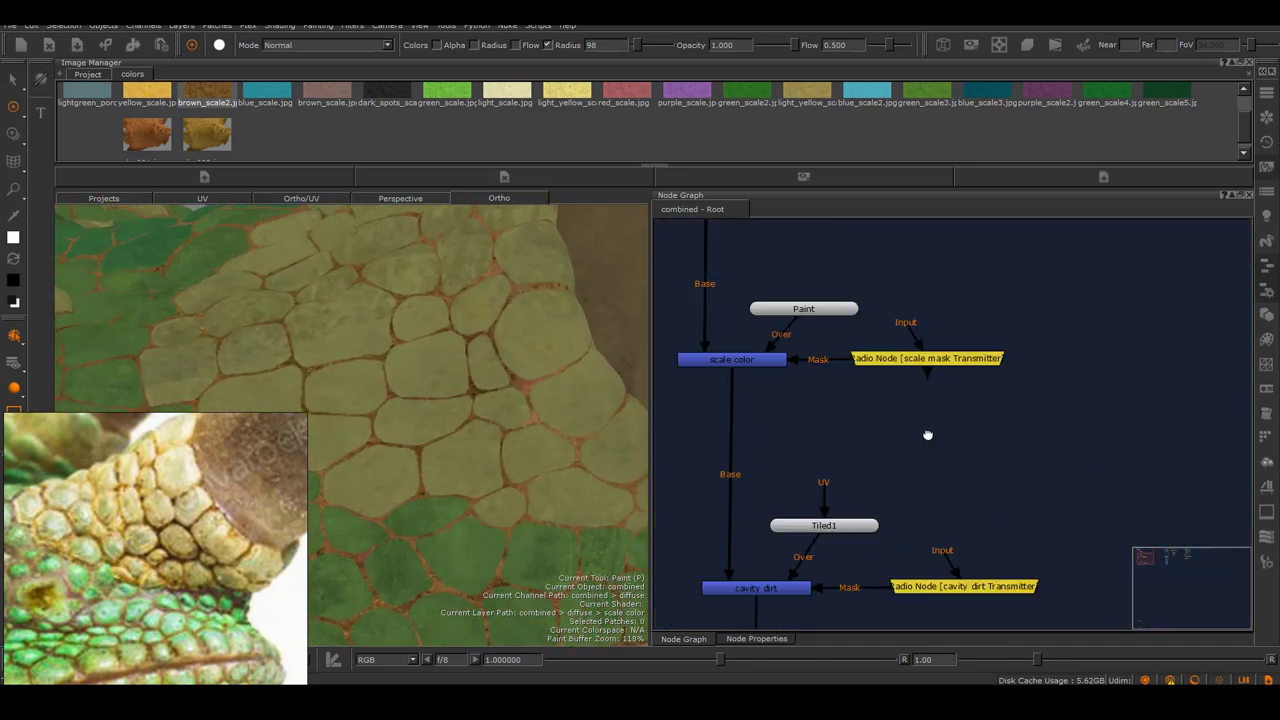
{"action": "key", "text": "Tab"}
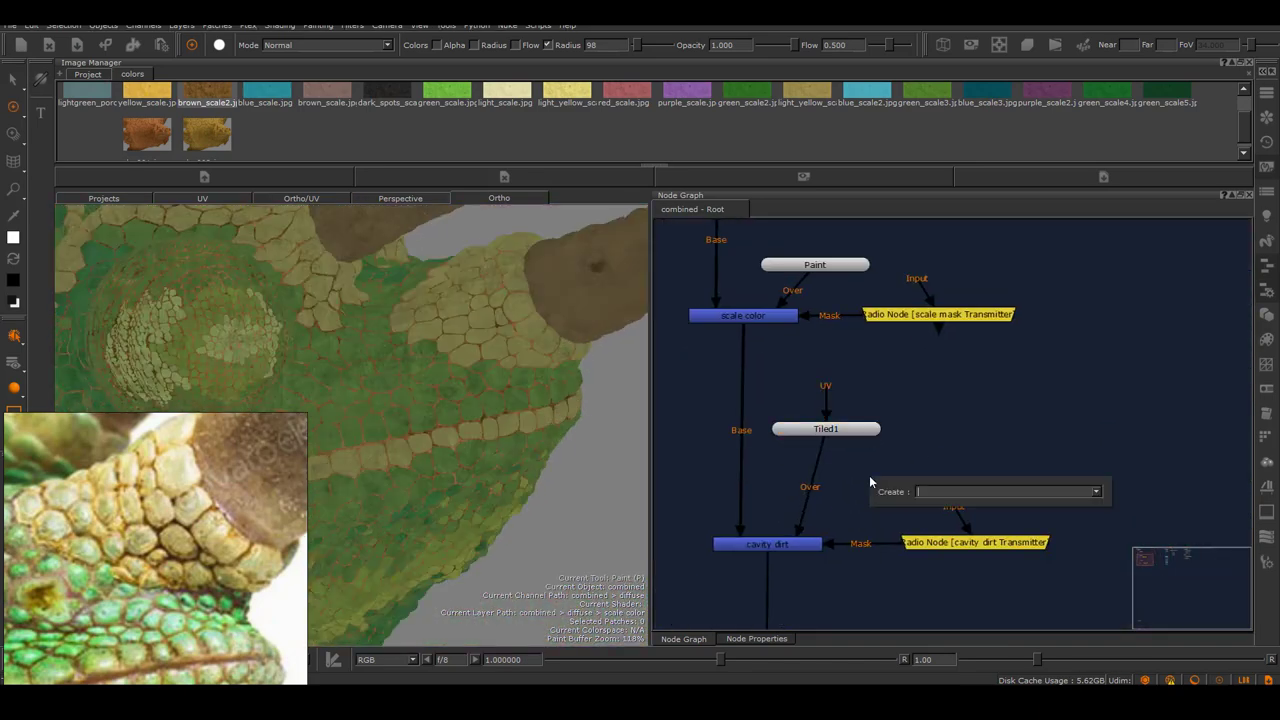
{"action": "key", "text": "Return"}
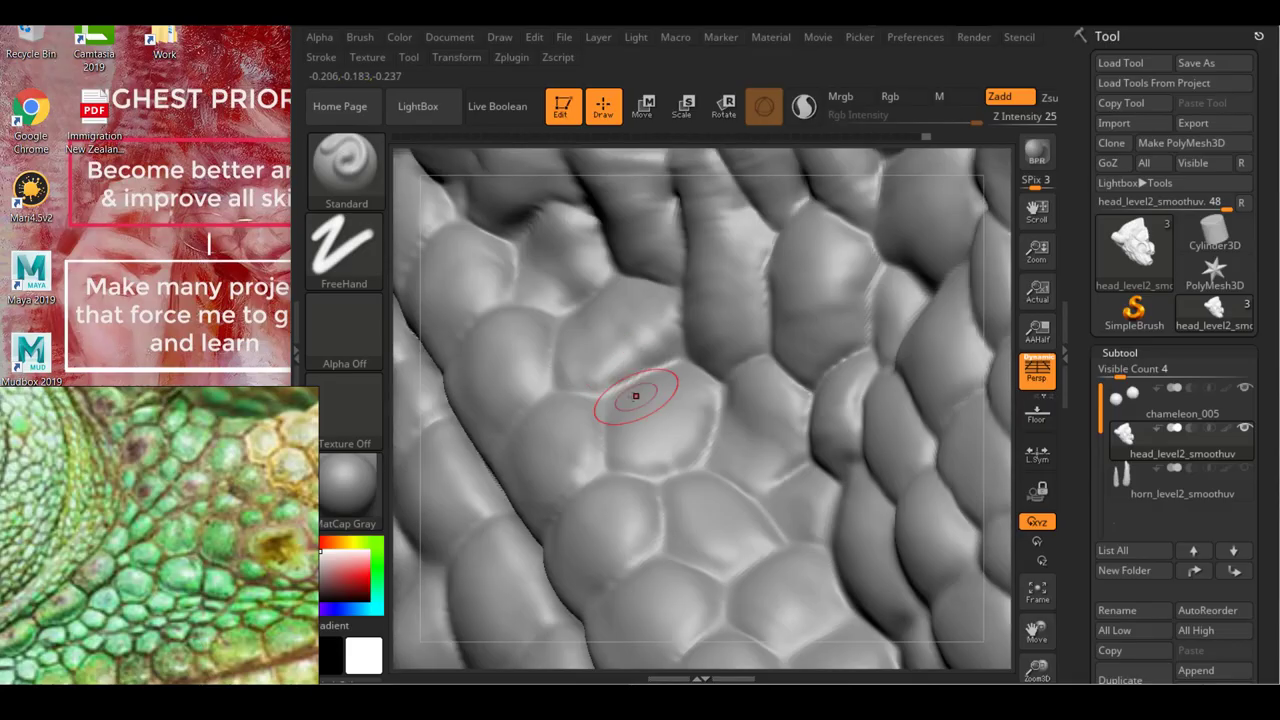
Examine the sculpted scales and the gaps between them in ZBrush, and the Mask Builder cavity mask around the nose in Substance Painter.
{"action": "right_click_drag", "start_coordinate": [636, 396], "coordinate": [505, 443]}
{"action": "key", "text": "space"}
{"action": "key", "text": "space"}
{"action": "key", "text": "space"}
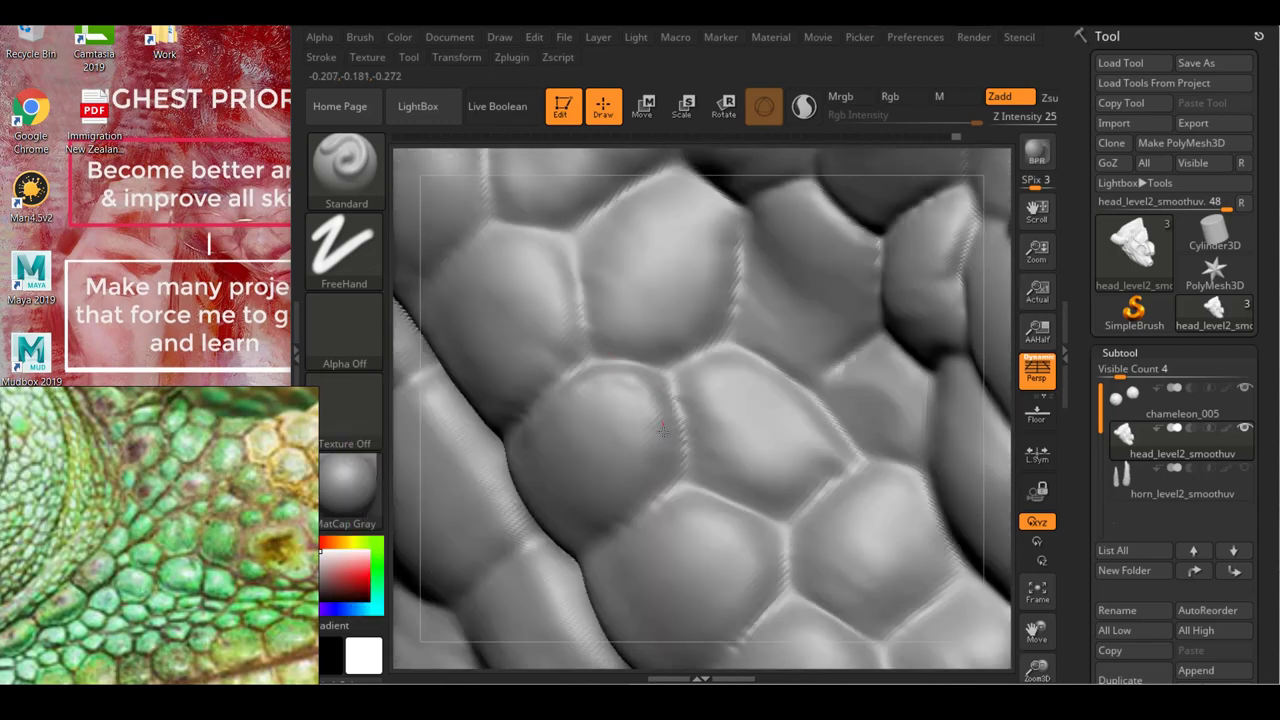
{"action": "mouse_move", "coordinate": [654, 391]}
{"action": "right_mouse_down"}
{"action": "mouse_move", "coordinate": [567, 462]}
{"action": "mouse_move", "coordinate": [666, 349]}
{"action": "right_mouse_up"}
{"action": "key", "text": "space"}
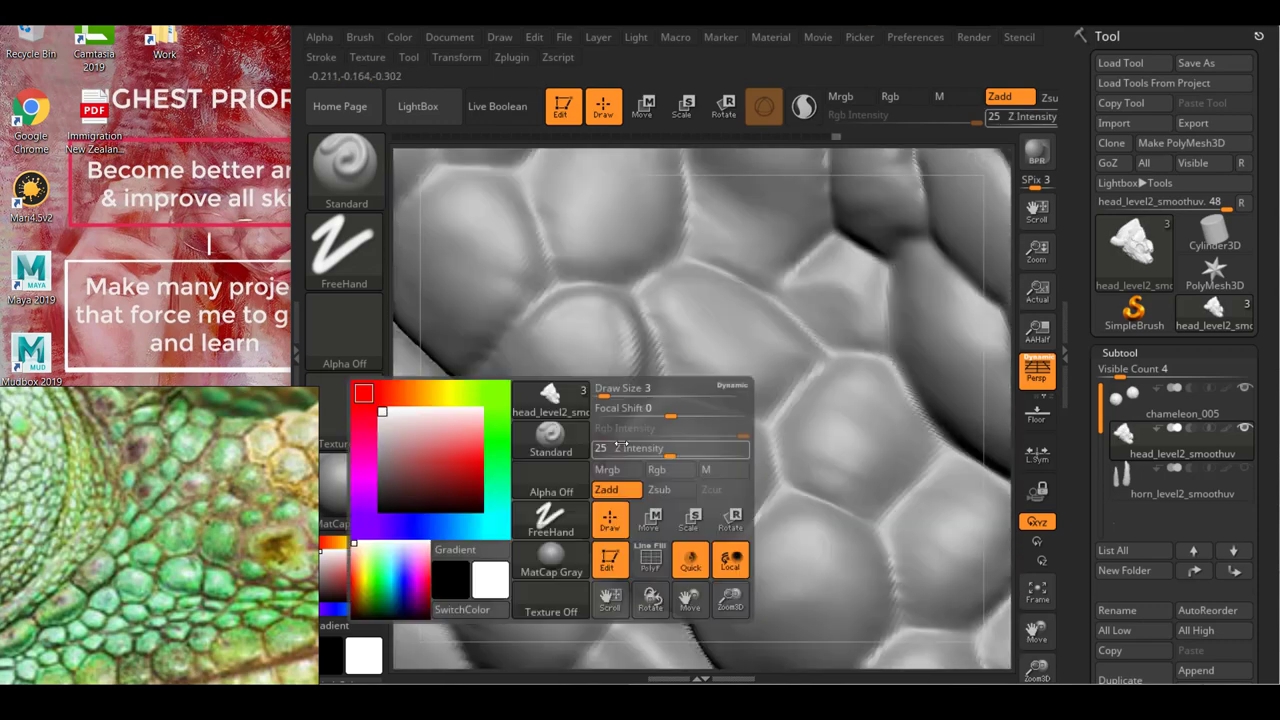
{"action": "mouse_move", "coordinate": [571, 471]}
{"action": "right_mouse_down"}
{"action": "mouse_move", "coordinate": [684, 403]}
{"action": "mouse_move", "coordinate": [737, 491]}
{"action": "mouse_move", "coordinate": [690, 445]}
{"action": "mouse_move", "coordinate": [712, 432]}
{"action": "mouse_move", "coordinate": [640, 470]}
{"action": "mouse_move", "coordinate": [694, 491]}
{"action": "mouse_move", "coordinate": [689, 363]}
{"action": "mouse_move", "coordinate": [775, 509]}
{"action": "mouse_move", "coordinate": [601, 530]}
{"action": "mouse_move", "coordinate": [651, 429]}
{"action": "mouse_move", "coordinate": [680, 500]}
{"action": "mouse_move", "coordinate": [704, 508]}
{"action": "mouse_move", "coordinate": [592, 522]}
{"action": "right_mouse_up"}
{"action": "key", "text": "space"}
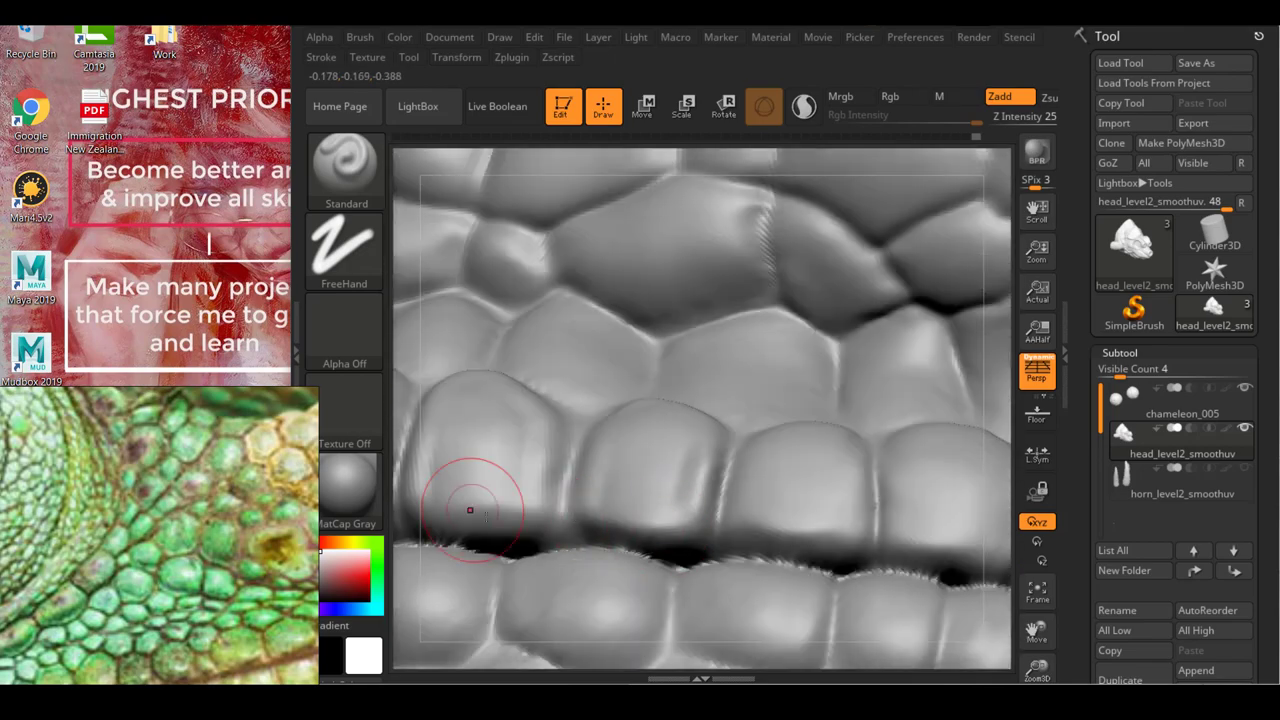
{"action": "mouse_move", "coordinate": [760, 461]}
{"action": "right_mouse_down"}
{"action": "mouse_move", "coordinate": [782, 404]}
{"action": "mouse_move", "coordinate": [757, 415]}
{"action": "mouse_move", "coordinate": [843, 421]}
{"action": "mouse_move", "coordinate": [762, 460]}
{"action": "right_mouse_up"}
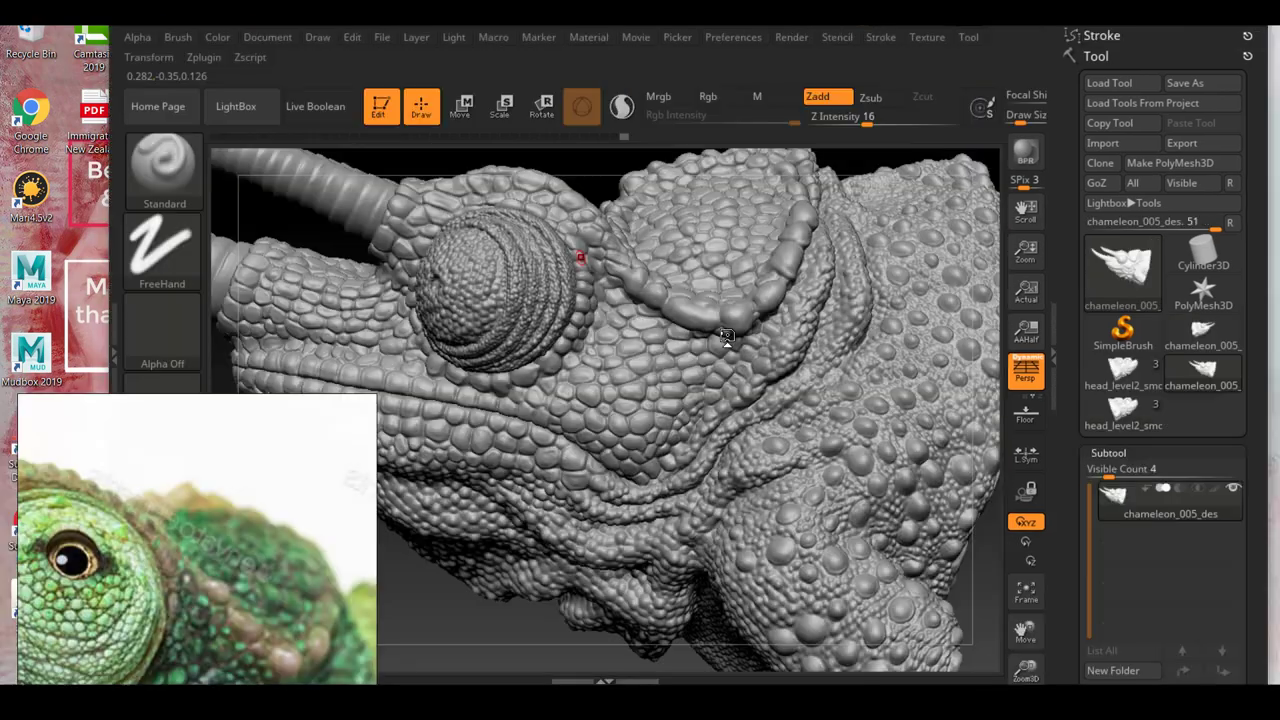
{"action": "mouse_move", "coordinate": [580, 251]}
{"action": "right_mouse_down"}
{"action": "mouse_move", "coordinate": [666, 380]}
{"action": "mouse_move", "coordinate": [830, 468]}
{"action": "mouse_move", "coordinate": [611, 449]}
{"action": "mouse_move", "coordinate": [757, 466]}
{"action": "mouse_move", "coordinate": [640, 420]}
{"action": "mouse_move", "coordinate": [620, 381]}
{"action": "mouse_move", "coordinate": [560, 400]}
{"action": "mouse_move", "coordinate": [620, 380]}
{"action": "right_mouse_up"}
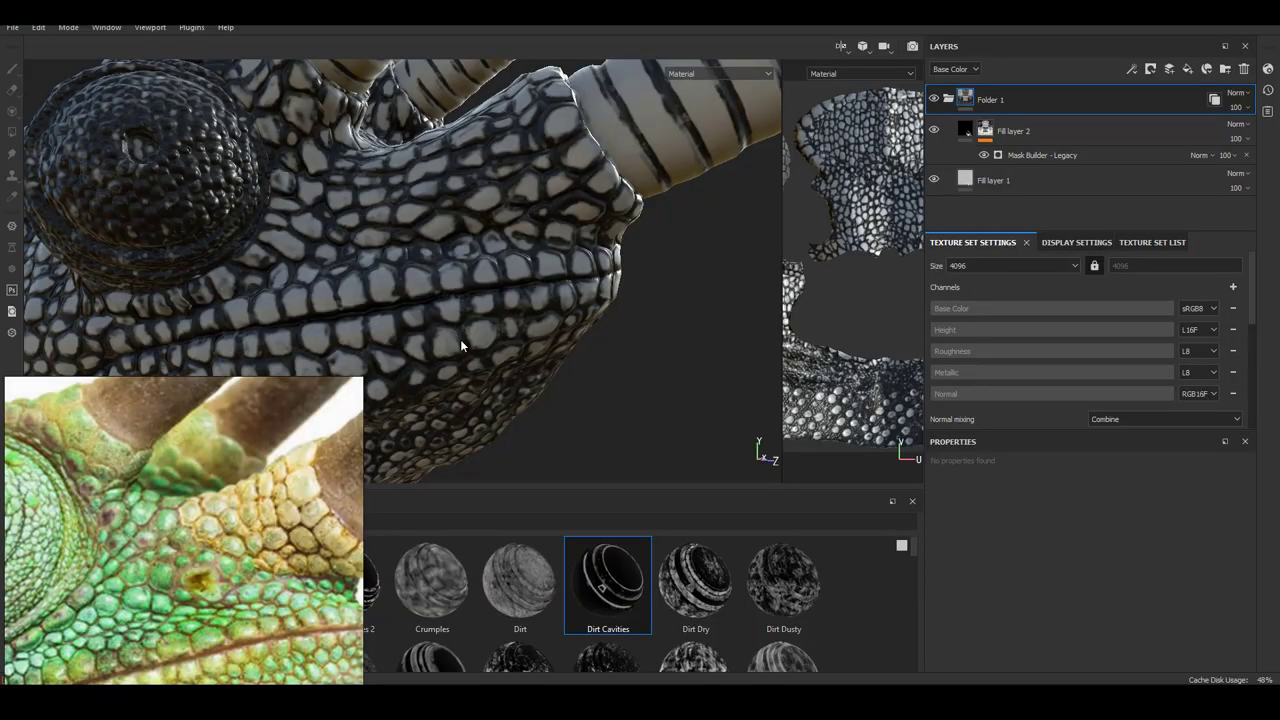
{"action": "left_click_drag", "start_coordinate": [486, 326], "coordinate": [573, 370], "text": "alt"}
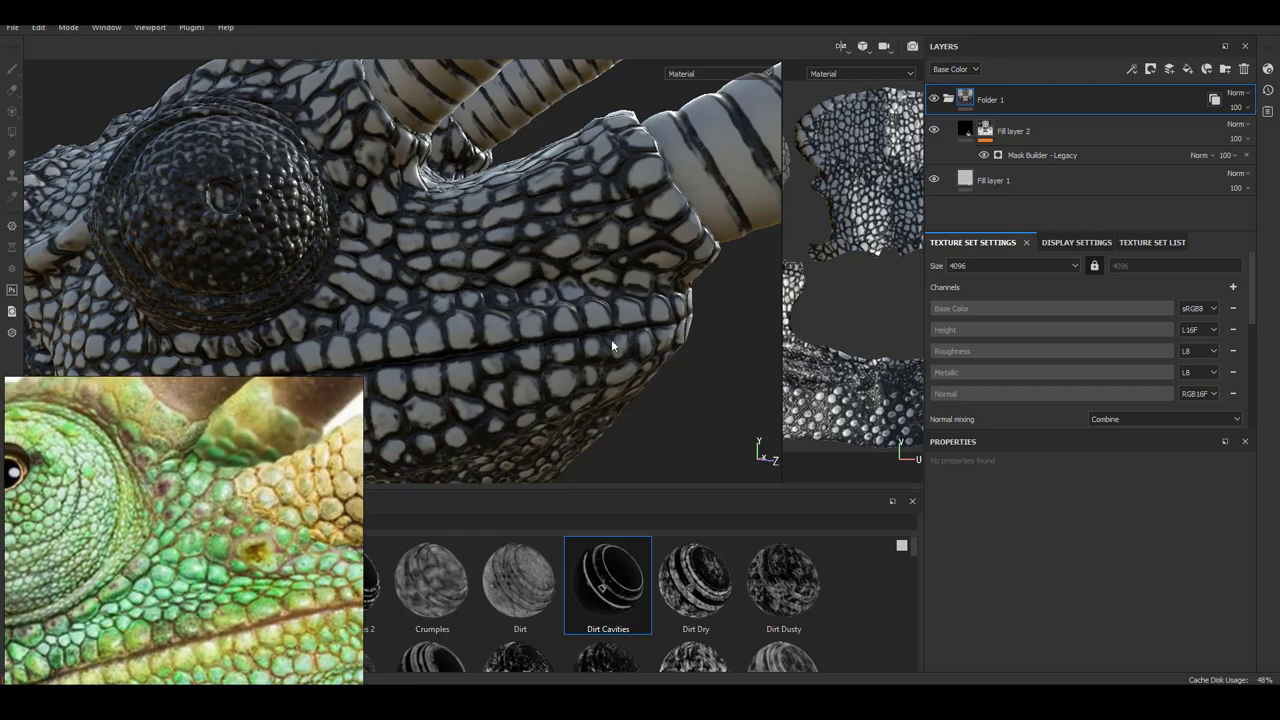
{"action": "mouse_move", "coordinate": [610, 321]}
{"action": "left_mouse_down", "text": "alt"}
{"action": "mouse_move", "coordinate": [306, 357]}
{"action": "mouse_move", "coordinate": [254, 306]}
{"action": "mouse_move", "coordinate": [434, 326]}
{"action": "mouse_move", "coordinate": [470, 300]}
{"action": "left_mouse_up", "text": "alt"}
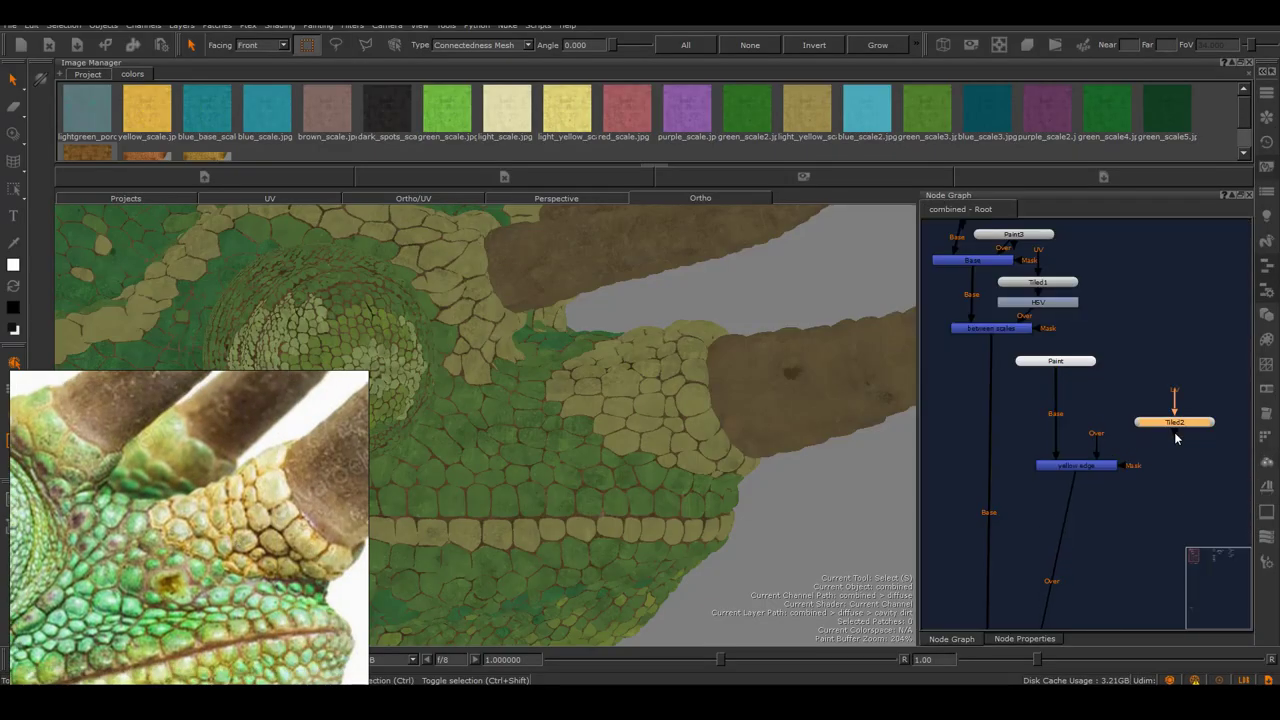
In Mari, assign the olive light_yellow scale image to Tiled2 for the yellow edge, with U and V Repeat set to 3.
{"action": "left_click_drag", "start_coordinate": [807, 107], "coordinate": [1068, 290]}
{"action": "double_click", "coordinate": [1049, 420]}
{"action": "type", "text": "3"}
{"action": "key", "text": "Tab"}
{"action": "type", "text": "3"}
{"action": "key", "text": "Return"}
{"action": "left_click", "coordinate": [951, 640]}
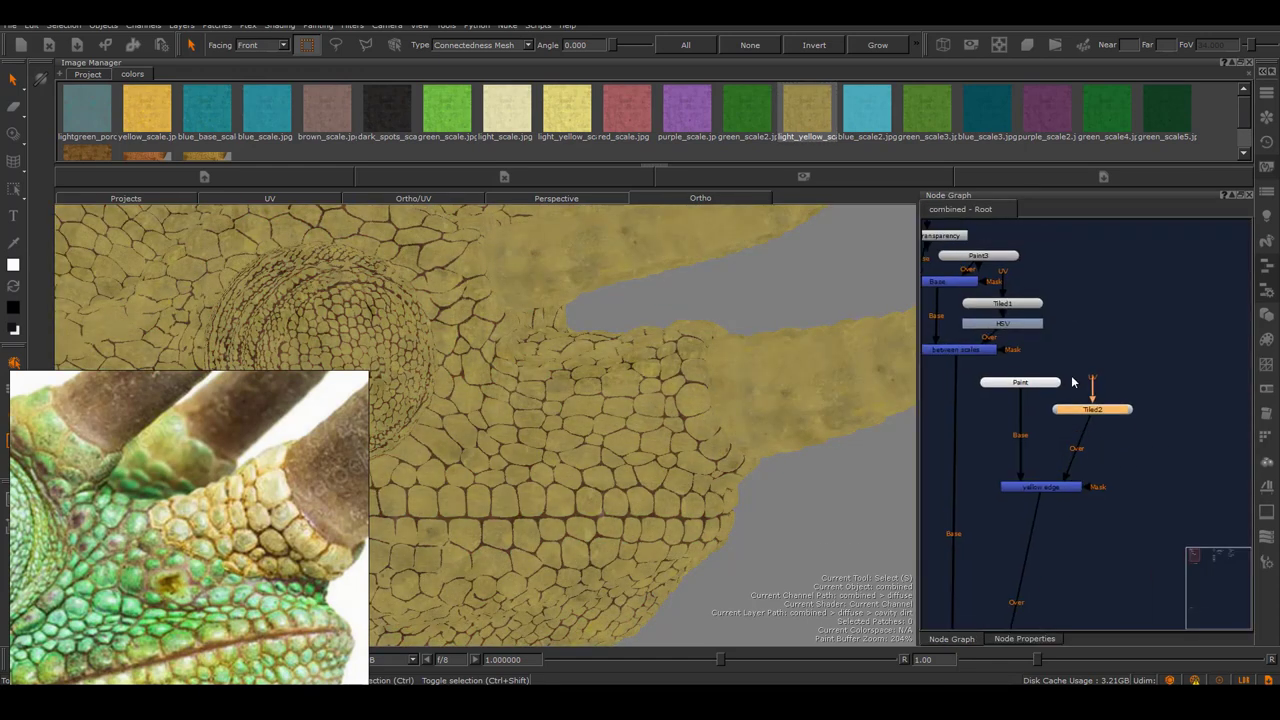
Mask the yellow edge merge with a Radio node linked to the fuzzy edge Transmitter.
{"action": "scroll", "coordinate": [1064, 486], "scroll_direction": "down", "scroll_amount": 2}
{"action": "right_click", "coordinate": [1088, 472]}
{"action": "mouse_move", "coordinate": [1195, 505]}
{"action": "mouse_move", "coordinate": [1190, 543]}
{"action": "left_click", "coordinate": [1070, 591]}
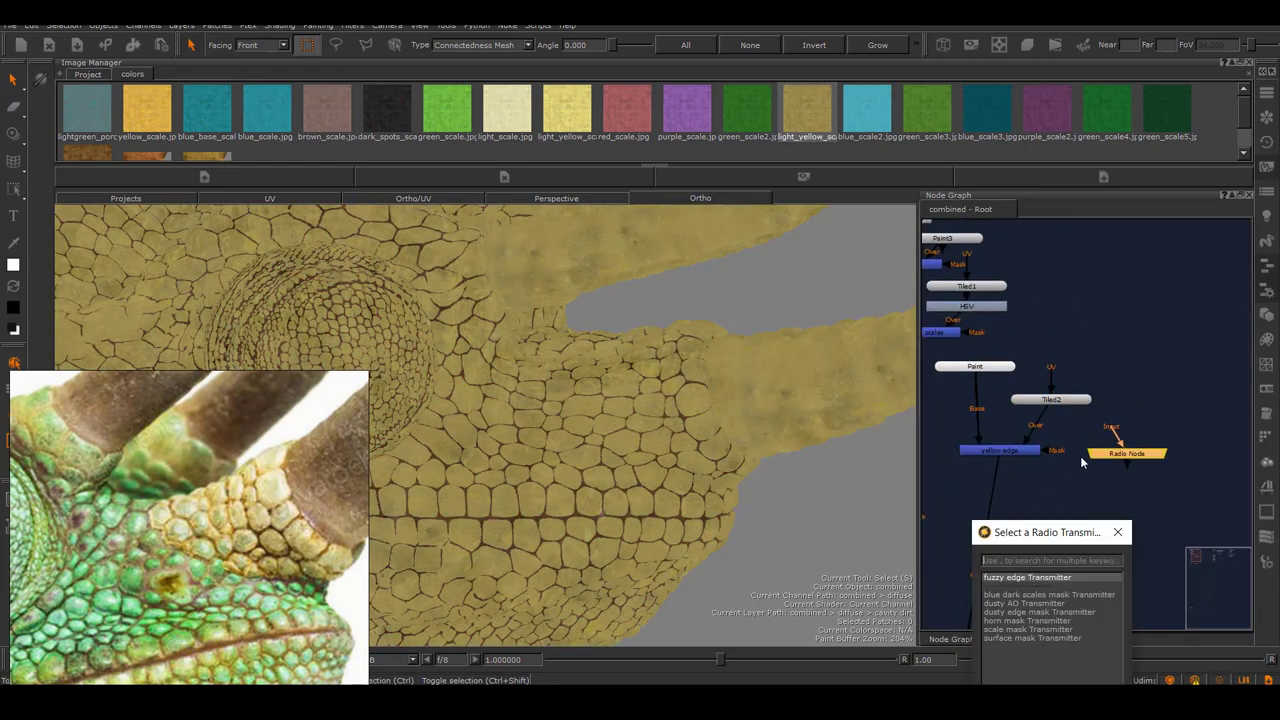
{"action": "double_click", "coordinate": [1055, 577]}
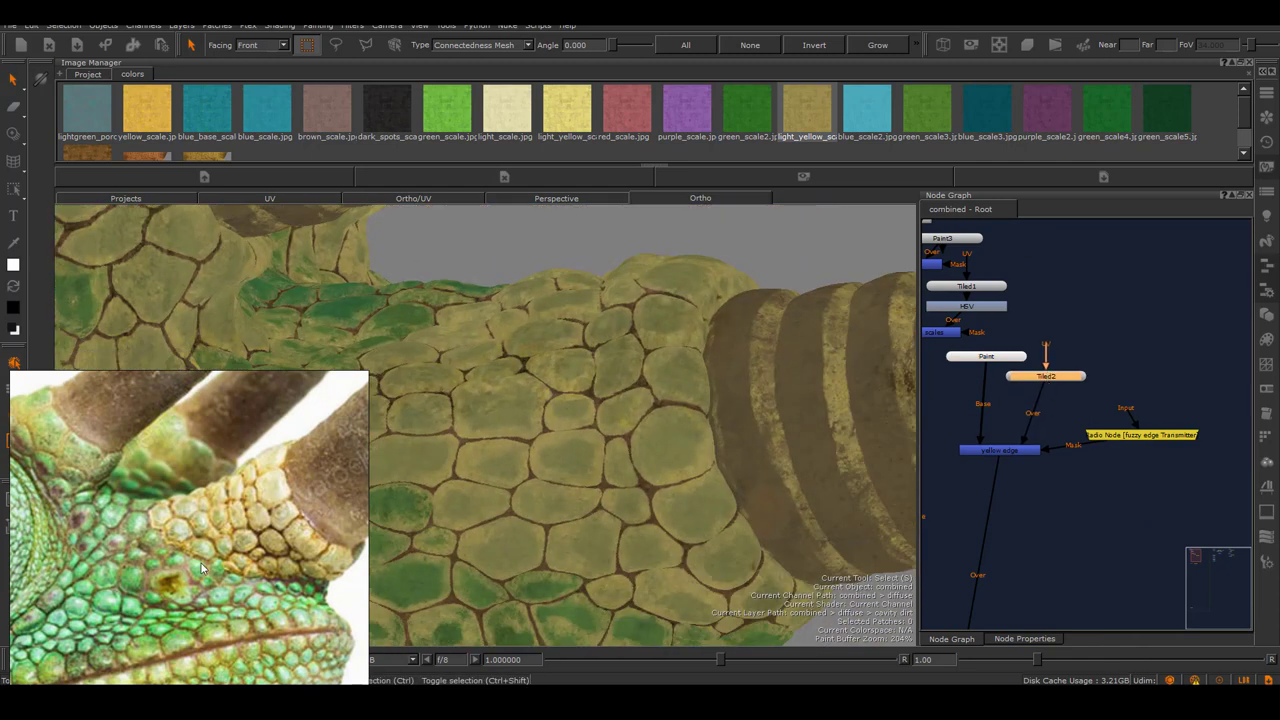
Insert an HSV node after Tiled2 in the yellow edge setup and set its Value Scale to 0.8.
{"action": "key", "text": "Tab"}
{"action": "type", "text": "hsv"}
{"action": "key", "text": "Return"}
{"action": "left_click_drag", "start_coordinate": [1132, 434], "coordinate": [1051, 400]}
{"action": "double_click", "coordinate": [1051, 400]}
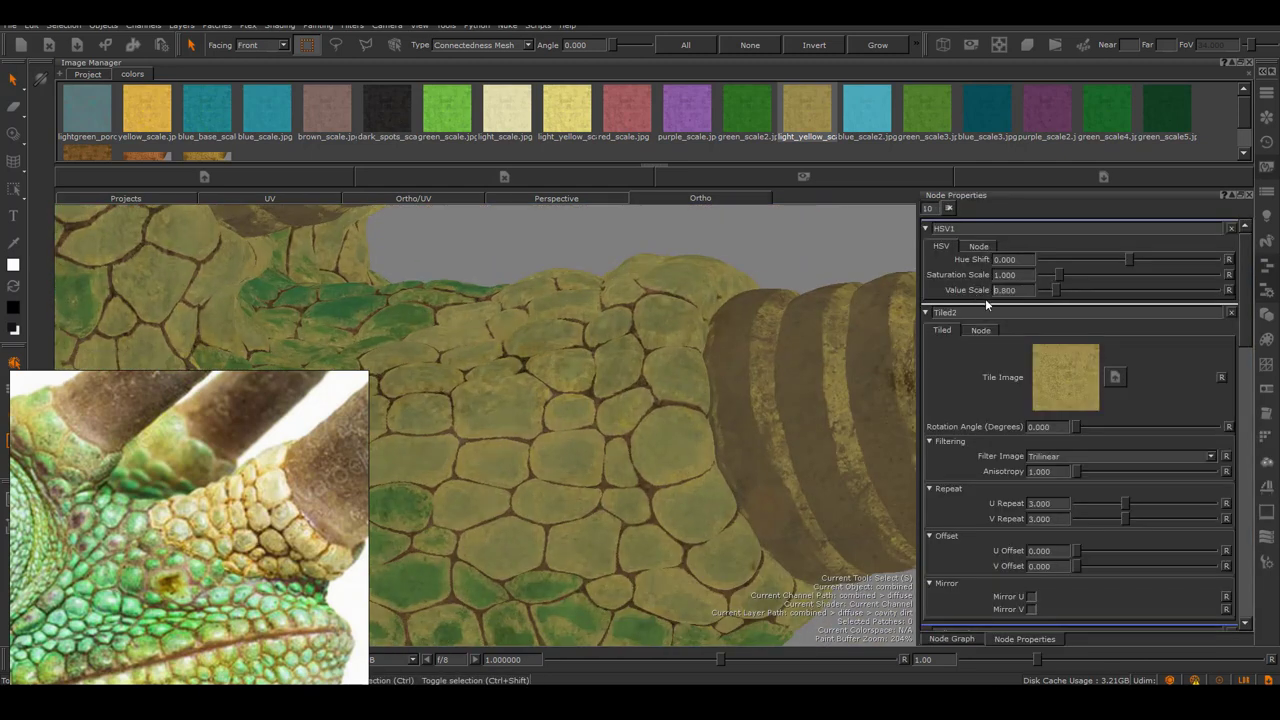
{"action": "left_click_drag", "start_coordinate": [1057, 290], "coordinate": [1021, 296]}
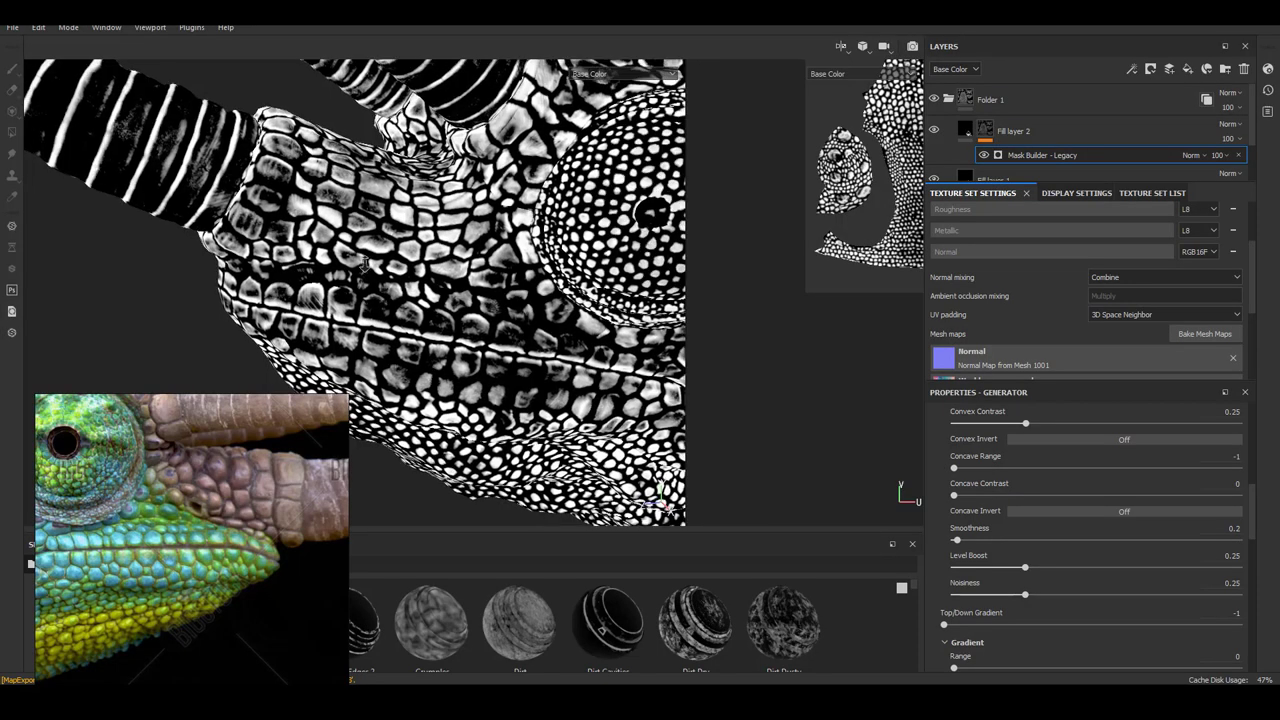
In Substance Painter, examine the Mask Builder scale mask close up around the nose, lips and horns.
{"action": "mouse_move", "coordinate": [149, 227]}
{"action": "left_mouse_down", "text": "alt"}
{"action": "mouse_move", "coordinate": [348, 297]}
{"action": "mouse_move", "coordinate": [110, 265]}
{"action": "left_mouse_up", "text": "alt"}
{"action": "scroll", "coordinate": [500, 334], "scroll_direction": "up", "scroll_amount": 4}
{"action": "scroll", "coordinate": [527, 386], "scroll_direction": "up", "scroll_amount": 4}
{"action": "mouse_move", "coordinate": [524, 384]}
{"action": "left_mouse_down", "text": "alt"}
{"action": "mouse_move", "coordinate": [410, 279]}
{"action": "mouse_move", "coordinate": [534, 257]}
{"action": "mouse_move", "coordinate": [253, 313]}
{"action": "mouse_move", "coordinate": [320, 295]}
{"action": "left_mouse_up", "text": "alt"}
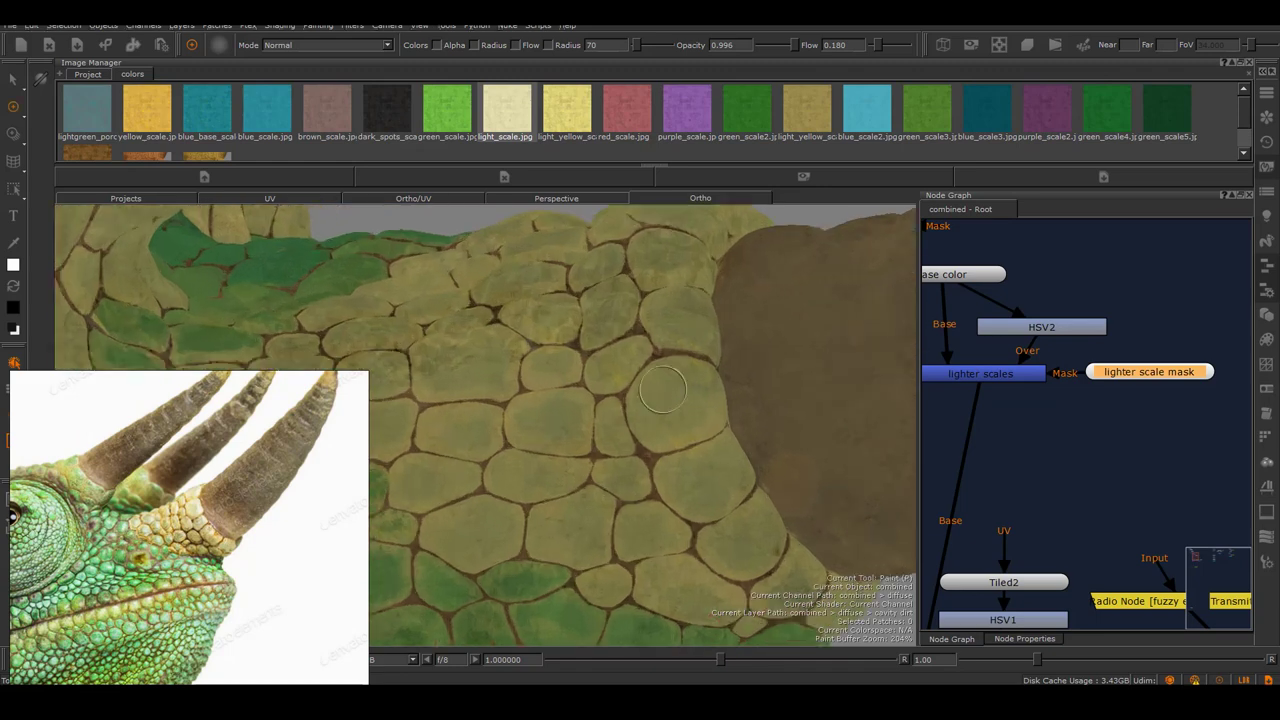
In Mari, paint white on the lighter scale mask over the yellowish nose scales beside the front horn.
{"action": "left_click_drag", "start_coordinate": [663, 390], "coordinate": [690, 425], "text": "alt"}
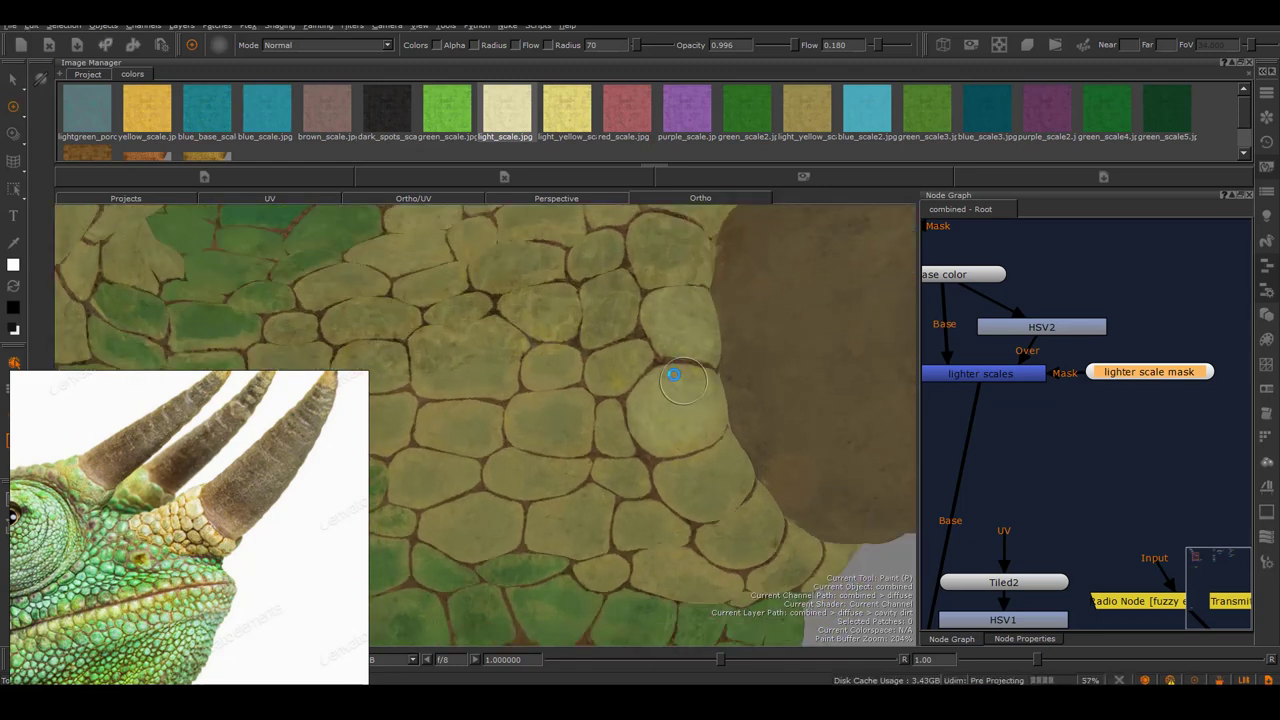
{"action": "left_click_drag", "start_coordinate": [670, 378], "coordinate": [670, 326], "text": "alt"}
{"action": "left_click", "coordinate": [1266, 562]}
{"action": "middle_click_drag", "start_coordinate": [693, 309], "coordinate": [622, 413], "text": "alt"}
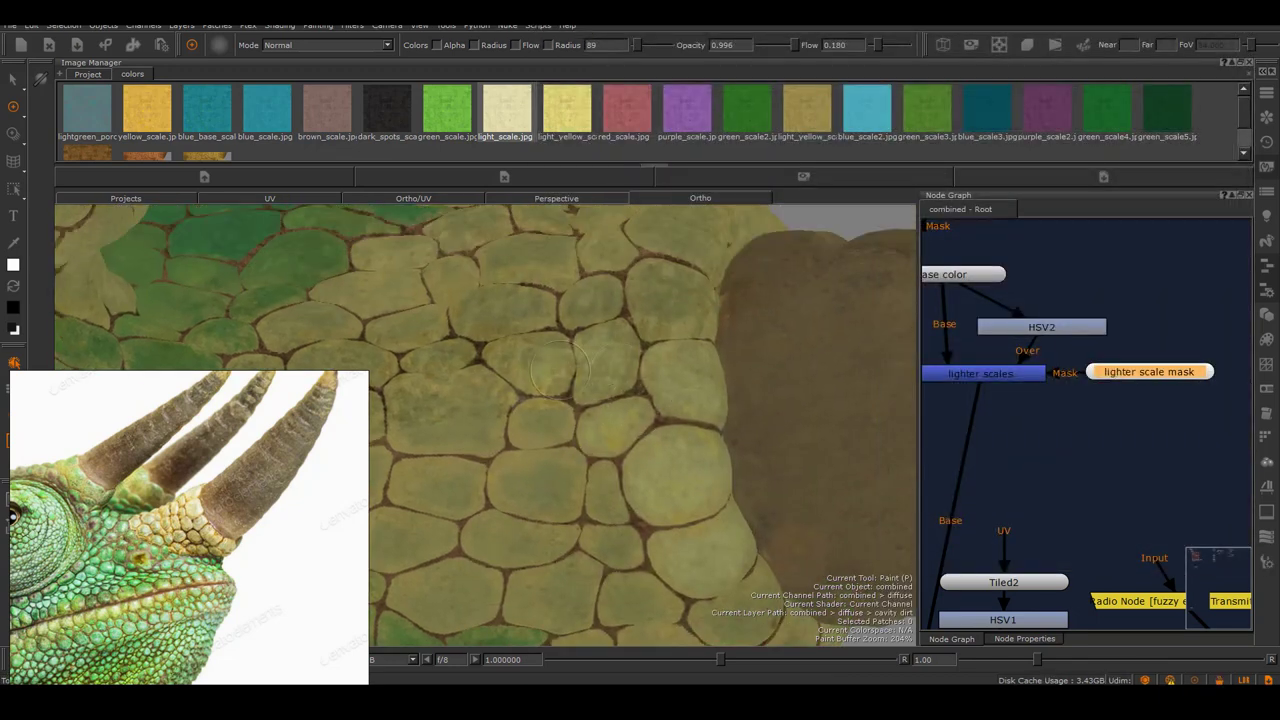
{"action": "left_click_drag", "start_coordinate": [635, 380], "coordinate": [567, 362], "text": "alt"}
{"action": "left_click_drag", "start_coordinate": [606, 322], "coordinate": [595, 330], "text": "alt"}
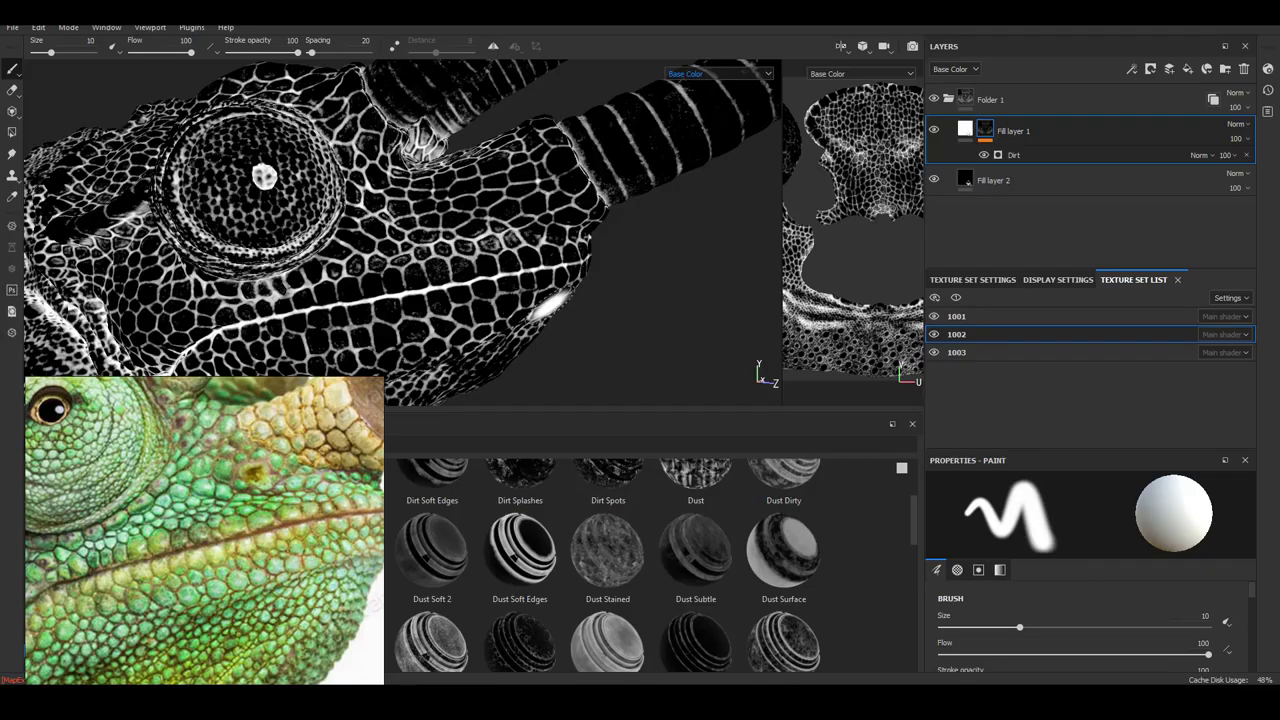
In Substance Painter, examine the Dirt-generated scale mask along the mouth, jaw and neck of the chameleon.
{"action": "mouse_move", "coordinate": [575, 290]}
{"action": "left_mouse_down", "text": "alt"}
{"action": "mouse_move", "coordinate": [590, 281]}
{"action": "mouse_move", "coordinate": [612, 315]}
{"action": "left_mouse_up", "text": "alt"}
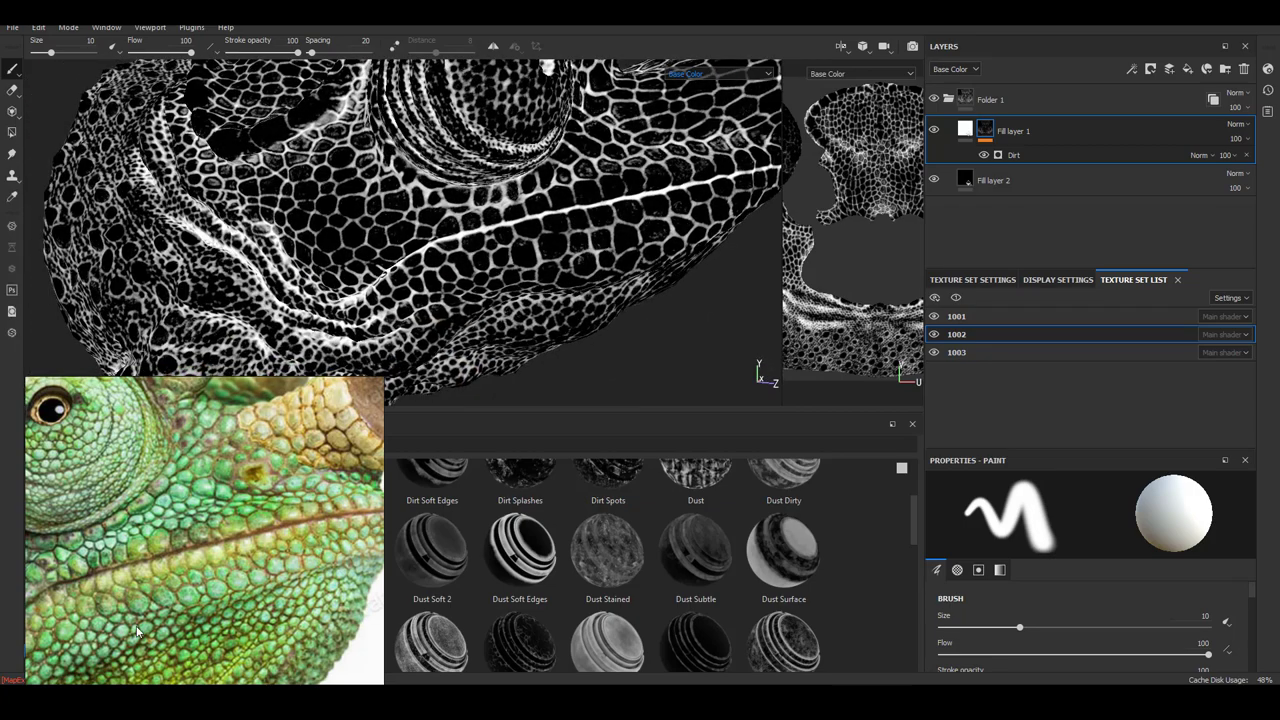
{"action": "left_click_drag", "start_coordinate": [611, 247], "coordinate": [586, 278], "text": "alt"}
{"action": "right_click_drag", "start_coordinate": [586, 278], "coordinate": [510, 280], "text": "alt"}
{"action": "mouse_move", "coordinate": [510, 280]}
{"action": "left_mouse_down", "text": "alt"}
{"action": "mouse_move", "coordinate": [497, 273]}
{"action": "mouse_move", "coordinate": [557, 309]}
{"action": "left_mouse_up", "text": "alt"}
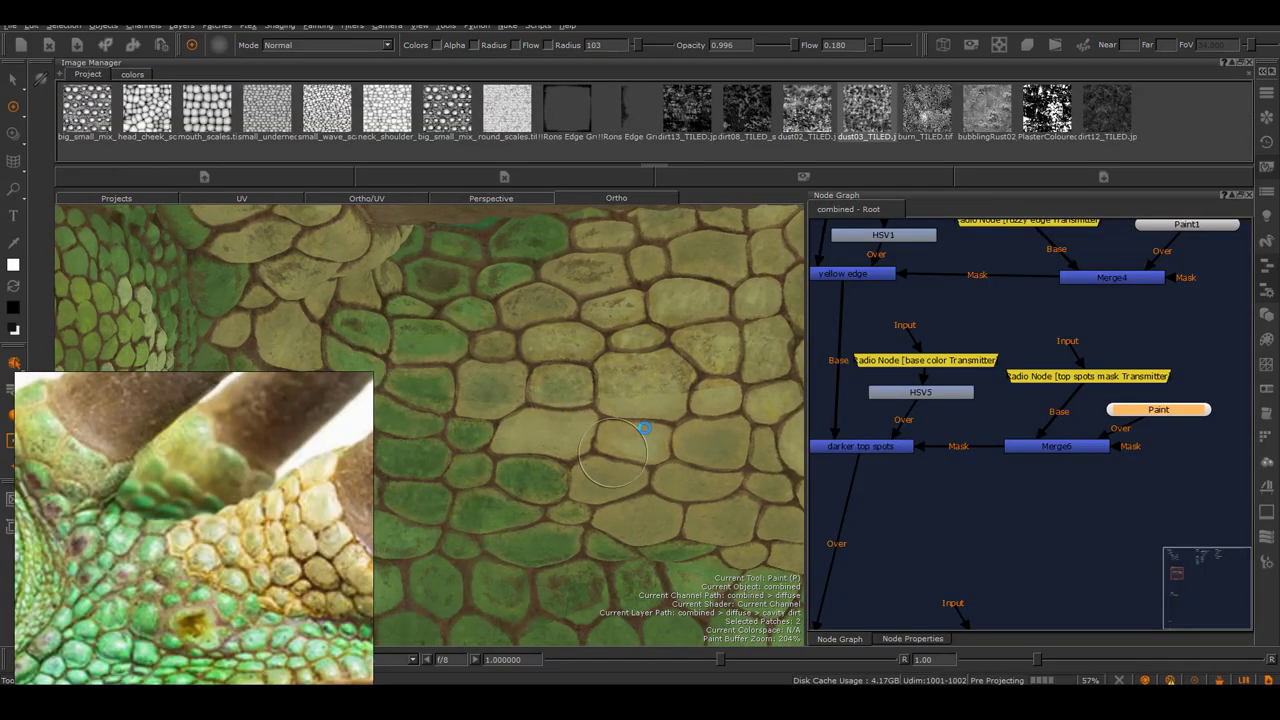
In Mari, examine the painted head from both sides, including the yellowish nose scales, mouth, eye and horns.
{"action": "left_click_drag", "start_coordinate": [642, 428], "coordinate": [520, 403], "text": "alt"}
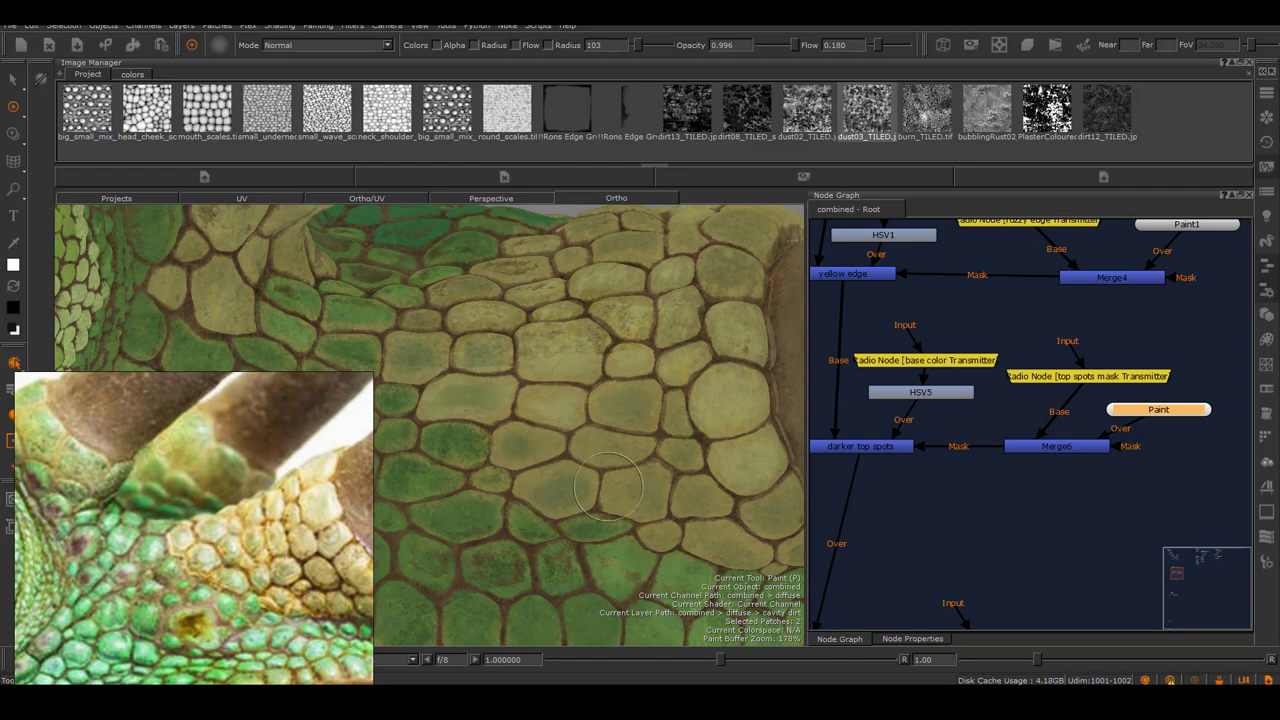
{"action": "mouse_move", "coordinate": [725, 515]}
{"action": "middle_mouse_down"}
{"action": "mouse_move", "coordinate": [686, 449]}
{"action": "mouse_move", "coordinate": [610, 422]}
{"action": "middle_mouse_up"}
{"action": "left_click_drag", "start_coordinate": [396, 320], "coordinate": [458, 300], "text": "alt"}
{"action": "mouse_move", "coordinate": [605, 400]}
{"action": "middle_mouse_down"}
{"action": "mouse_move", "coordinate": [580, 366]}
{"action": "mouse_move", "coordinate": [560, 455]}
{"action": "middle_mouse_up"}
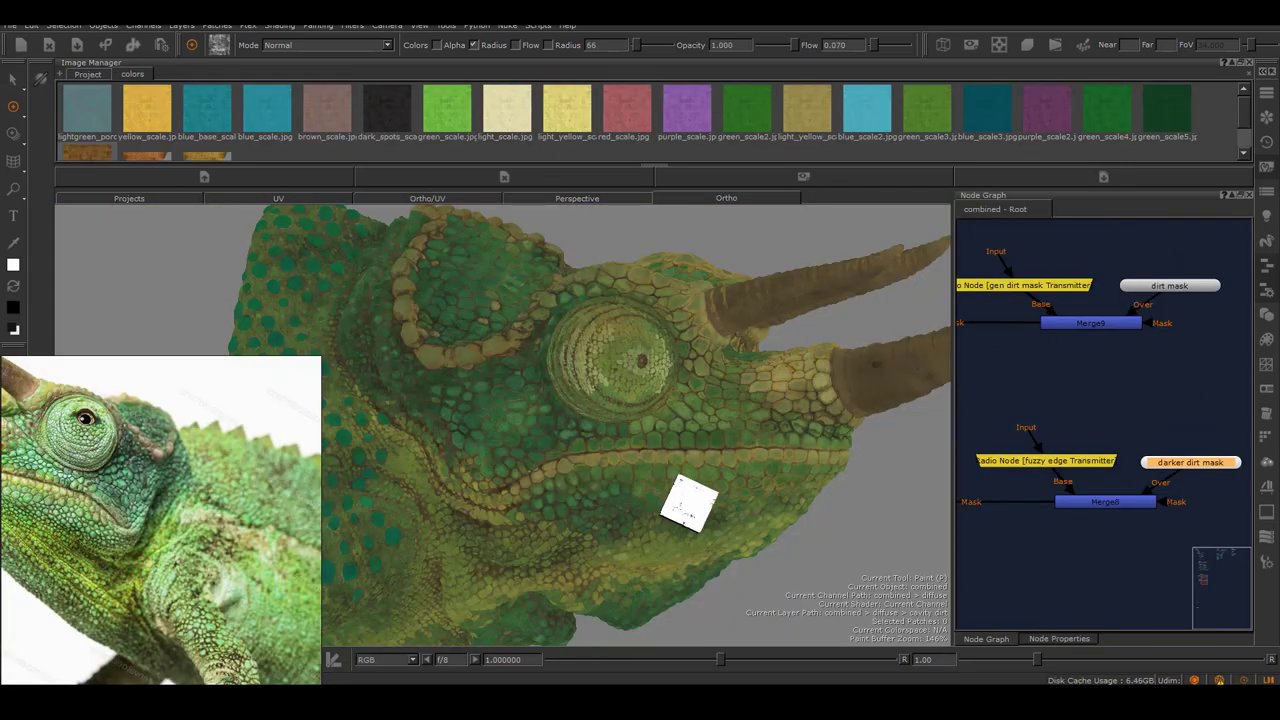
{"action": "left_click_drag", "start_coordinate": [686, 500], "coordinate": [444, 498], "text": "alt"}
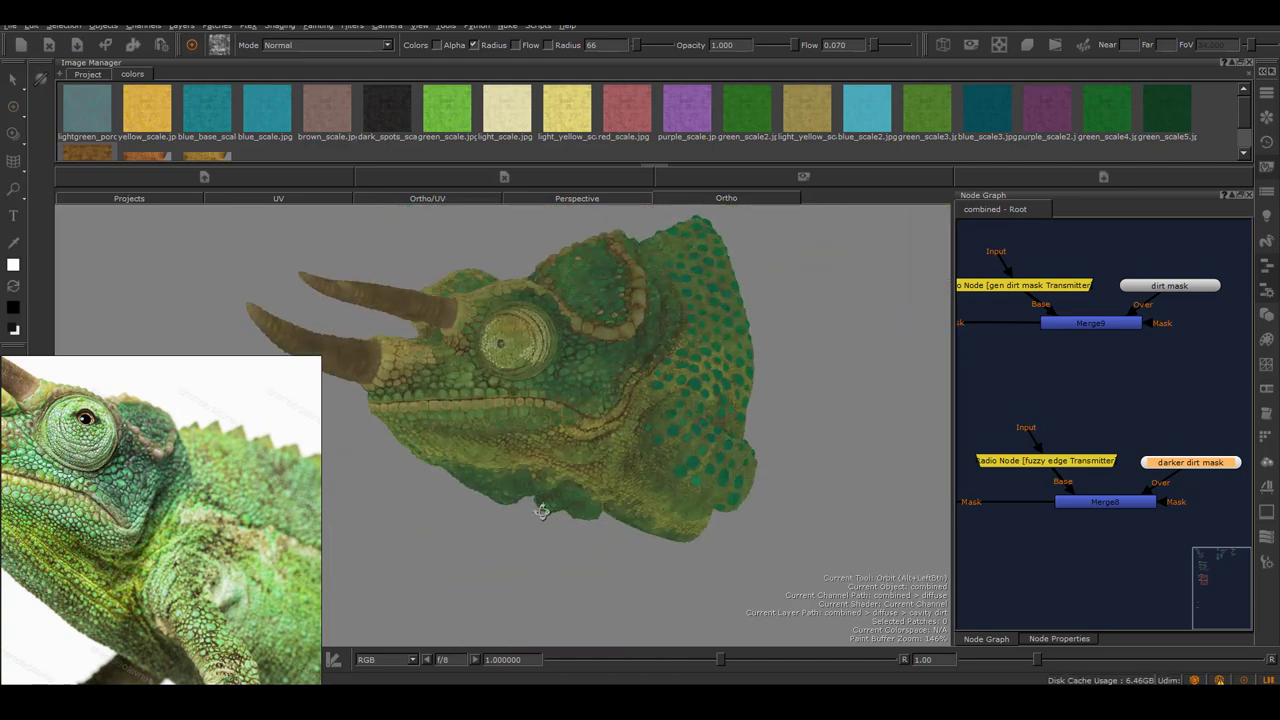
{"action": "left_click_drag", "start_coordinate": [530, 497], "coordinate": [591, 449]}
{"action": "scroll", "coordinate": [591, 449], "scroll_direction": "up", "scroll_amount": 3}
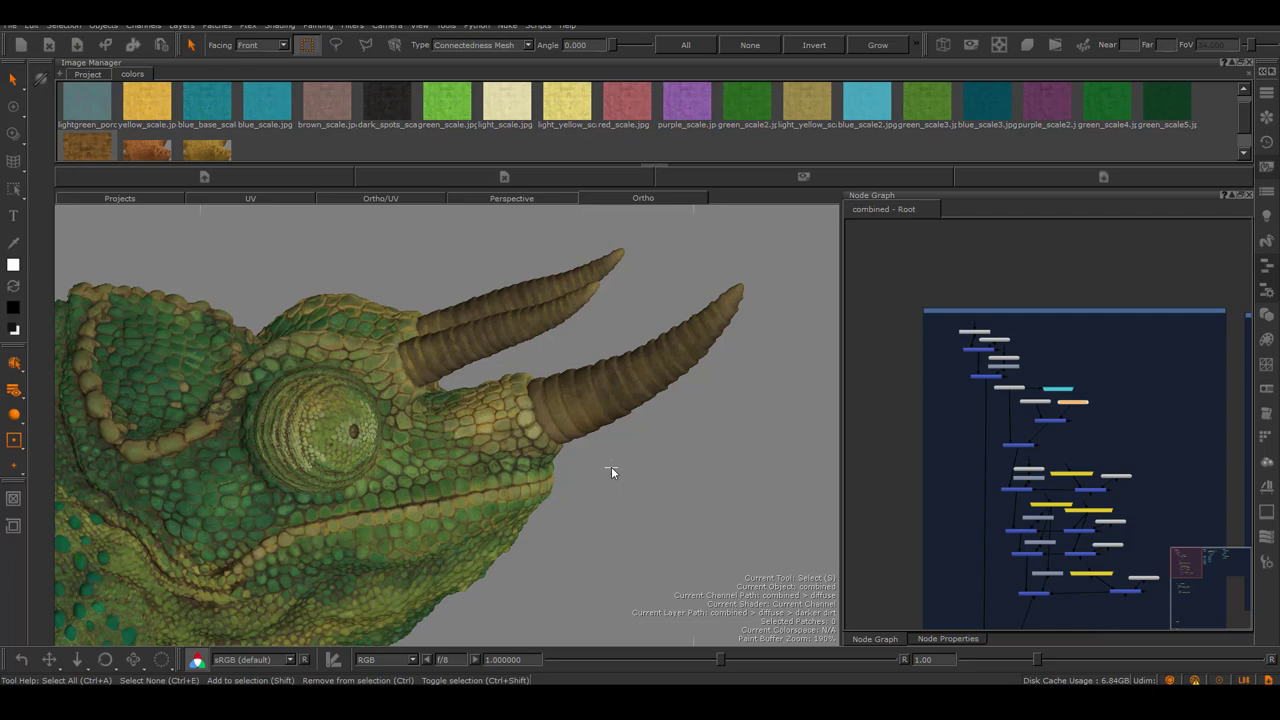
{"action": "right_click_drag", "start_coordinate": [401, 471], "coordinate": [517, 466], "text": "alt"}
{"action": "middle_click_drag", "start_coordinate": [516, 465], "coordinate": [410, 500]}
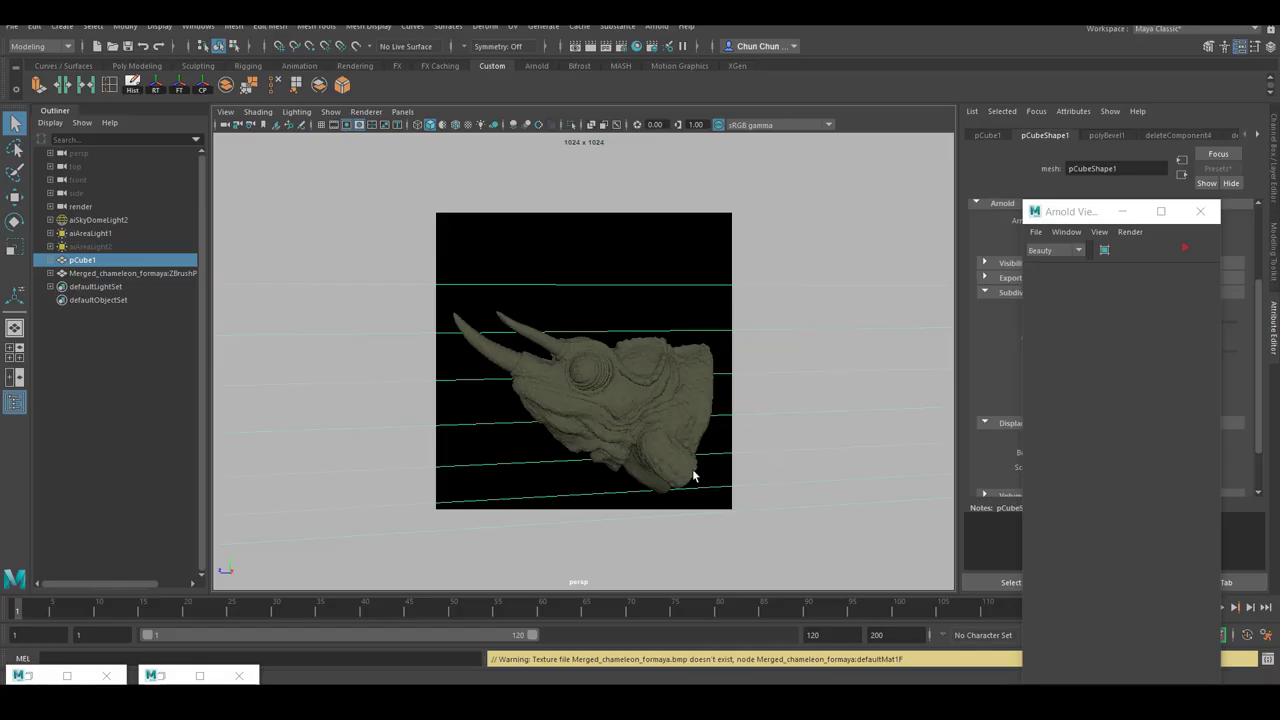
In Maya, inspect the chameleon head against its backdrop from several angles and select the head mesh.
{"action": "right_click_drag", "start_coordinate": [683, 470], "coordinate": [591, 447], "text": "alt"}
{"action": "left_click_drag", "start_coordinate": [591, 447], "coordinate": [566, 392], "text": "alt"}
{"action": "right_click_drag", "start_coordinate": [566, 392], "coordinate": [561, 428], "text": "alt"}
{"action": "right_click_drag", "start_coordinate": [642, 432], "coordinate": [571, 416], "text": "alt"}
{"action": "left_click_drag", "start_coordinate": [633, 478], "coordinate": [658, 305], "text": "alt"}
{"action": "left_click_drag", "start_coordinate": [658, 377], "coordinate": [668, 420], "text": "alt"}
{"action": "left_click", "coordinate": [660, 410]}
Open the Hypershade and review the cham material's Specular and Subsurface settings.
{"action": "left_click", "coordinate": [67, 675]}
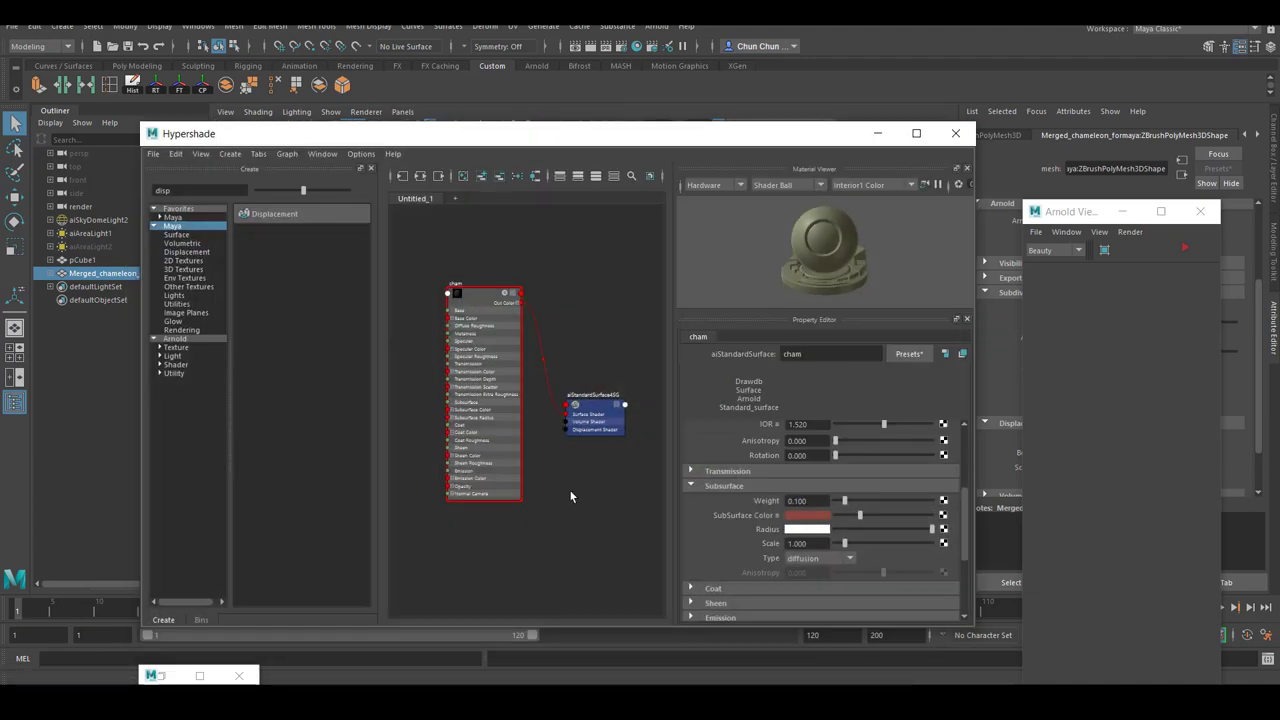
{"action": "scroll", "coordinate": [560, 480], "scroll_direction": "up", "scroll_amount": 5}
{"action": "scroll", "coordinate": [557, 474], "scroll_direction": "down", "scroll_amount": 3}
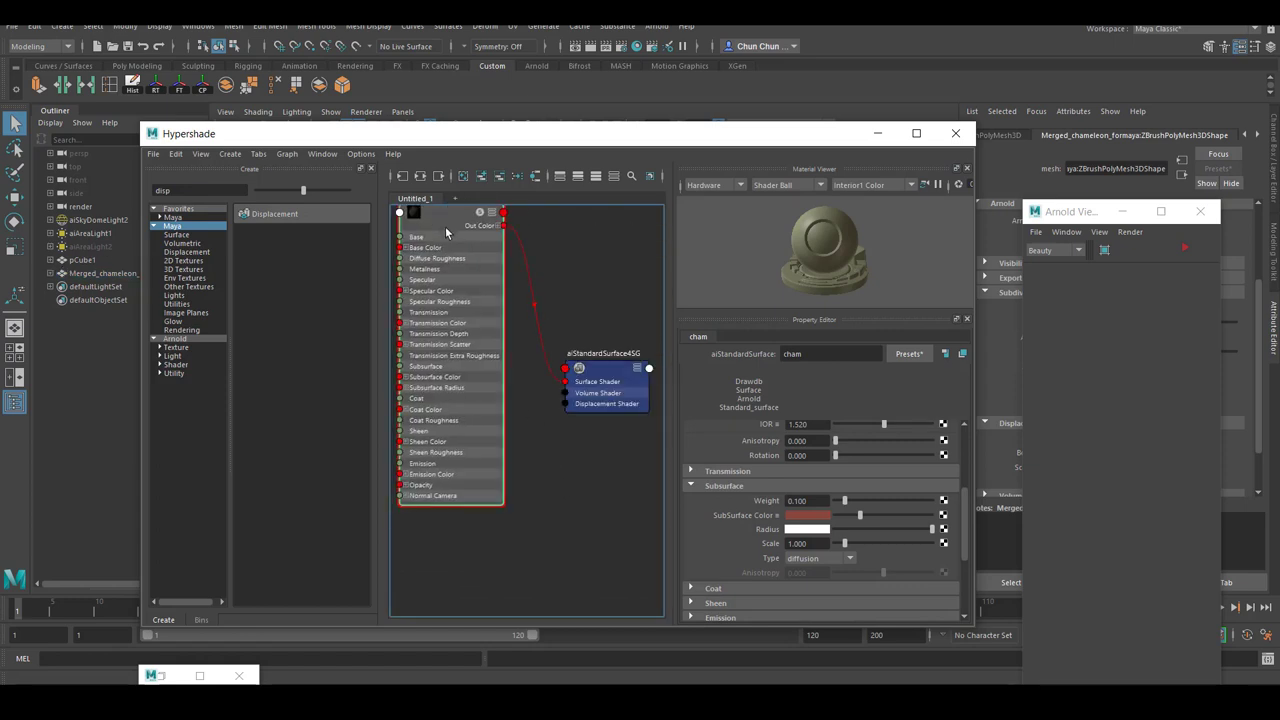
{"action": "left_click_drag", "start_coordinate": [447, 236], "coordinate": [455, 246]}
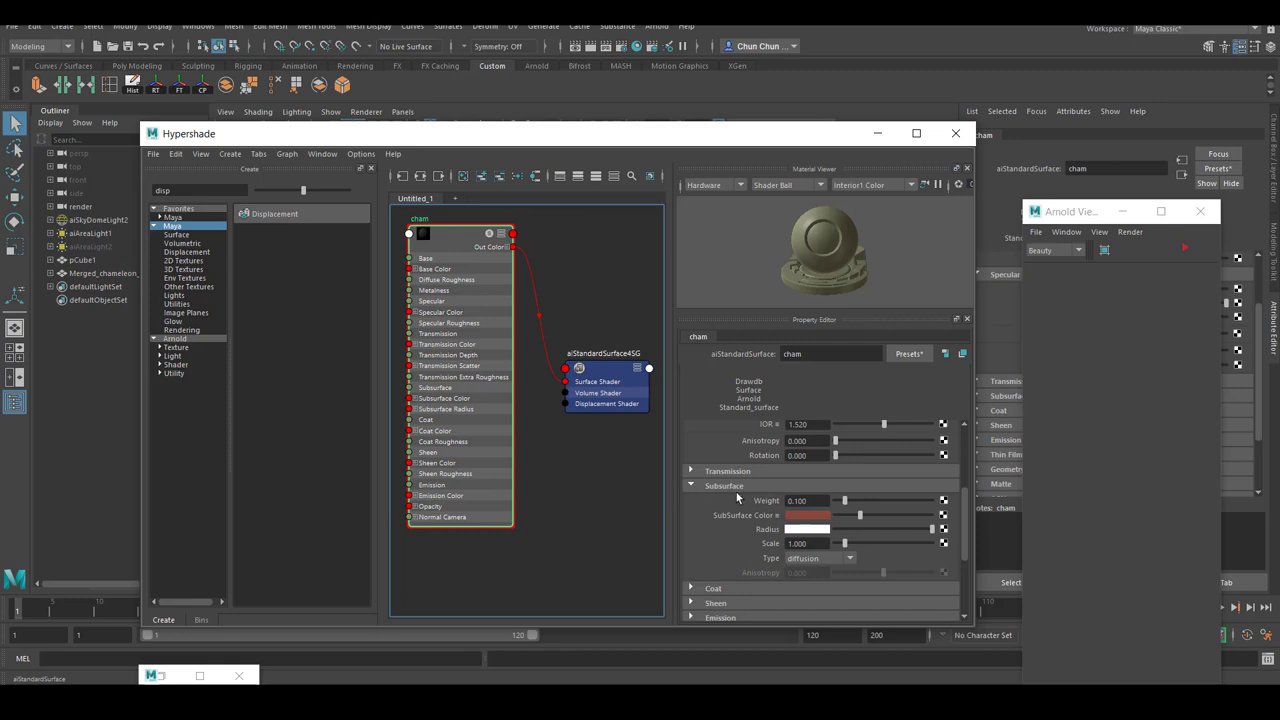
{"action": "left_click_drag", "start_coordinate": [963, 511], "coordinate": [963, 523]}
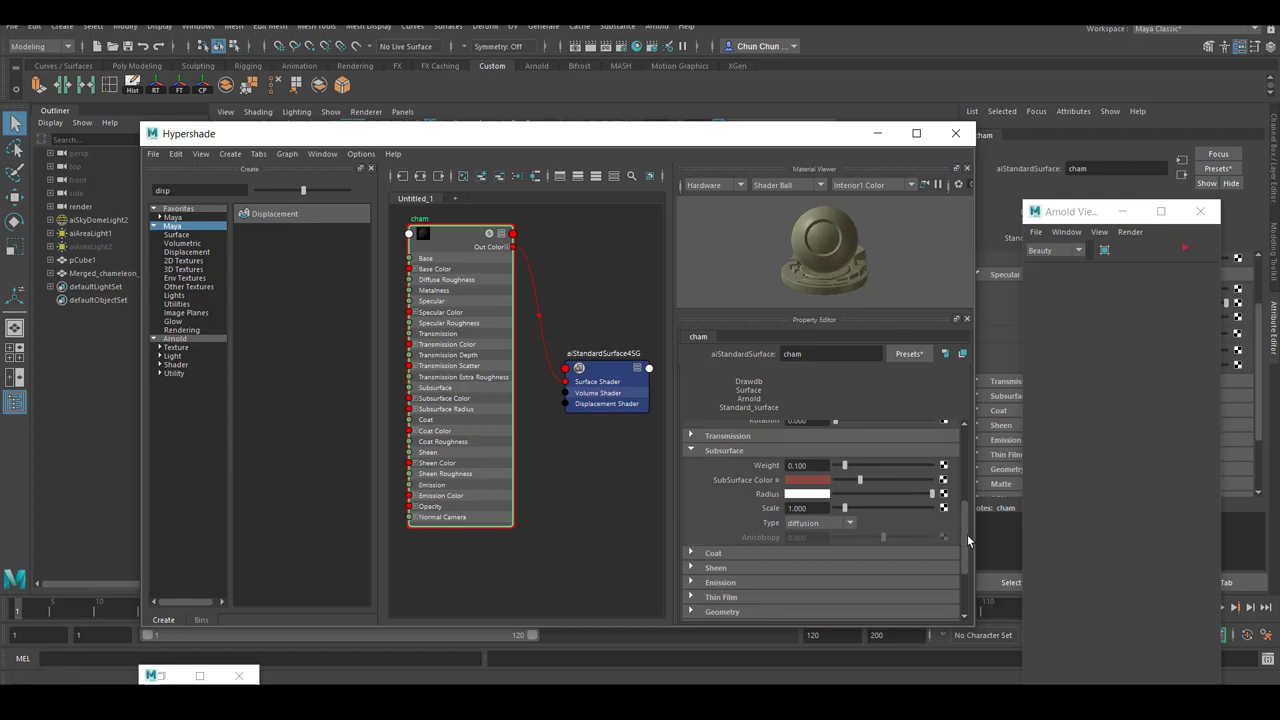
{"action": "left_click_drag", "start_coordinate": [965, 534], "coordinate": [965, 500]}
{"action": "scroll", "coordinate": [557, 483], "scroll_direction": "down", "scroll_amount": 9}
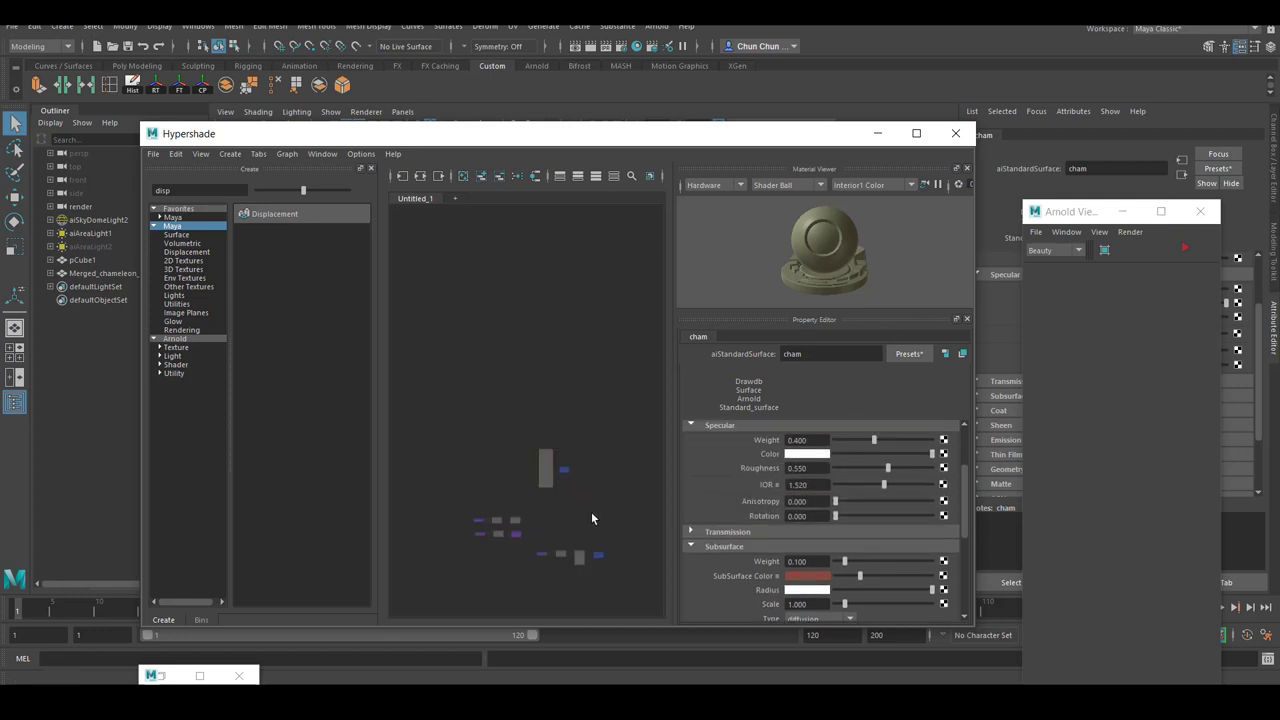
Look over the other material networks in the graph, including the imported default material, and minimize the Hypershade.
{"action": "middle_click_drag", "start_coordinate": [580, 540], "coordinate": [560, 428], "text": "alt"}
{"action": "scroll", "coordinate": [560, 428], "scroll_direction": "up", "scroll_amount": 7}
{"action": "scroll", "coordinate": [586, 482], "scroll_direction": "up", "scroll_amount": 3}
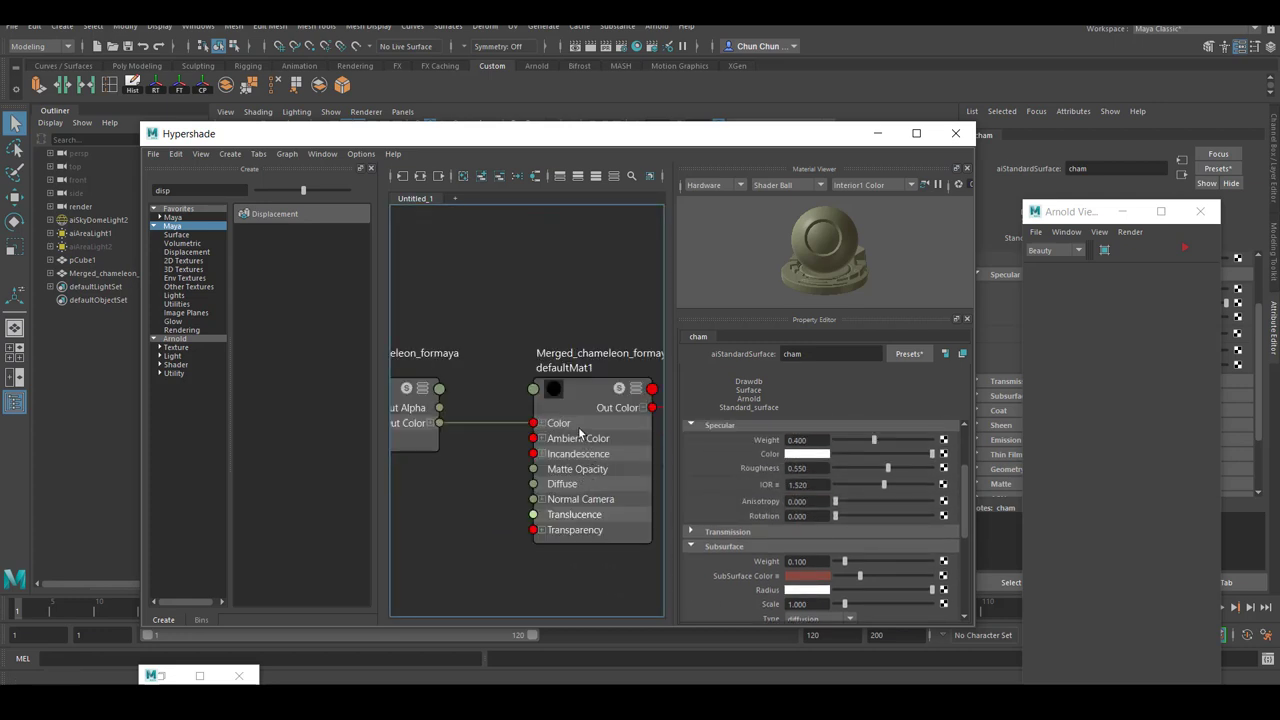
{"action": "scroll", "coordinate": [577, 424], "scroll_direction": "down", "scroll_amount": 10}
{"action": "middle_click_drag", "start_coordinate": [545, 321], "coordinate": [549, 445], "text": "alt"}
{"action": "scroll", "coordinate": [549, 445], "scroll_direction": "up", "scroll_amount": 4}
{"action": "left_click_drag", "start_coordinate": [812, 141], "coordinate": [768, 148]}
{"action": "left_click", "coordinate": [844, 136]}
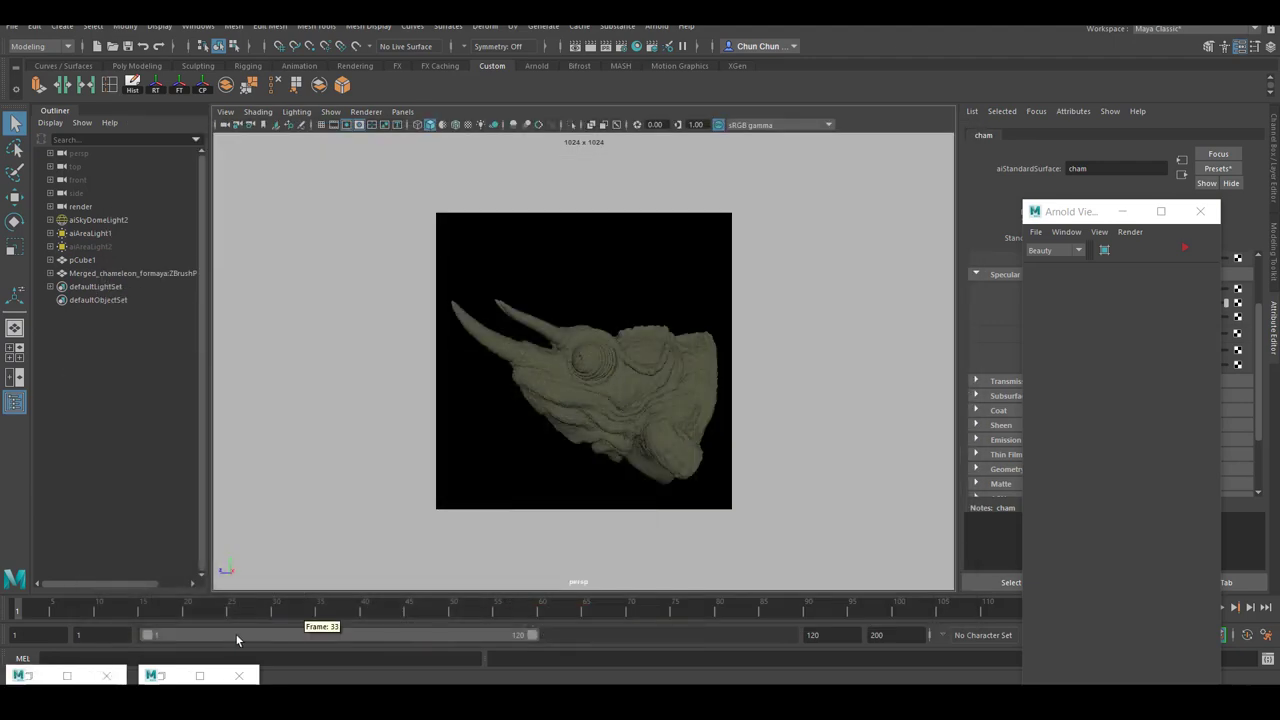
Bring the Hypershade back and review the displacement texture network feeding the cham shading group.
{"action": "left_click", "coordinate": [161, 676]}
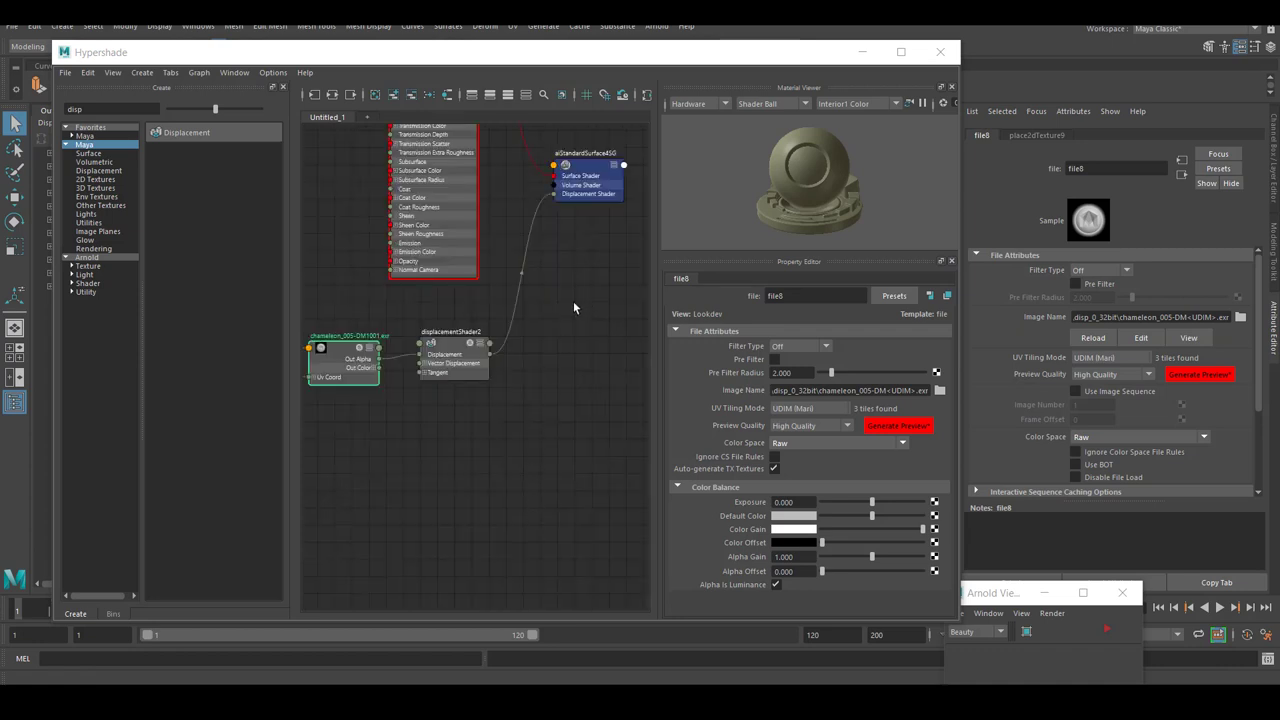
{"action": "middle_click_drag", "start_coordinate": [574, 314], "coordinate": [514, 434], "text": "alt"}
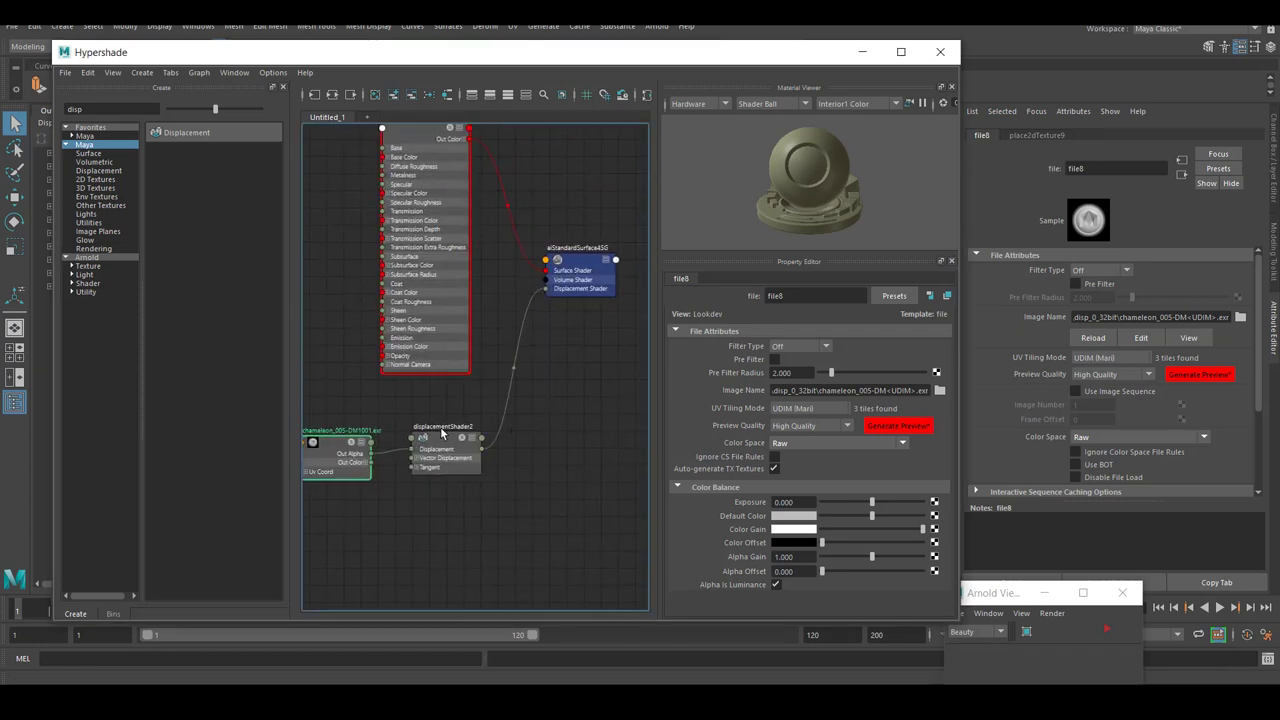
{"action": "scroll", "coordinate": [600, 363], "scroll_direction": "down", "scroll_amount": 3}
{"action": "middle_click_drag", "start_coordinate": [520, 421], "coordinate": [543, 437], "text": "alt"}
{"action": "scroll", "coordinate": [543, 437], "scroll_direction": "up", "scroll_amount": 2}
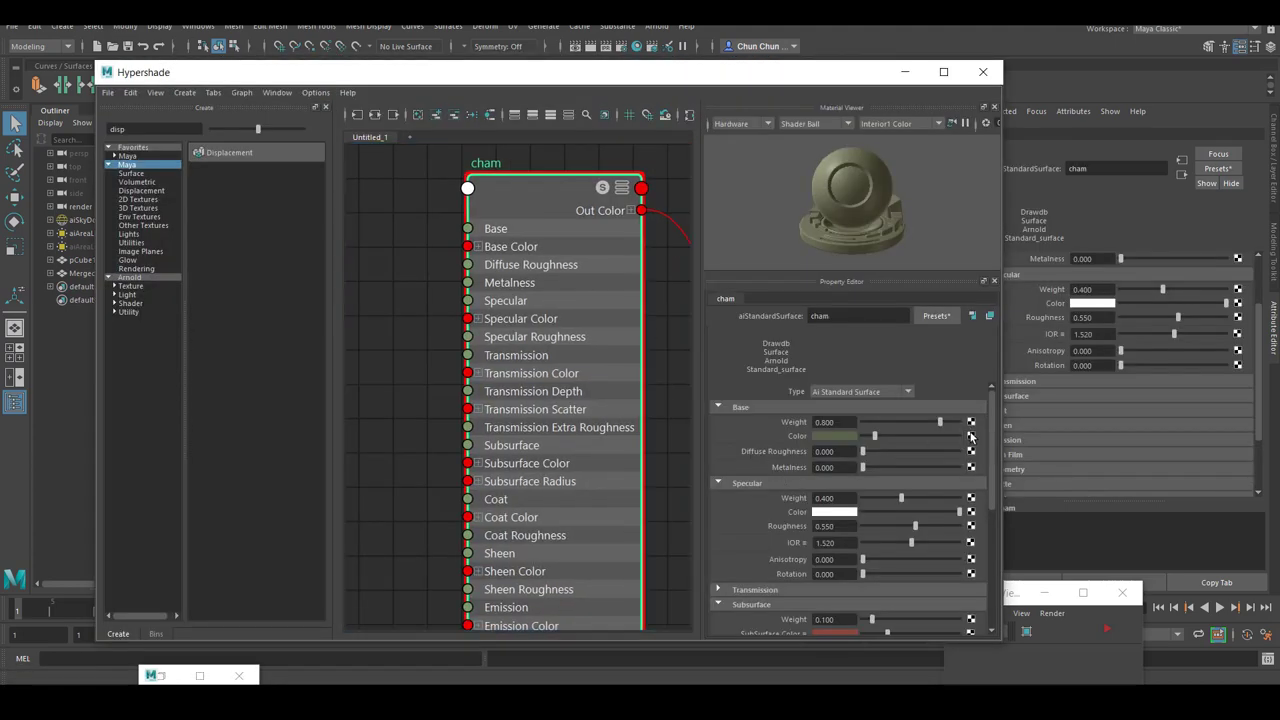
Connect a new File texture to the cham material's Base Color and set its Filter Type to Off.
{"action": "left_click", "coordinate": [975, 436]}
{"action": "left_click", "coordinate": [470, 357]}
{"action": "left_click", "coordinate": [589, 305]}
{"action": "left_click", "coordinate": [842, 368]}
{"action": "left_click", "coordinate": [842, 381]}
Load diffuse.1001.tif from the Map Export\Mari folder into the file texture and set UV Tiling Mode to UDIM (Mari).
{"action": "left_click", "coordinate": [982, 410]}
{"action": "type", "text": "C:\\Work\\YouTube\\Video Edit\\010_Organic Texturing Full Process_Chameleon\\Map Export\\Mari"}
{"action": "key", "text": "Return"}
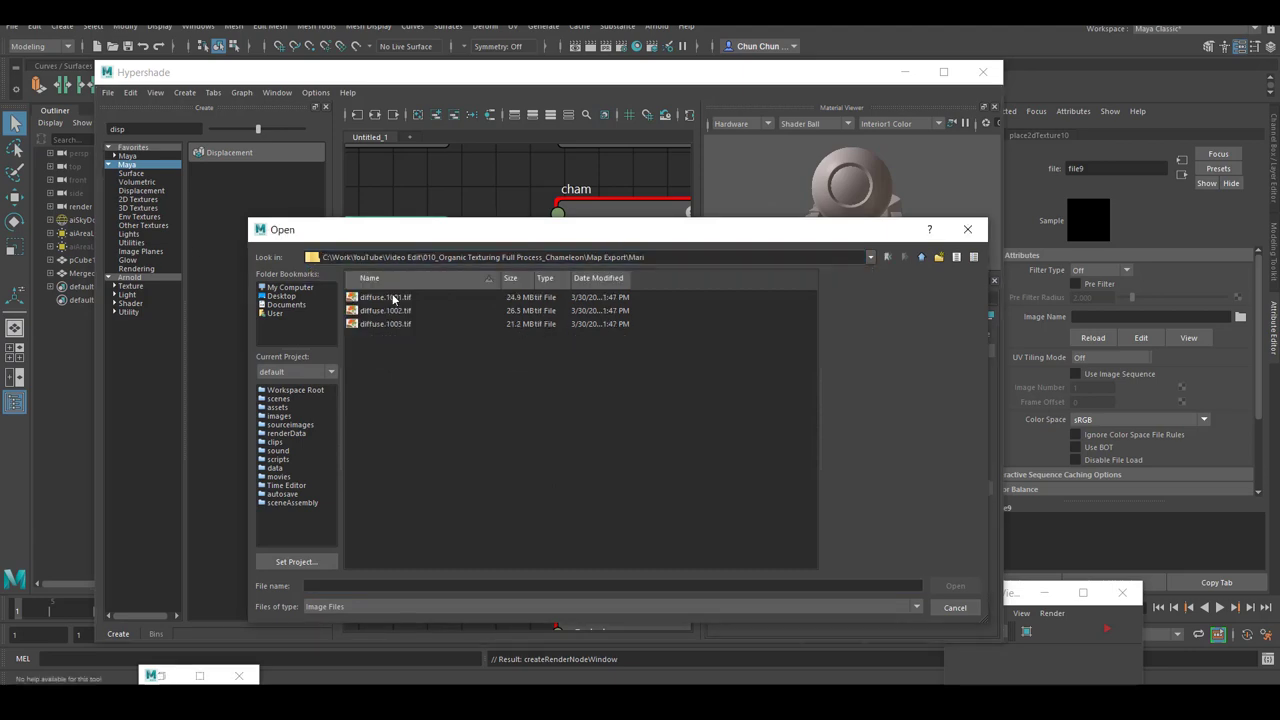
{"action": "left_click", "coordinate": [390, 297]}
{"action": "left_click", "coordinate": [955, 586]}
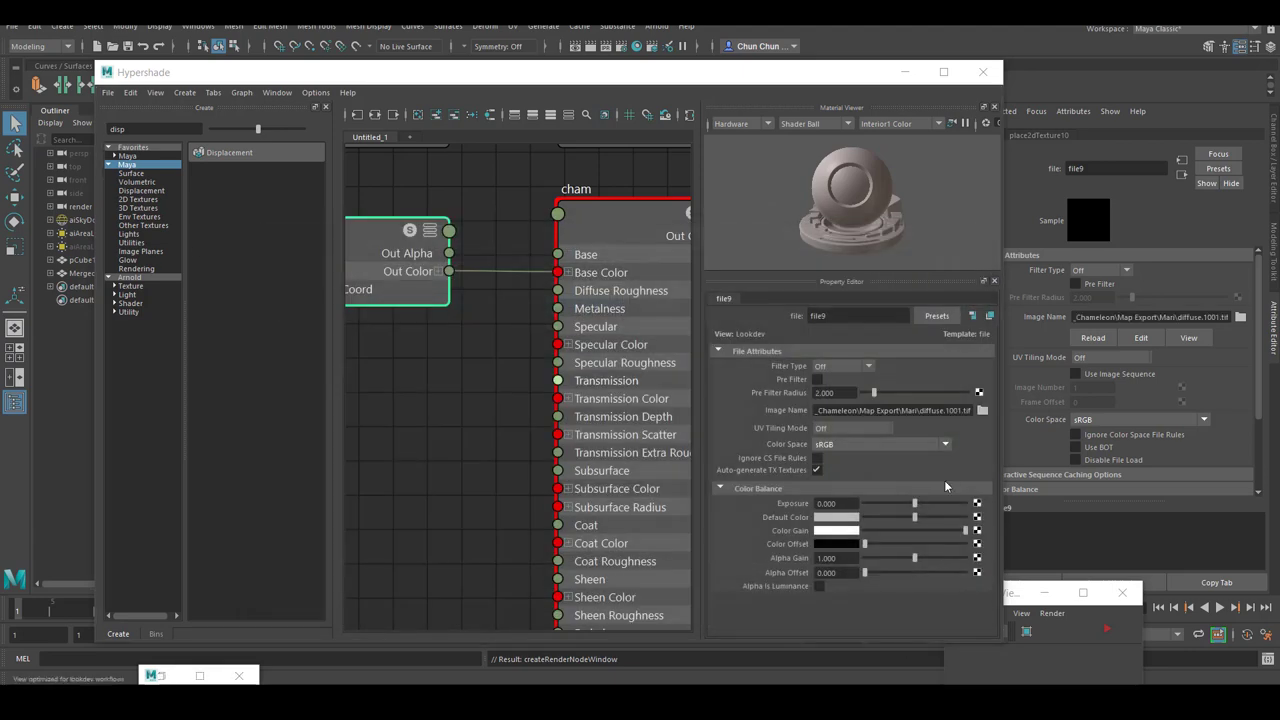
{"action": "left_click", "coordinate": [870, 429]}
{"action": "left_click", "coordinate": [852, 483]}
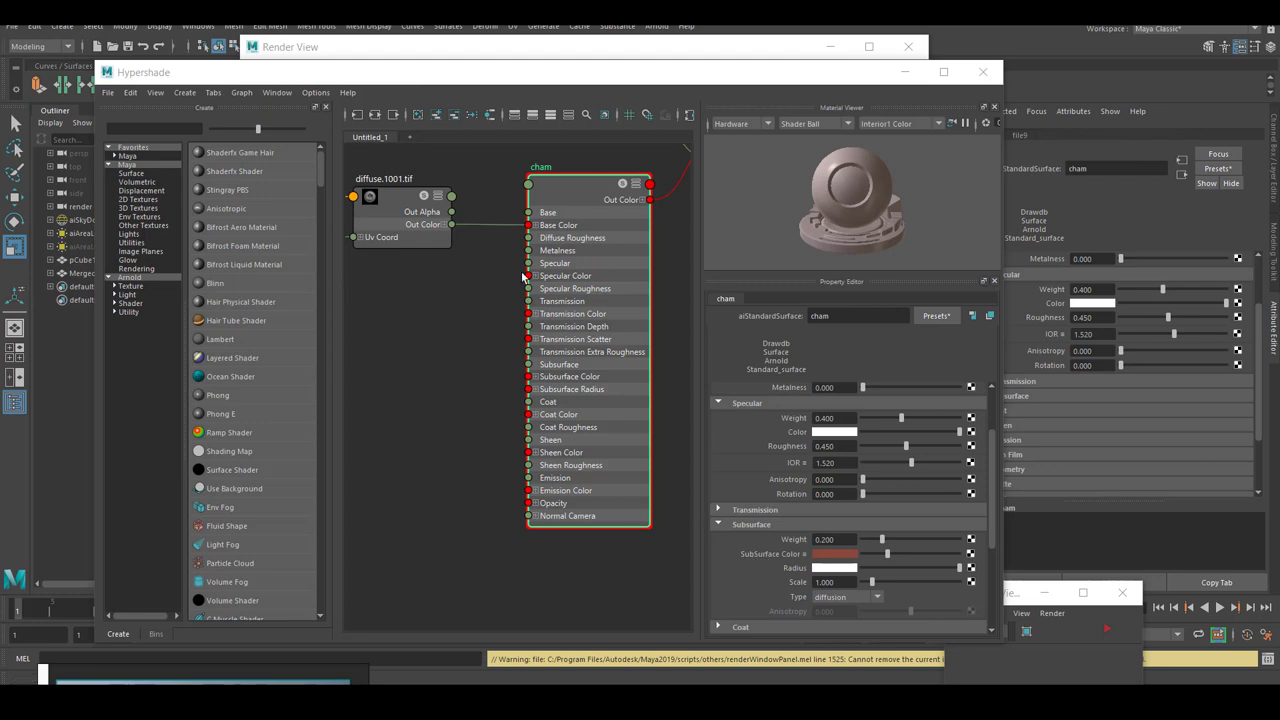
Review the cham shading network with its diffuse and displacement textures in the node graph.
{"action": "scroll", "coordinate": [455, 460], "scroll_direction": "down", "scroll_amount": 5}
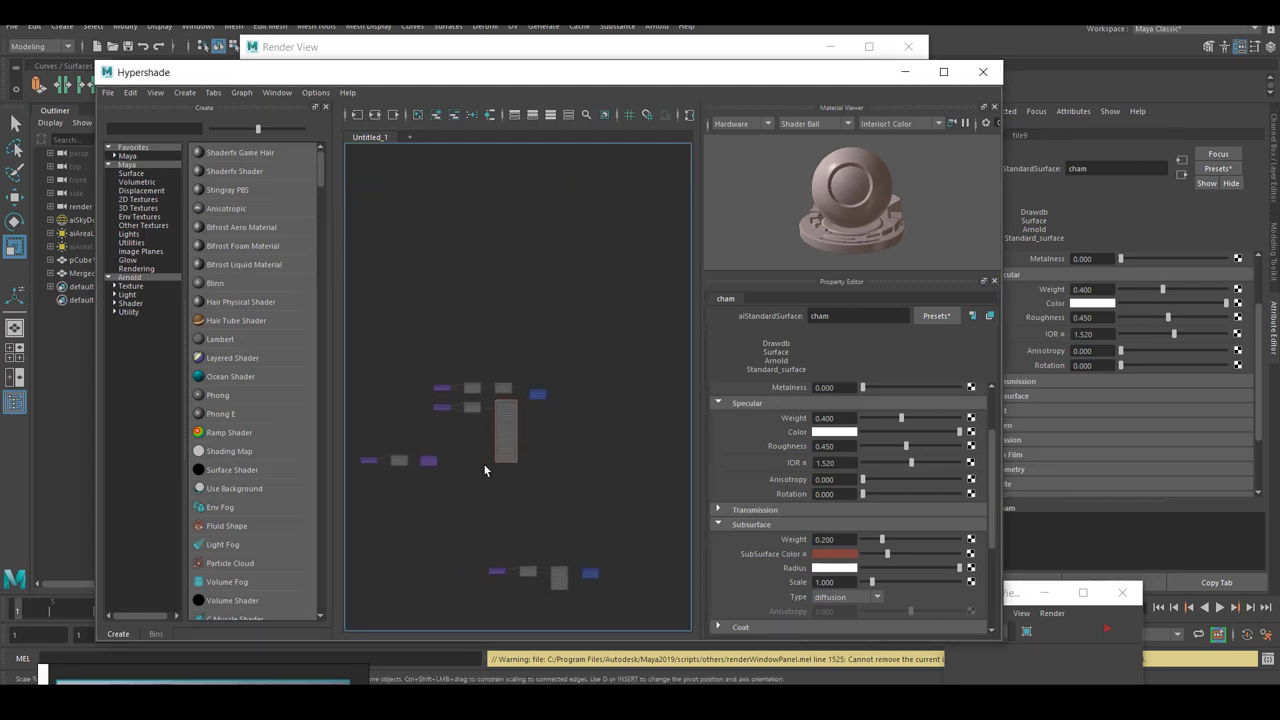
{"action": "scroll", "coordinate": [480, 420], "scroll_direction": "up", "scroll_amount": 5}
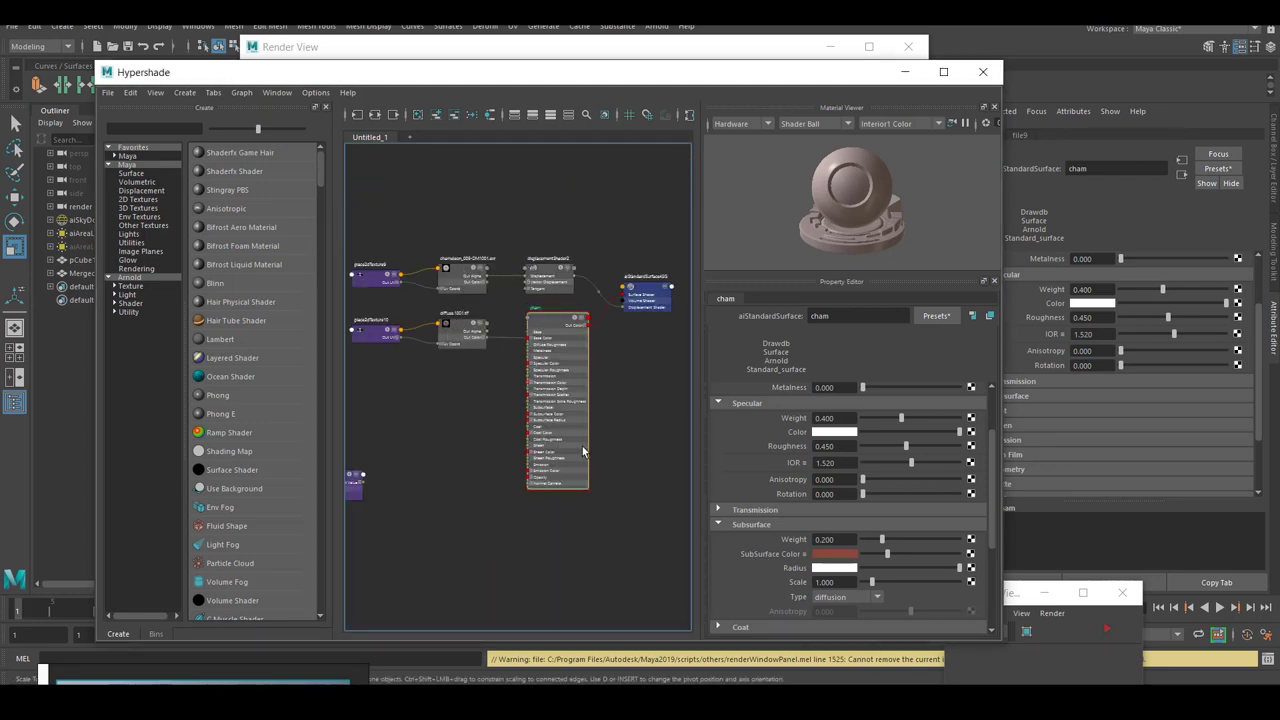
{"action": "scroll", "coordinate": [636, 514], "scroll_direction": "down", "scroll_amount": 2}
{"action": "scroll", "coordinate": [636, 512], "scroll_direction": "up", "scroll_amount": 8}
{"action": "middle_click_drag", "start_coordinate": [506, 258], "coordinate": [574, 515], "text": "alt"}
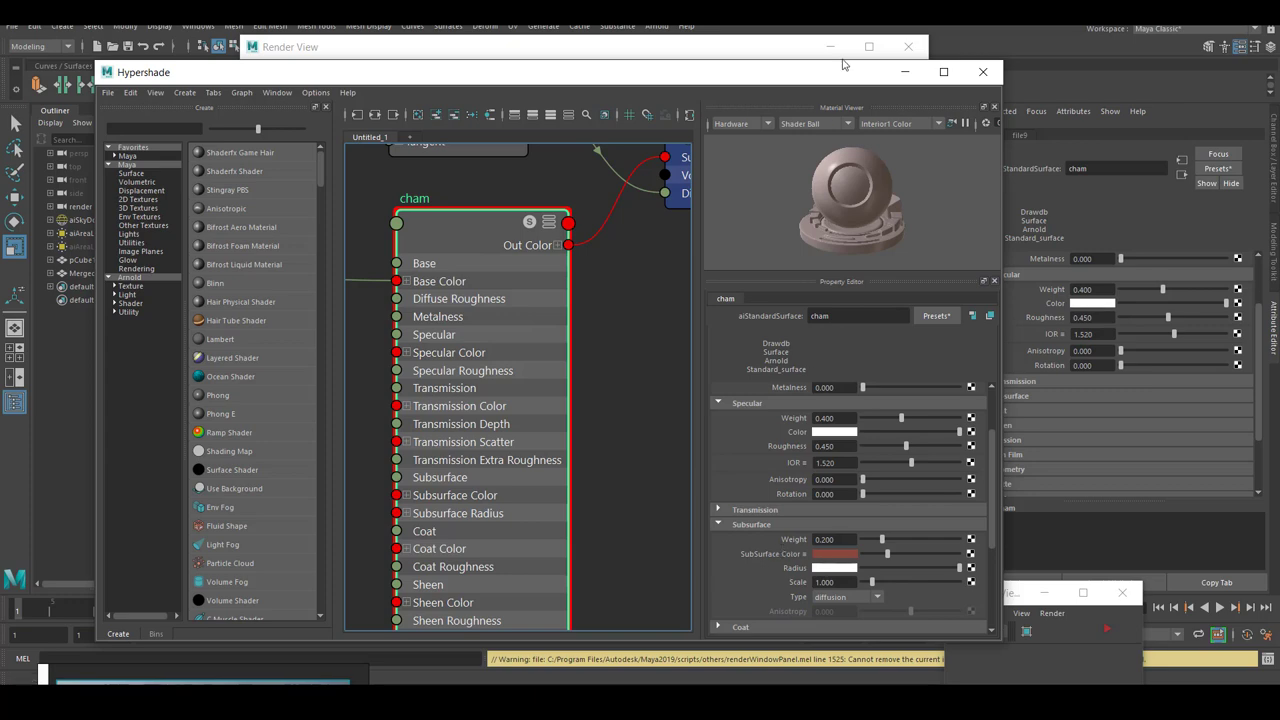
Minimize the Hypershade and compare the stored chameleon renders in the Render View.
{"action": "left_click", "coordinate": [904, 72]}
{"action": "left_click_drag", "start_coordinate": [757, 50], "coordinate": [772, 53]}
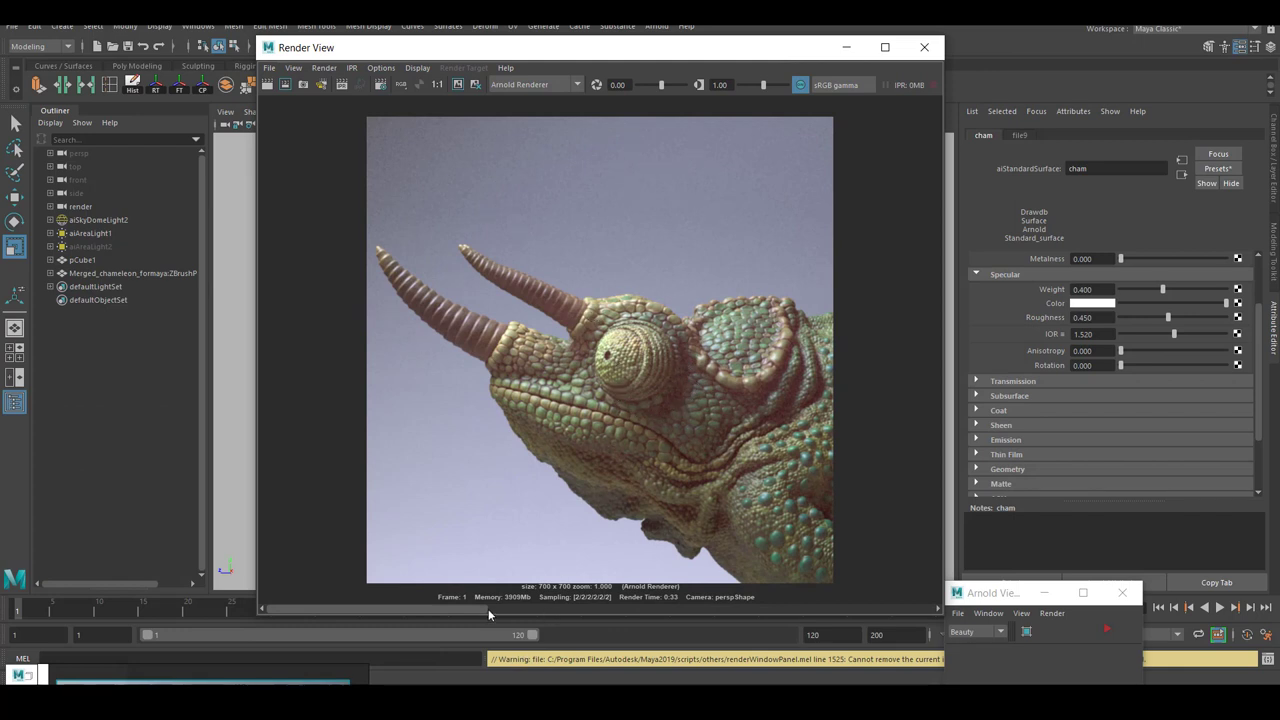
{"action": "left_click_drag", "start_coordinate": [480, 608], "coordinate": [611, 607]}
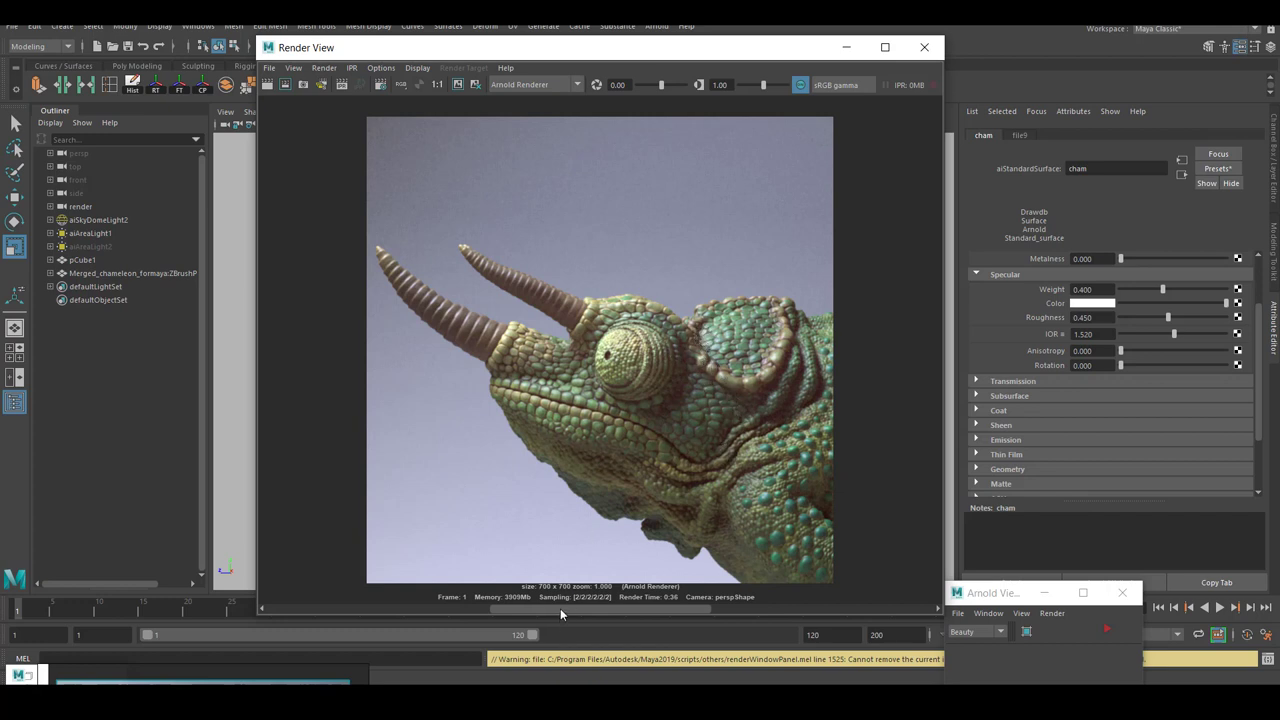
{"action": "left_click_drag", "start_coordinate": [558, 608], "coordinate": [501, 606]}
{"action": "left_click", "coordinate": [418, 609]}
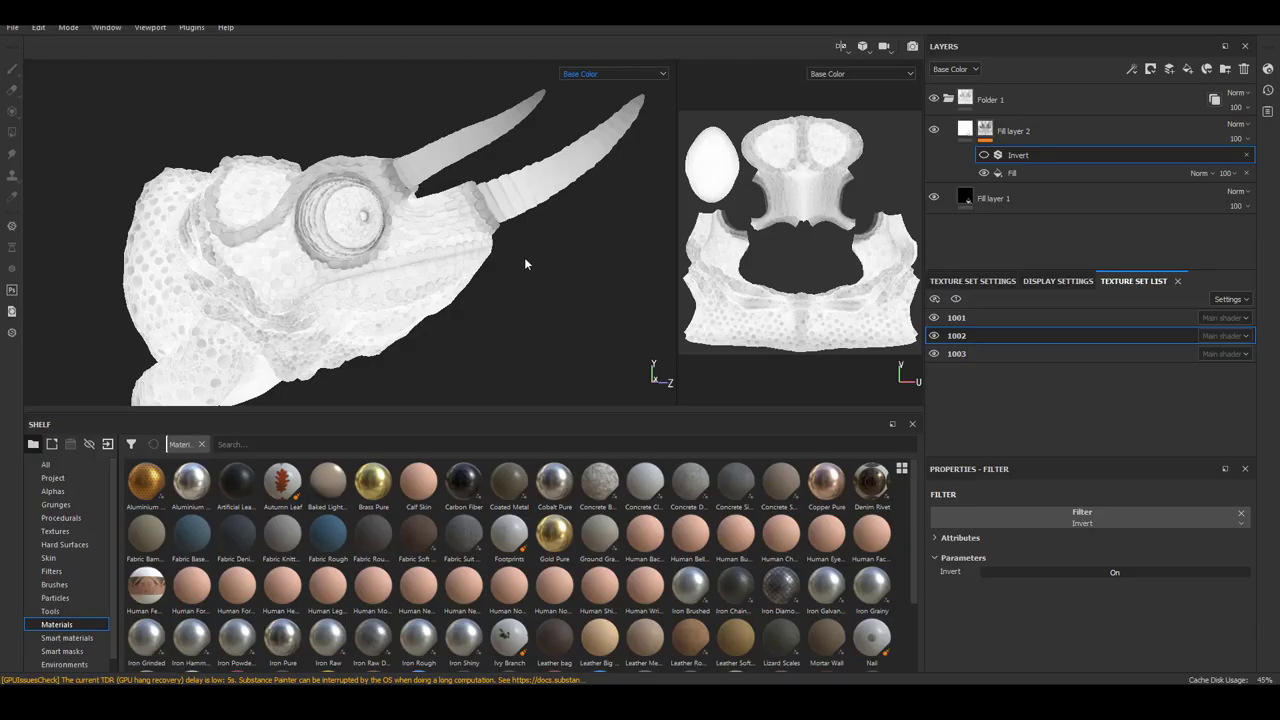
In Substance Painter, enable the Invert filter on Fill layer 2's mask and inspect the mask on the head.
{"action": "scroll", "coordinate": [448, 279], "scroll_direction": "up", "scroll_amount": 5}
{"action": "left_click_drag", "start_coordinate": [448, 279], "coordinate": [438, 285], "text": "alt"}
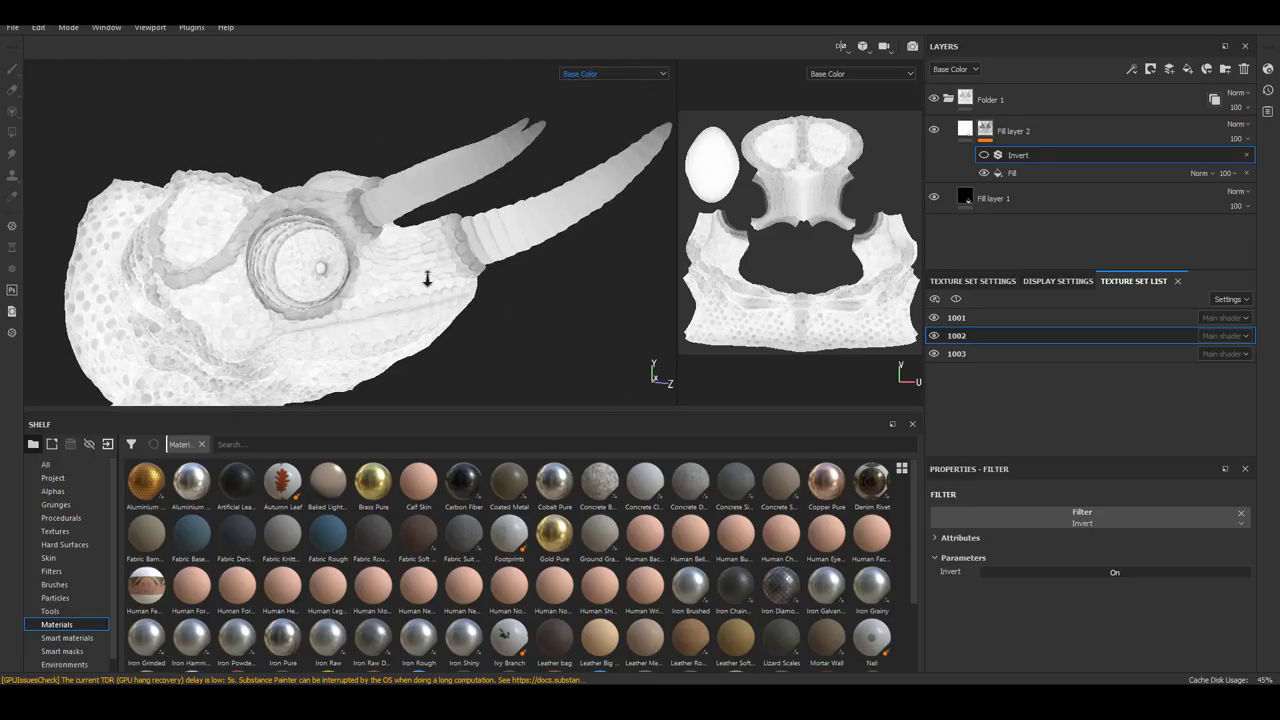
{"action": "scroll", "coordinate": [438, 285], "scroll_direction": "up", "scroll_amount": 1}
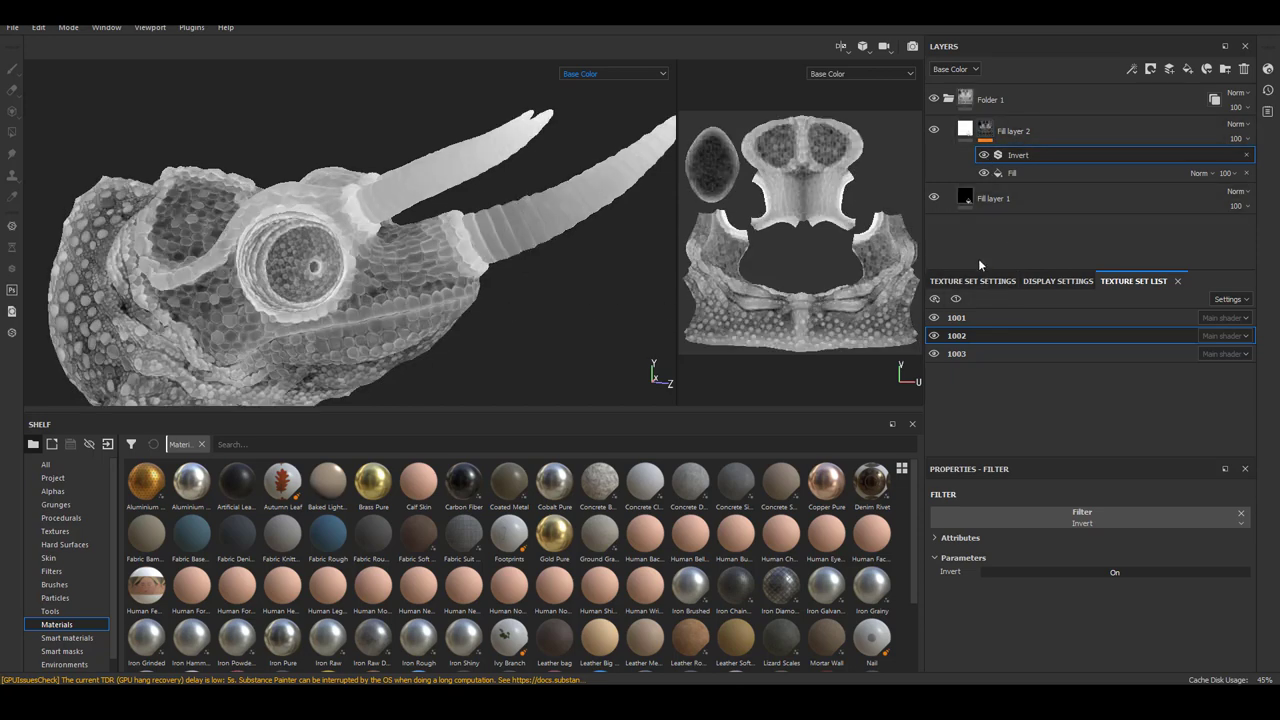
{"action": "left_click_drag", "start_coordinate": [450, 340], "coordinate": [428, 359], "text": "alt"}
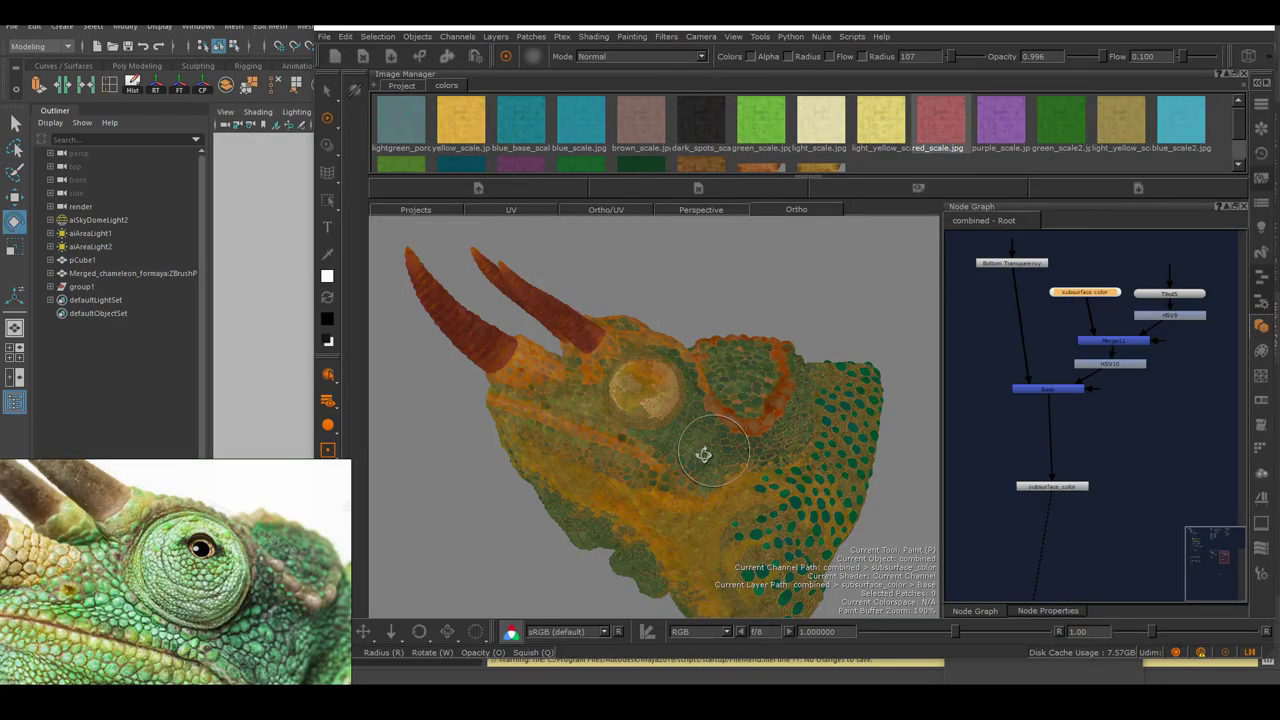
In Mari, compare the subsurface color paint node with the final subsurface_color channel output on the head.
{"action": "left_click_drag", "start_coordinate": [699, 457], "coordinate": [646, 409], "text": "alt"}
{"action": "right_click_drag", "start_coordinate": [646, 409], "coordinate": [674, 395], "text": "alt"}
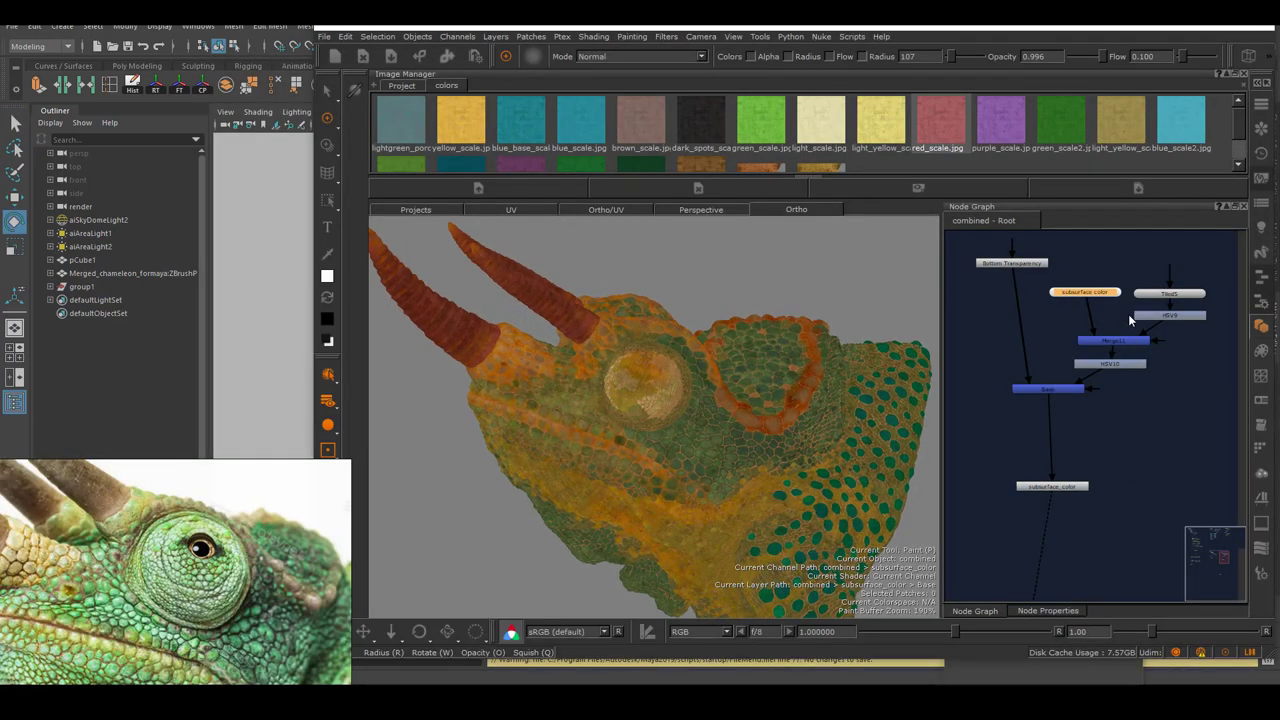
{"action": "left_click", "coordinate": [1102, 295]}
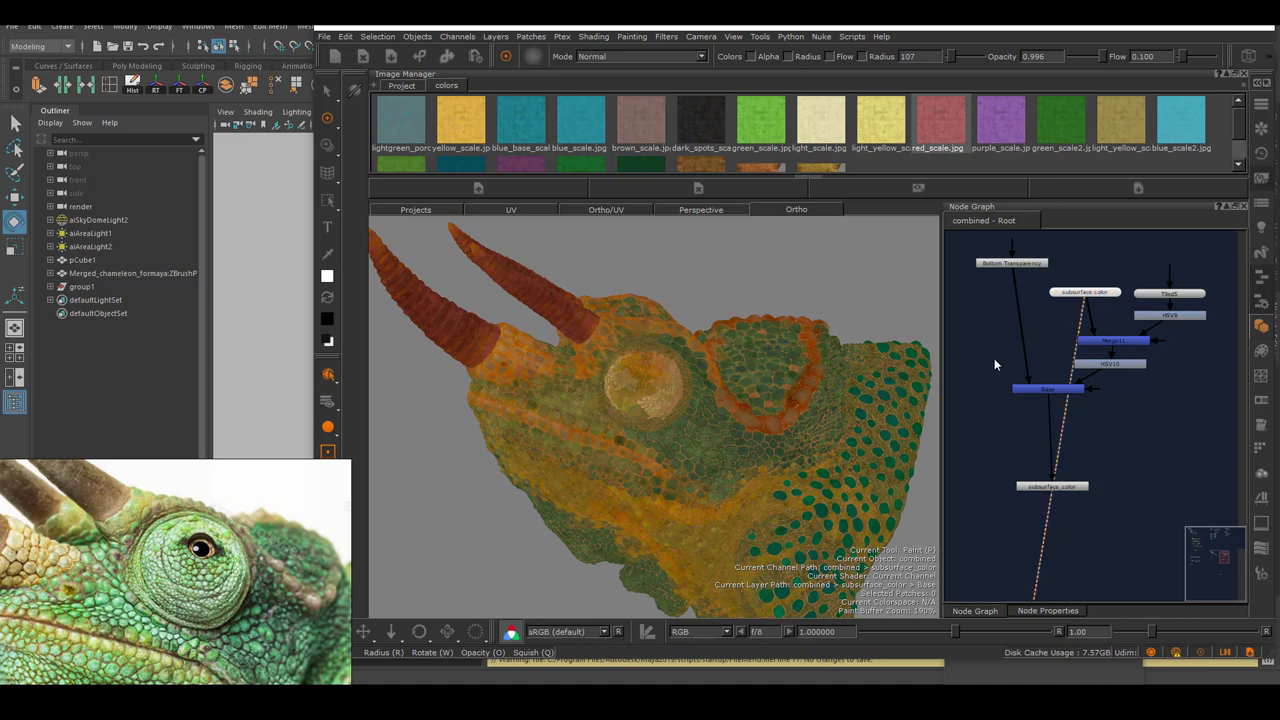
{"action": "left_click", "coordinate": [1170, 294]}
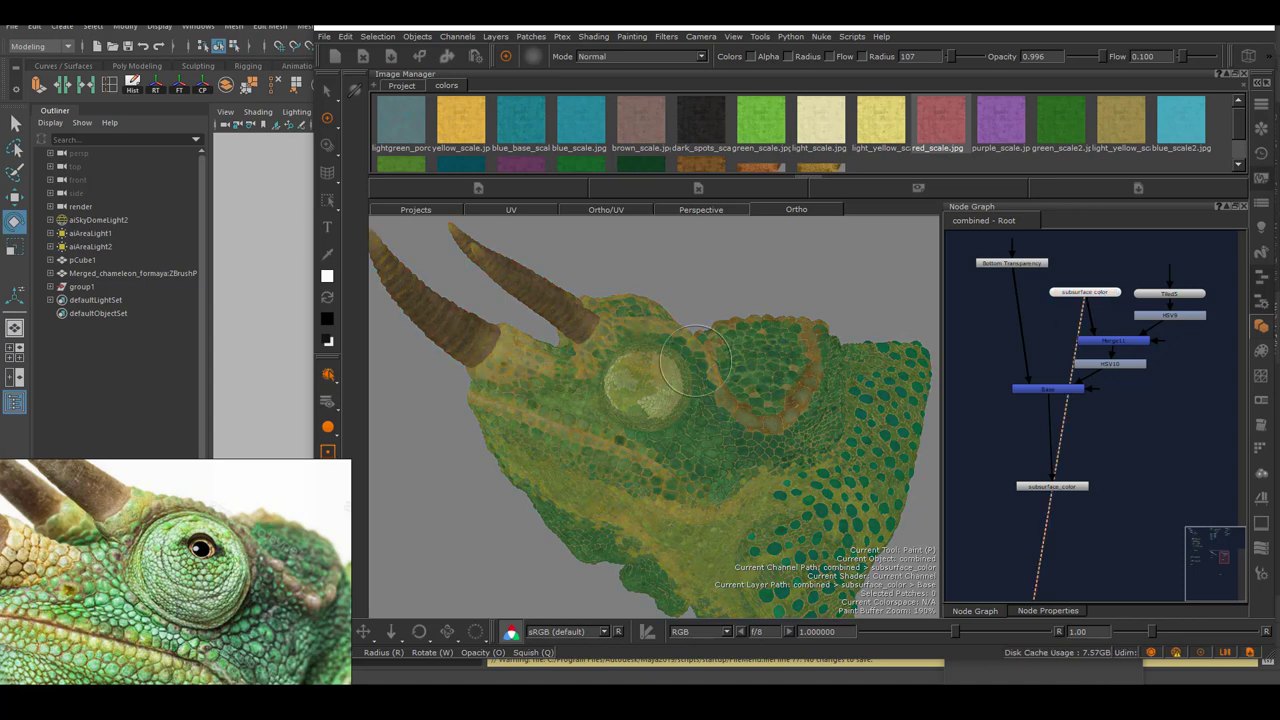
{"action": "left_click", "coordinate": [1073, 488]}
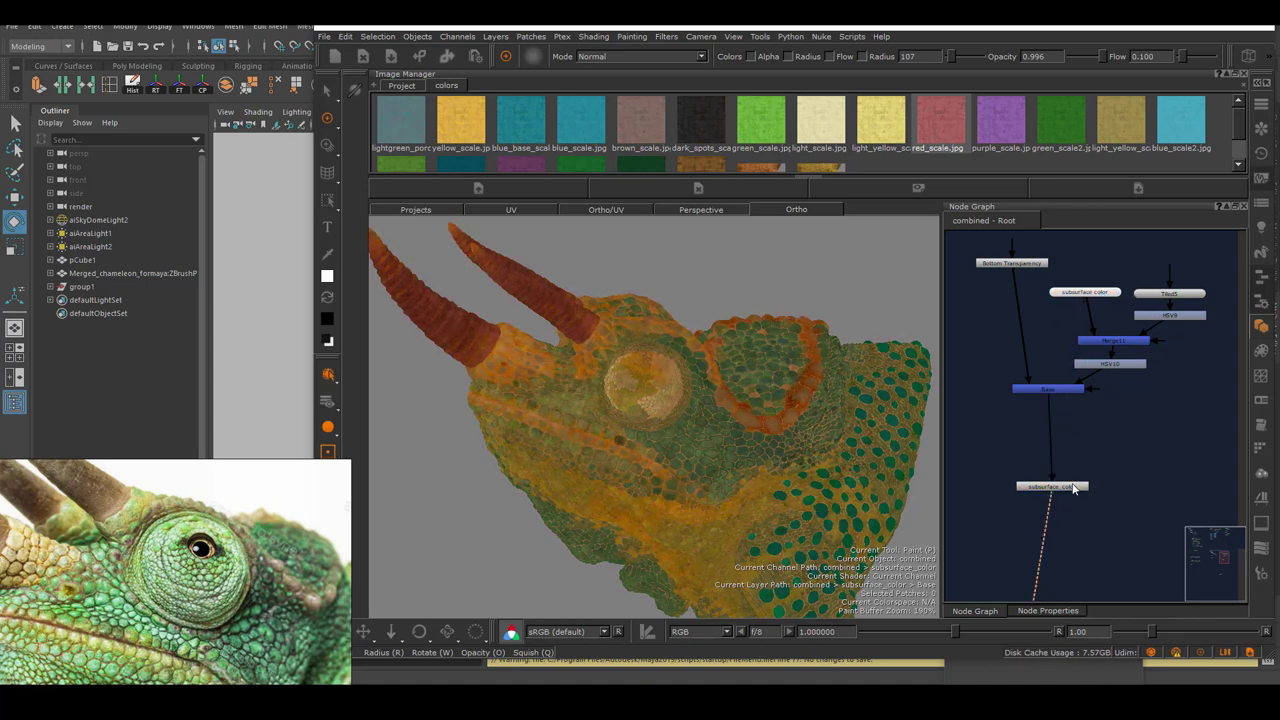
Locate the subsurface weight network built from the thickness map and display its channel output on the head.
{"action": "scroll", "coordinate": [1100, 418], "scroll_direction": "down", "scroll_amount": 3}
{"action": "middle_click_drag", "start_coordinate": [1030, 452], "coordinate": [1171, 442]}
{"action": "scroll", "coordinate": [1085, 416], "scroll_direction": "up", "scroll_amount": 2}
{"action": "middle_click_drag", "start_coordinate": [1012, 388], "coordinate": [1117, 424]}
{"action": "scroll", "coordinate": [1098, 412], "scroll_direction": "up", "scroll_amount": 3}
{"action": "middle_click_drag", "start_coordinate": [1084, 472], "coordinate": [1046, 519]}
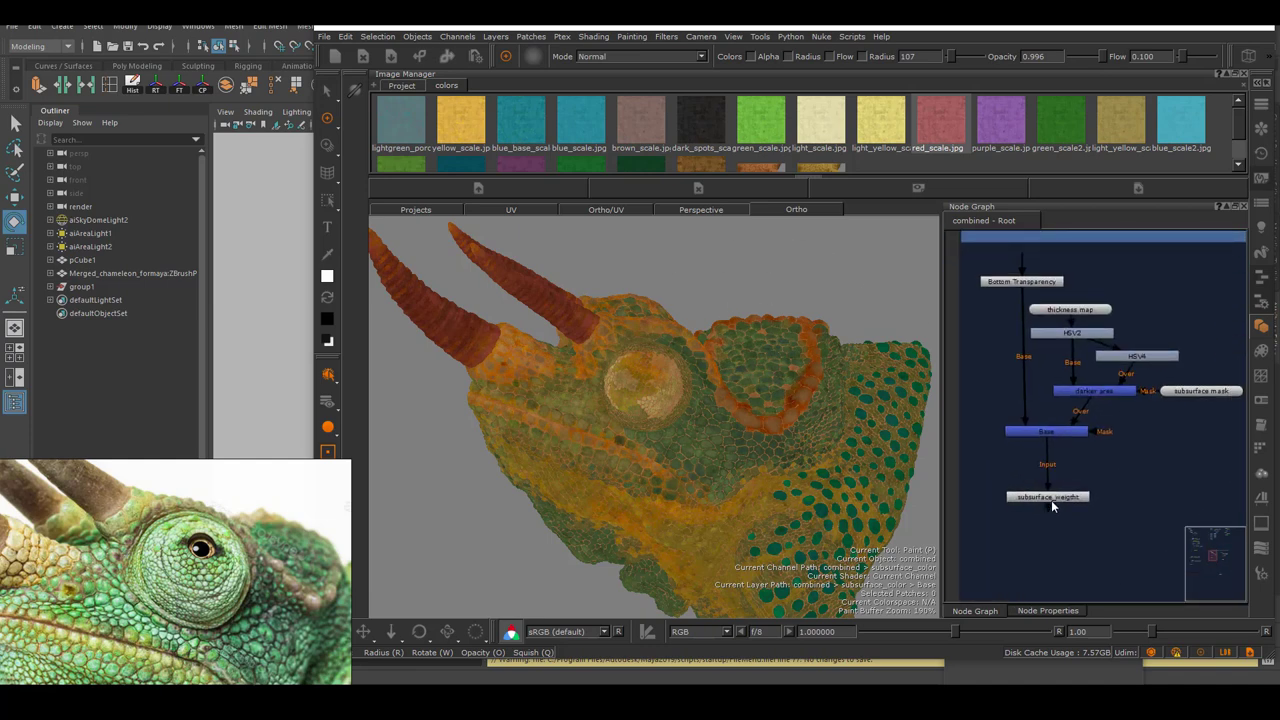
{"action": "left_click", "coordinate": [1055, 505]}
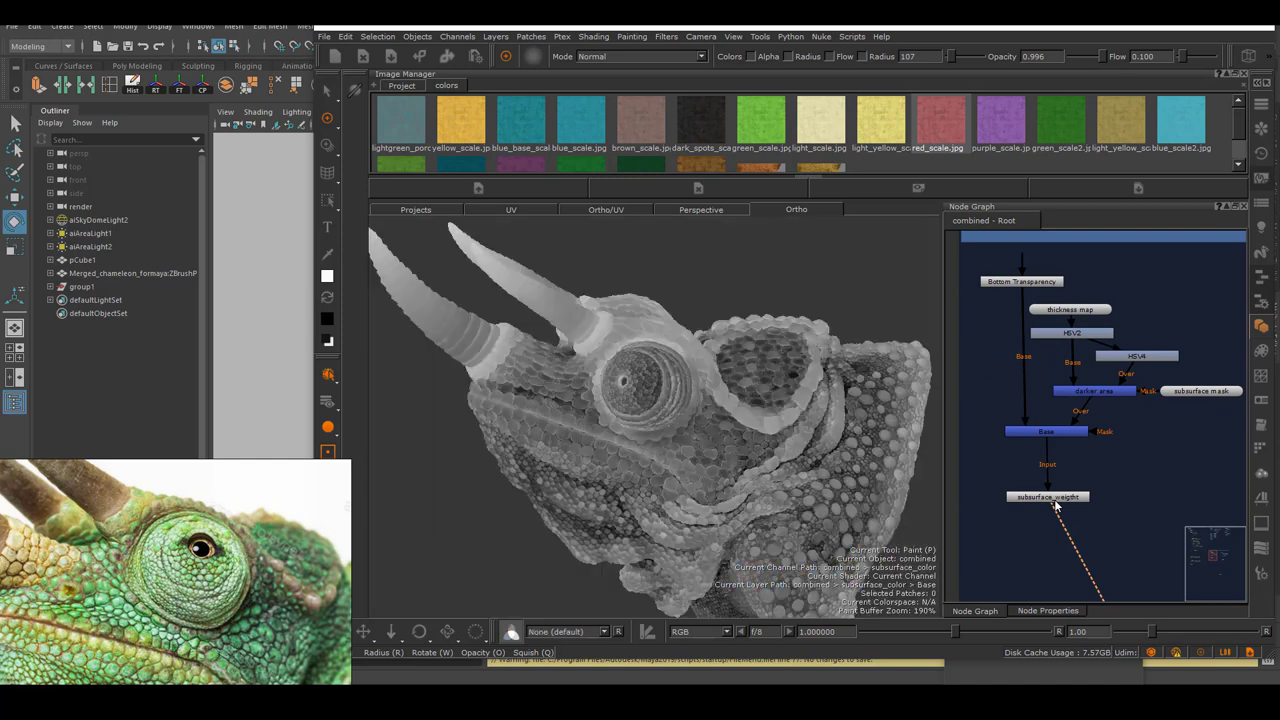
Compare the original thickness map node with the final subsurface weight channel output around the chameleon's eye.
{"action": "right_click_drag", "start_coordinate": [686, 433], "coordinate": [735, 375], "text": "alt"}
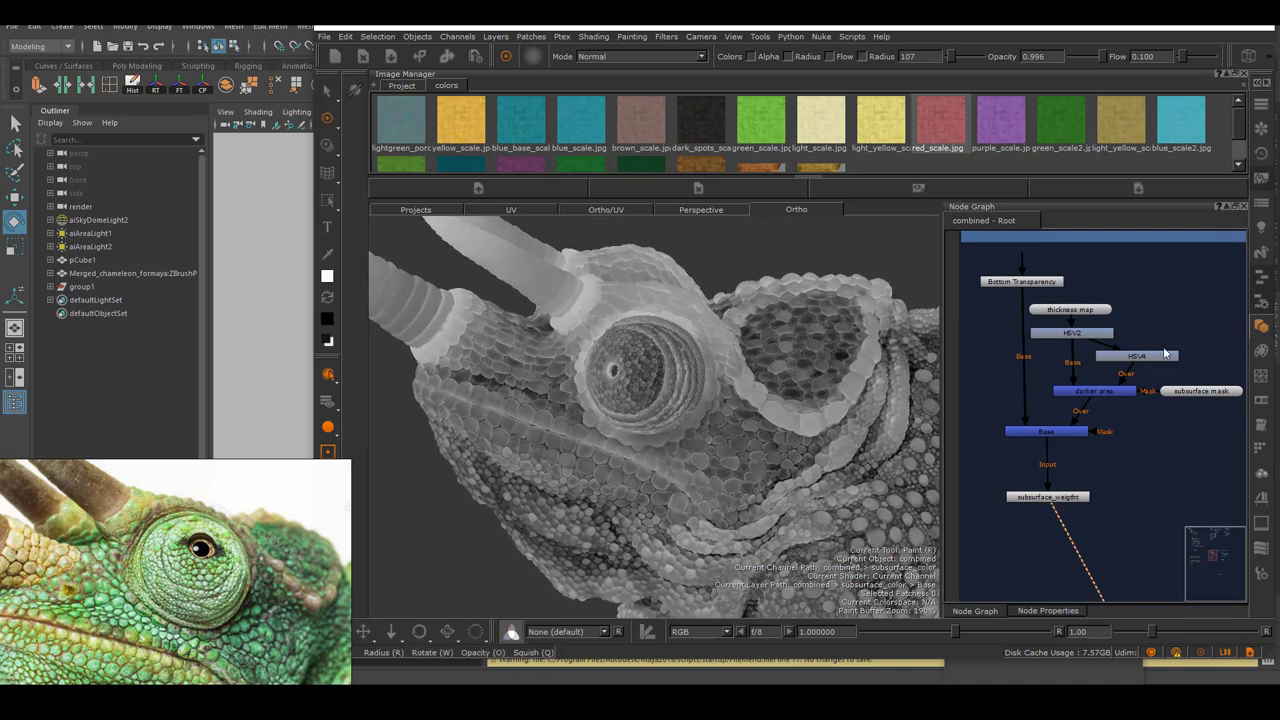
{"action": "left_click", "coordinate": [1197, 392]}
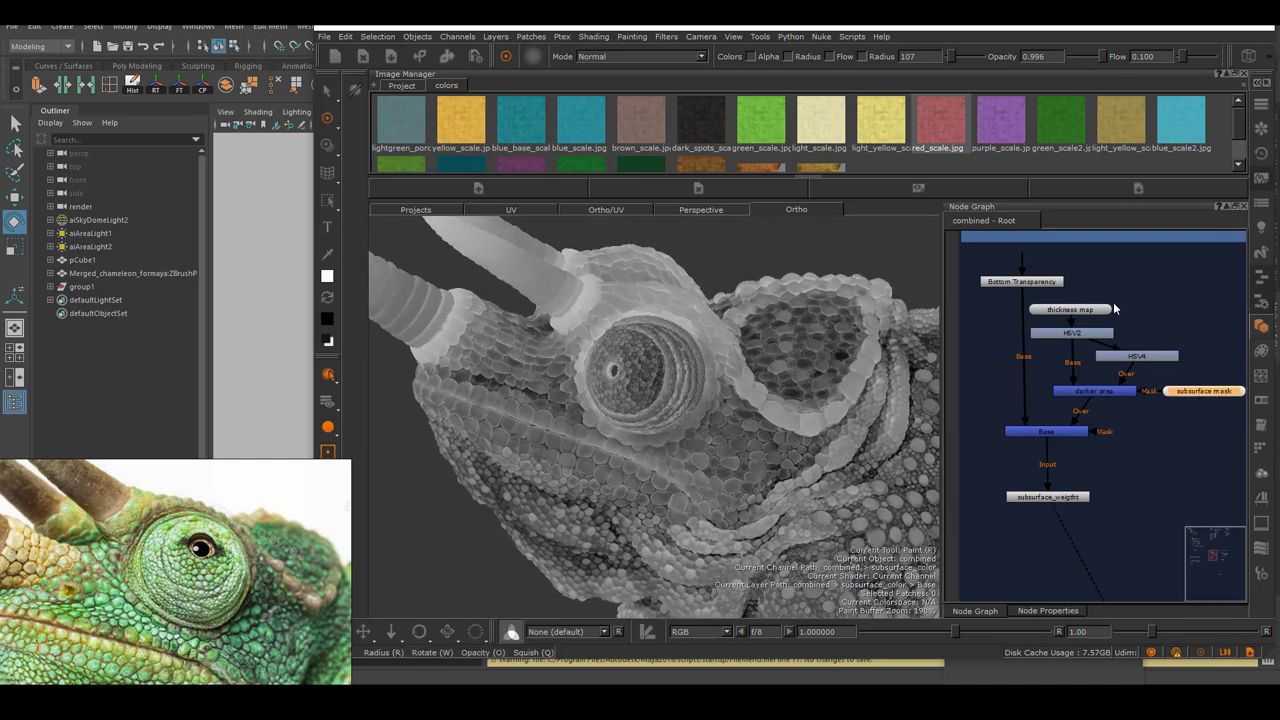
{"action": "left_click", "coordinate": [1080, 311]}
{"action": "key", "text": "1"}
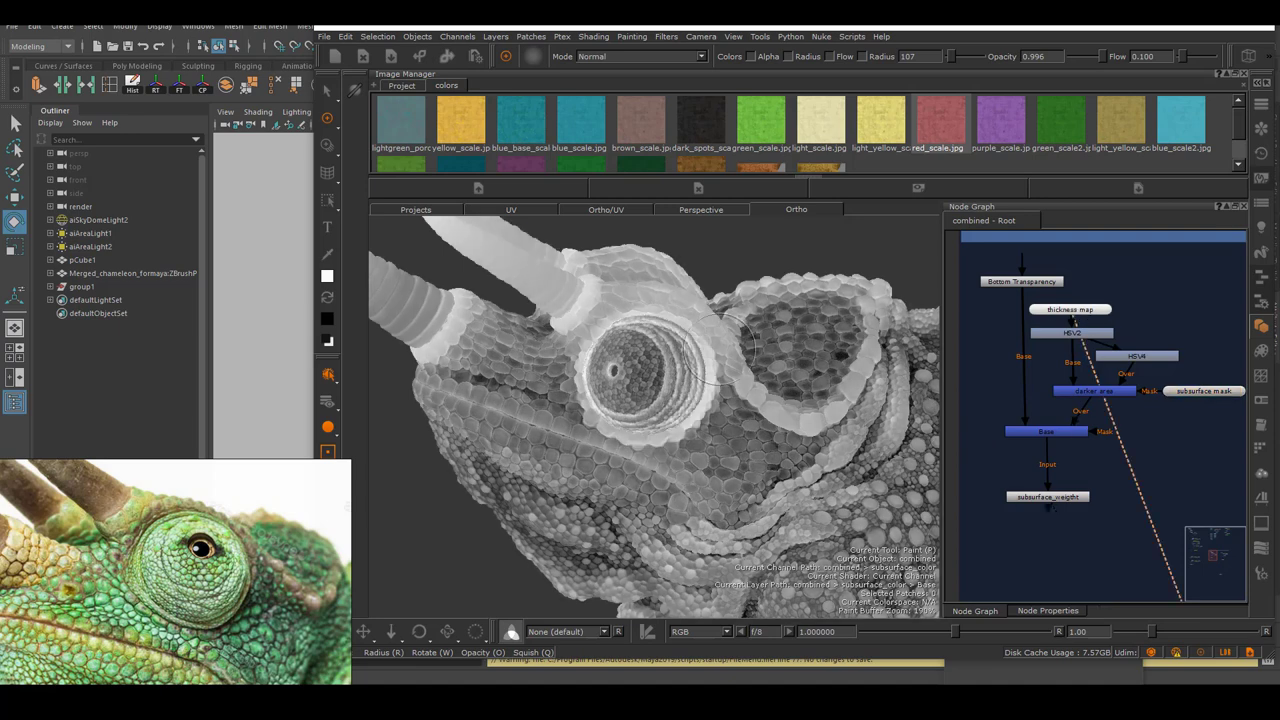
{"action": "left_click", "coordinate": [1075, 497]}
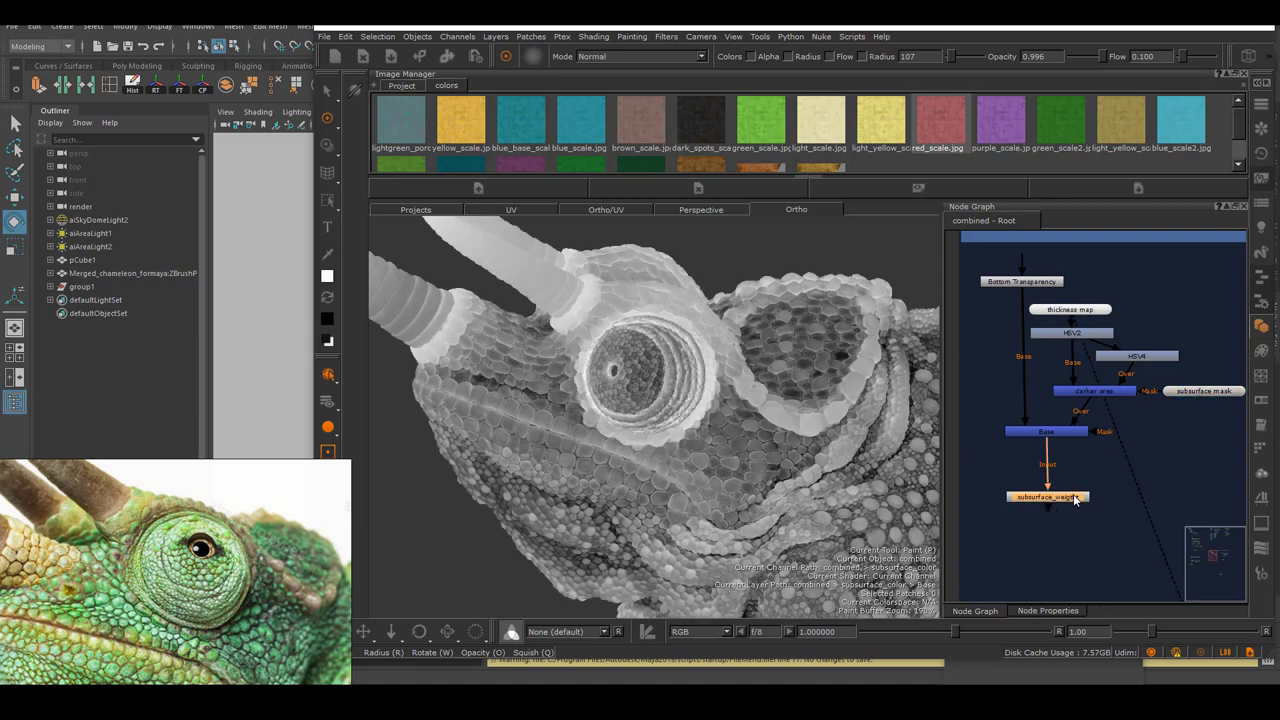
{"action": "key", "text": "1"}
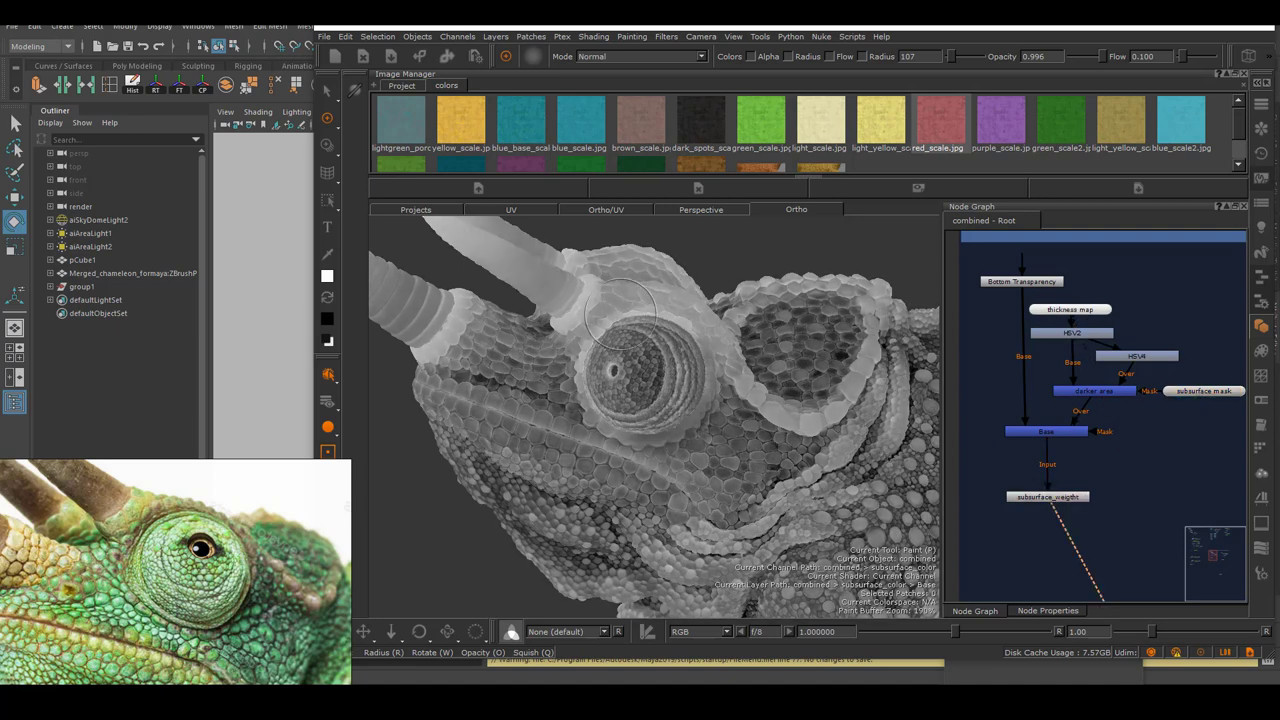
Switch to Maya's Render View and compare the stored chameleon renders with and without the subsurface effect.
{"action": "key", "text": "alt+Tab"}
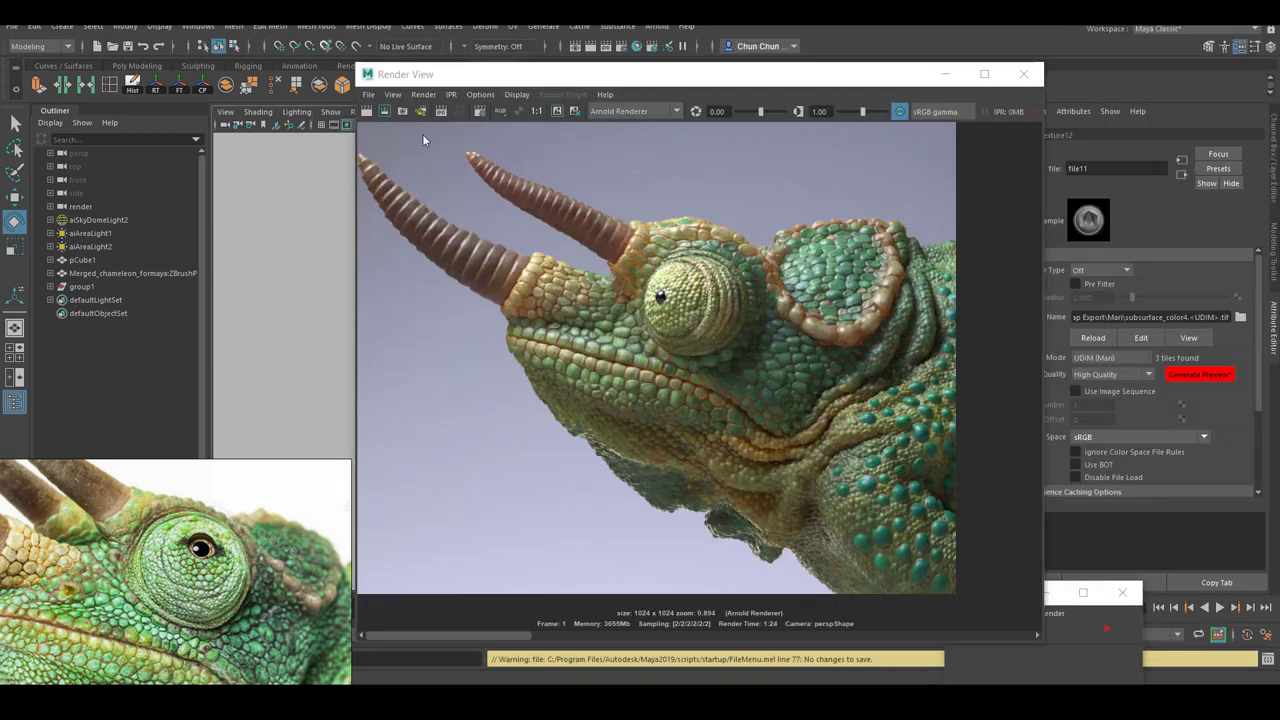
{"action": "left_click_drag", "start_coordinate": [512, 635], "coordinate": [960, 636]}
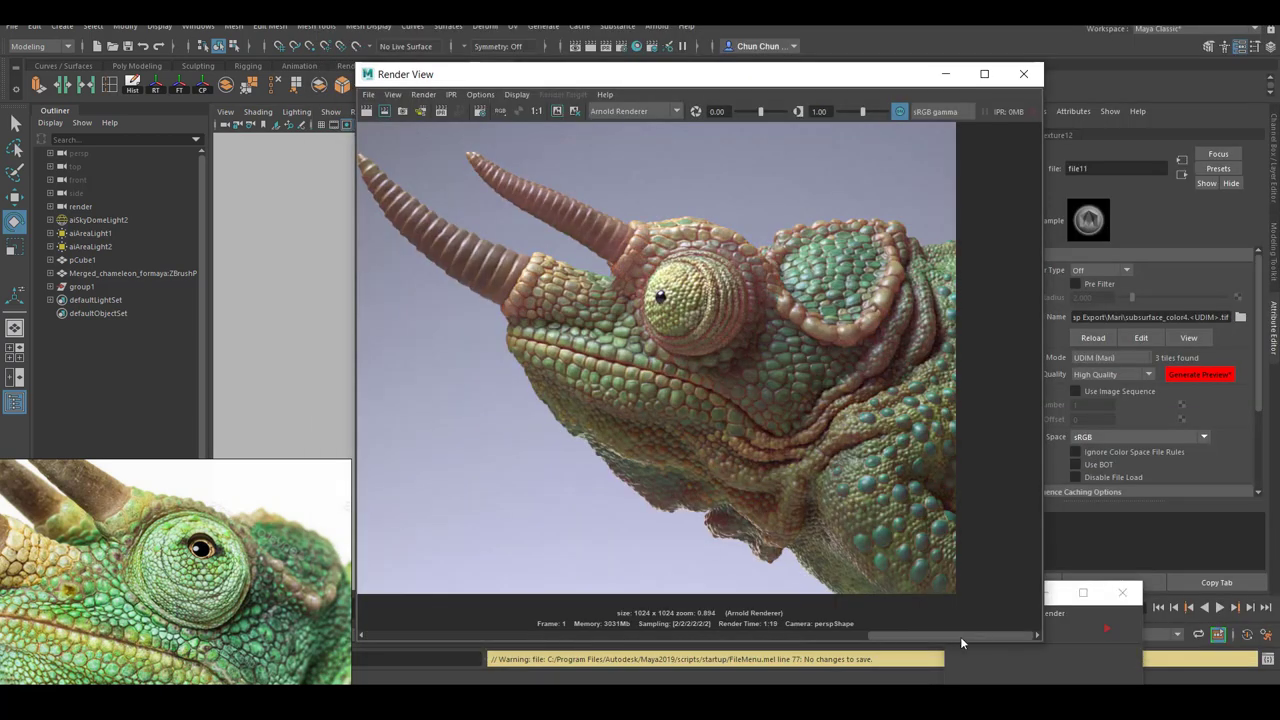
{"action": "left_click", "coordinate": [788, 635]}
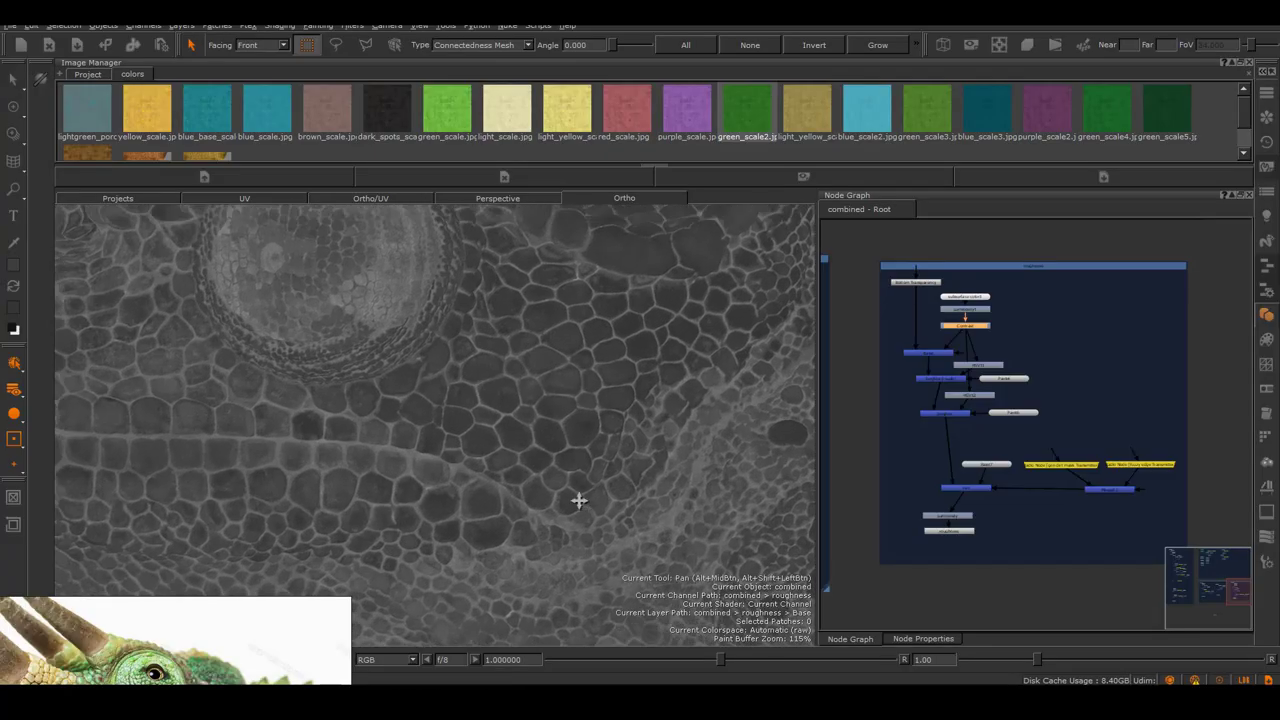
In Mari, inspect the roughness network on the head, from the source color node through its successive merge nodes.
{"action": "middle_click_drag", "start_coordinate": [579, 500], "coordinate": [554, 449], "text": "alt"}
{"action": "double_click", "coordinate": [974, 299]}
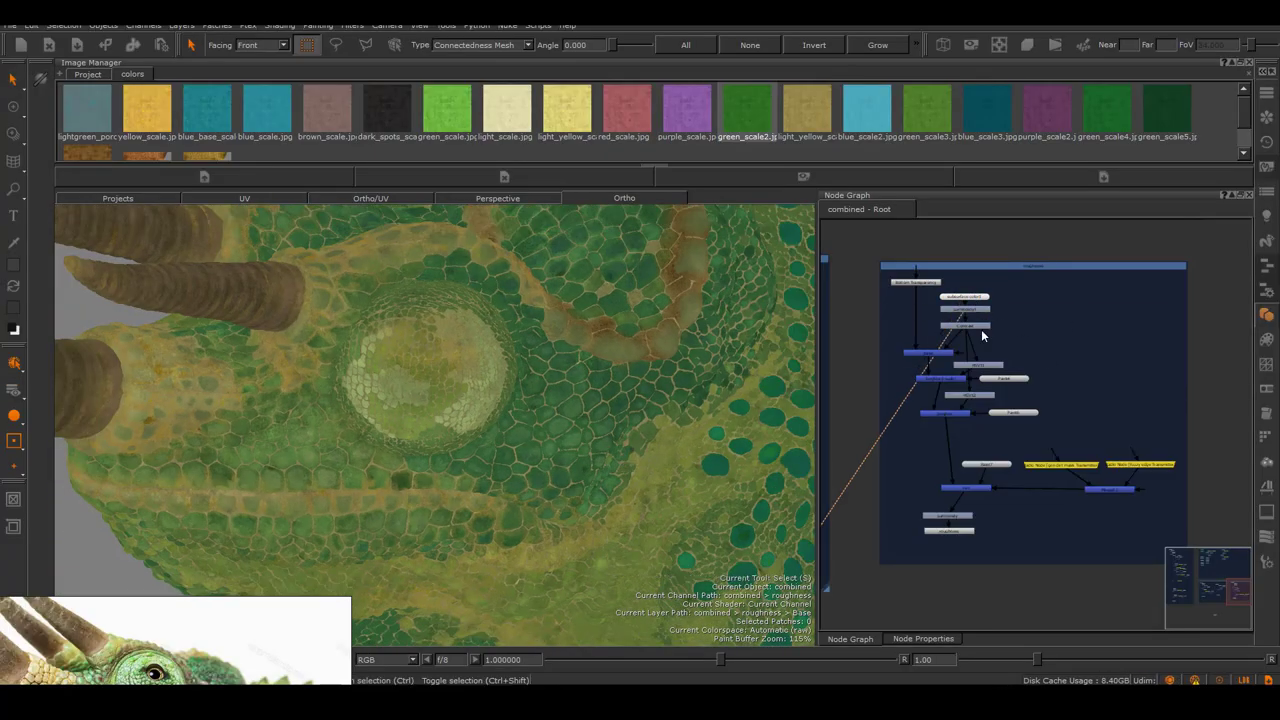
{"action": "left_click", "coordinate": [952, 384]}
{"action": "key", "text": "a"}
{"action": "right_click_drag", "start_coordinate": [531, 433], "coordinate": [550, 463], "text": "alt"}
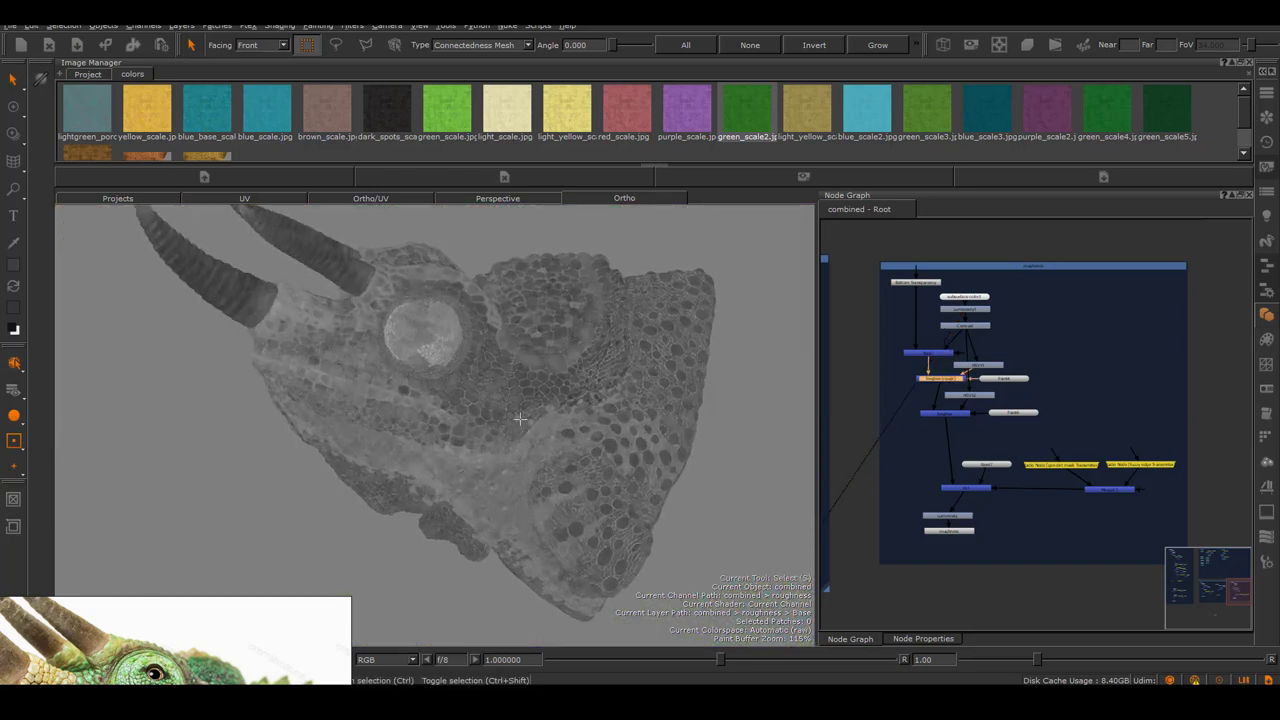
{"action": "middle_click_drag", "start_coordinate": [550, 463], "coordinate": [570, 491], "text": "alt"}
{"action": "key", "text": "1"}
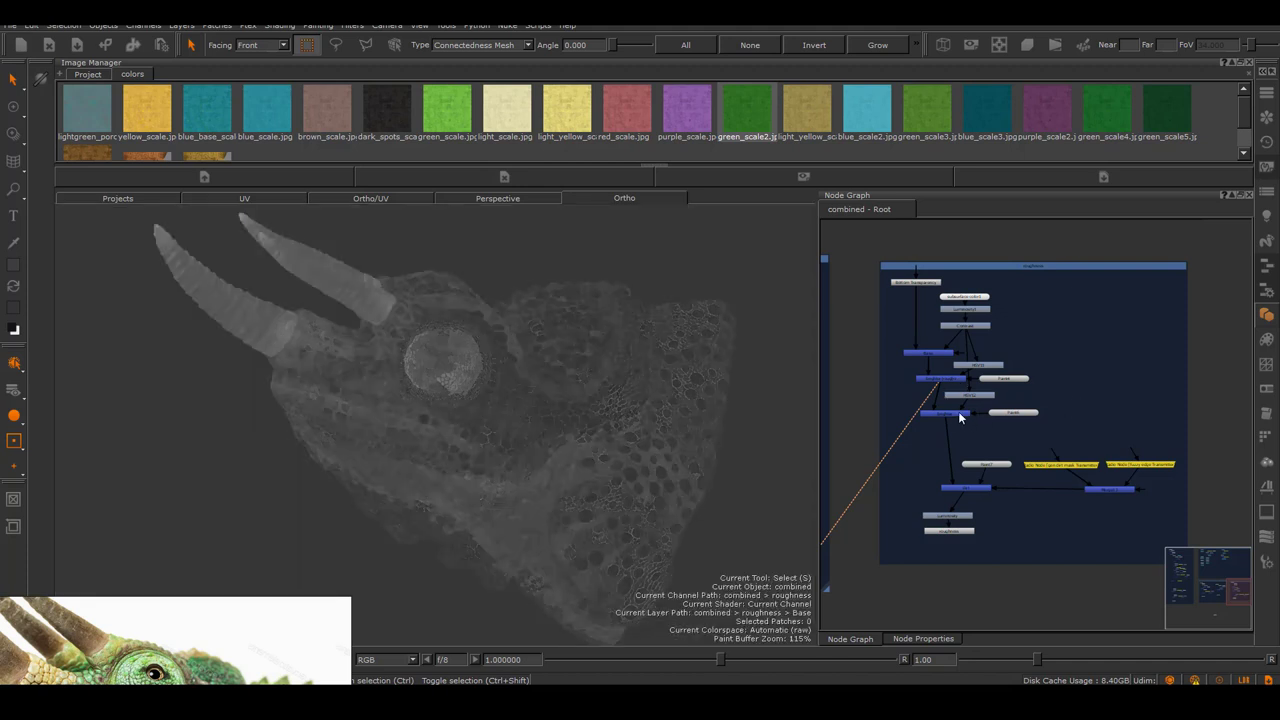
{"action": "left_click", "coordinate": [958, 412]}
{"action": "left_click", "coordinate": [981, 488]}
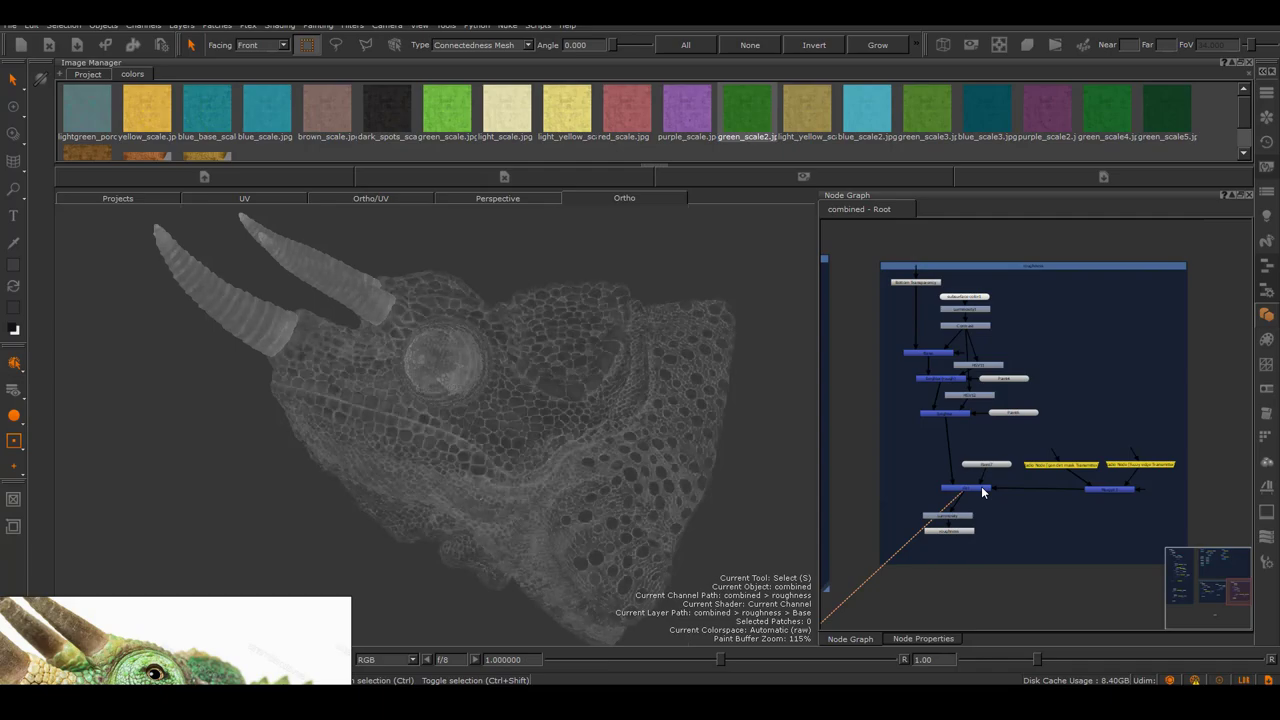